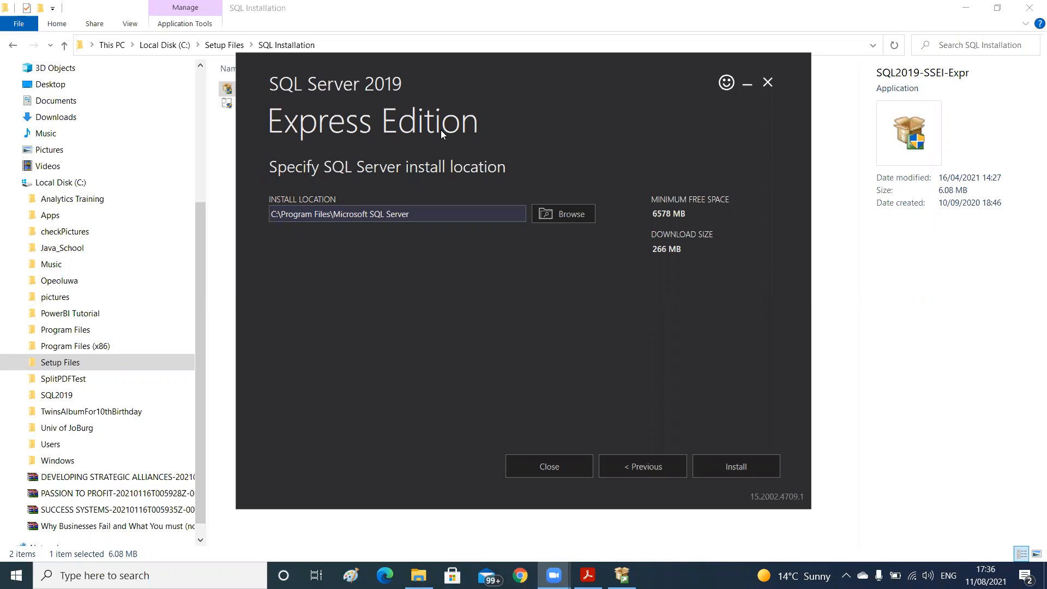
Install SQL Server 2019 Express to C:\Program Files\Microsoft SQL Server
left_click(726, 466)
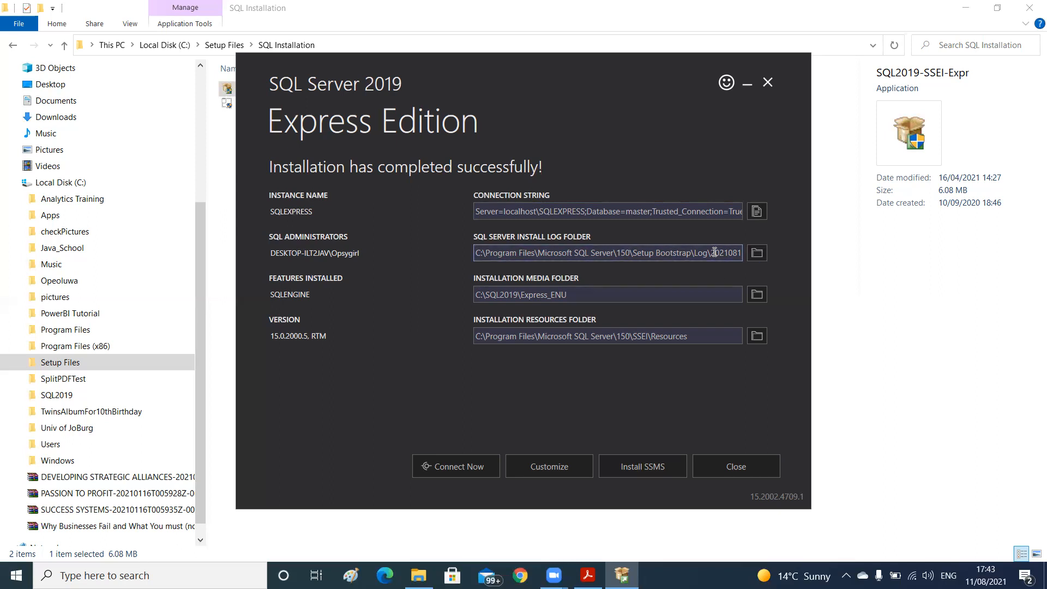
Open the SQL Server install log folder from the installation summary and look through its files
left_click(757, 253)
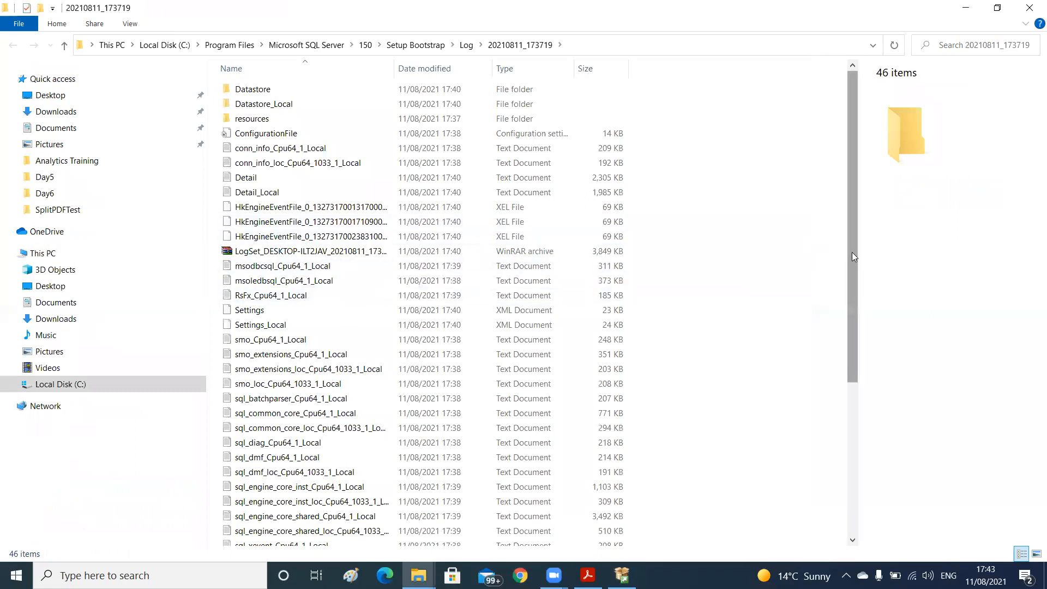
left_click_drag(854, 256, 853, 228)
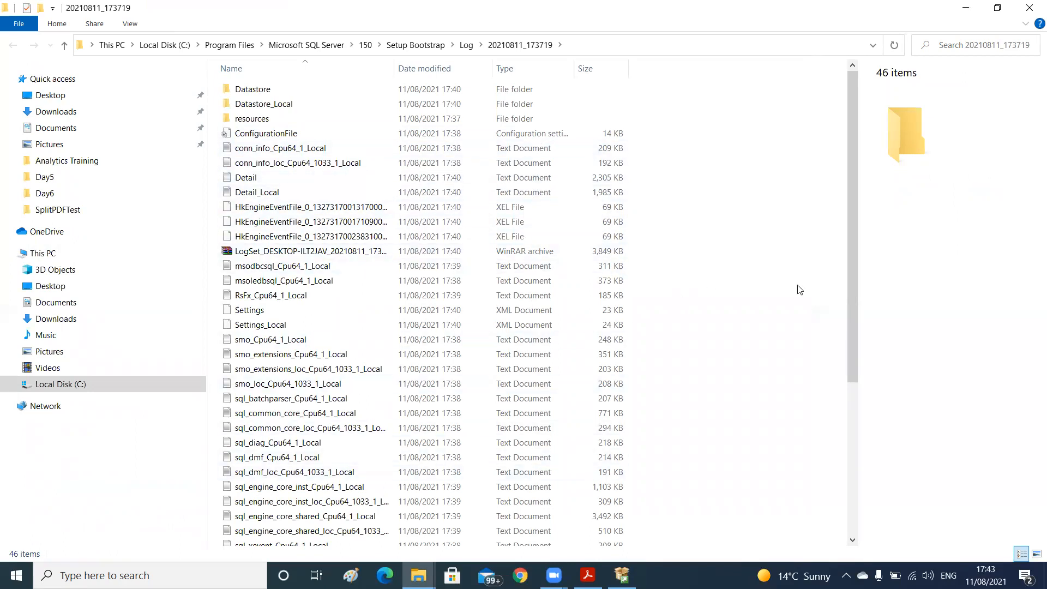
left_click_drag(854, 308, 837, 212)
Return to the SQL Server installer and connect to the newly installed SQLEXPRESS instance
left_click(621, 575)
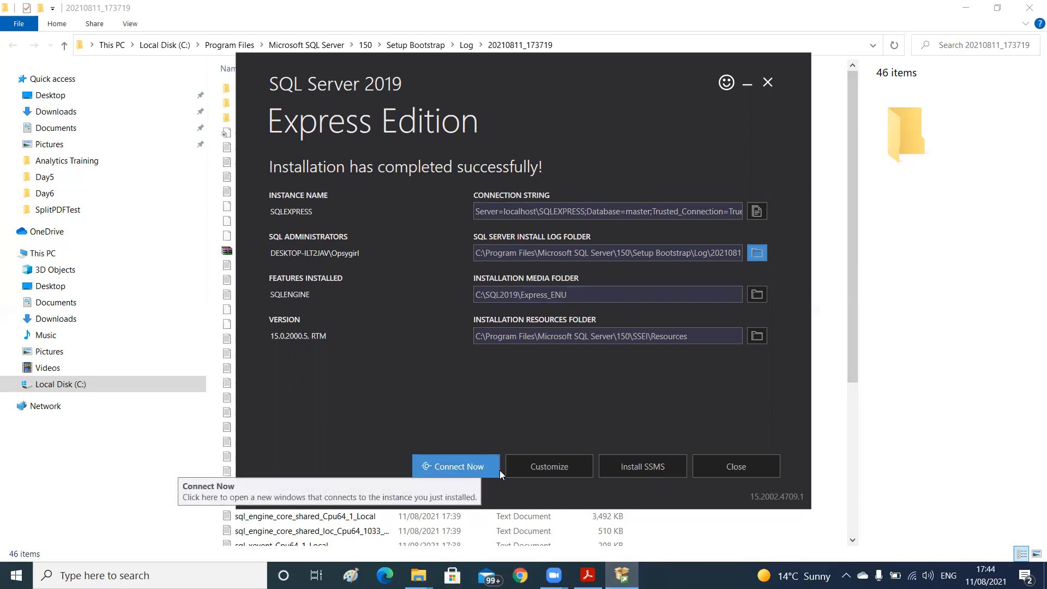
left_click(462, 466)
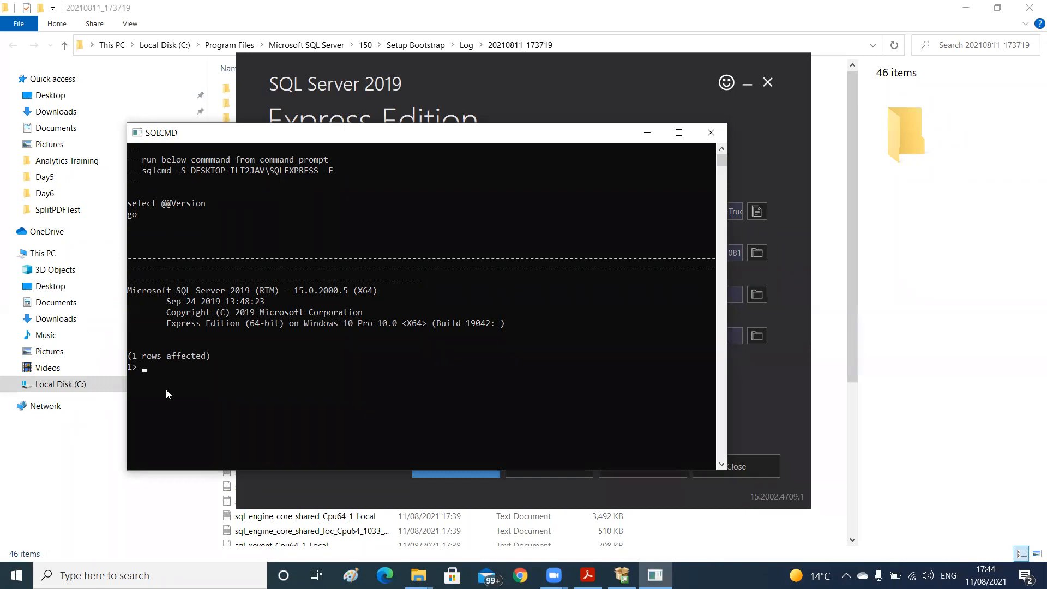
left_click(150, 368)
key("Escape")
type("selc")
key("BackSpace")
type("ect @@version")
key("Return")
type("GO")
key("Return")
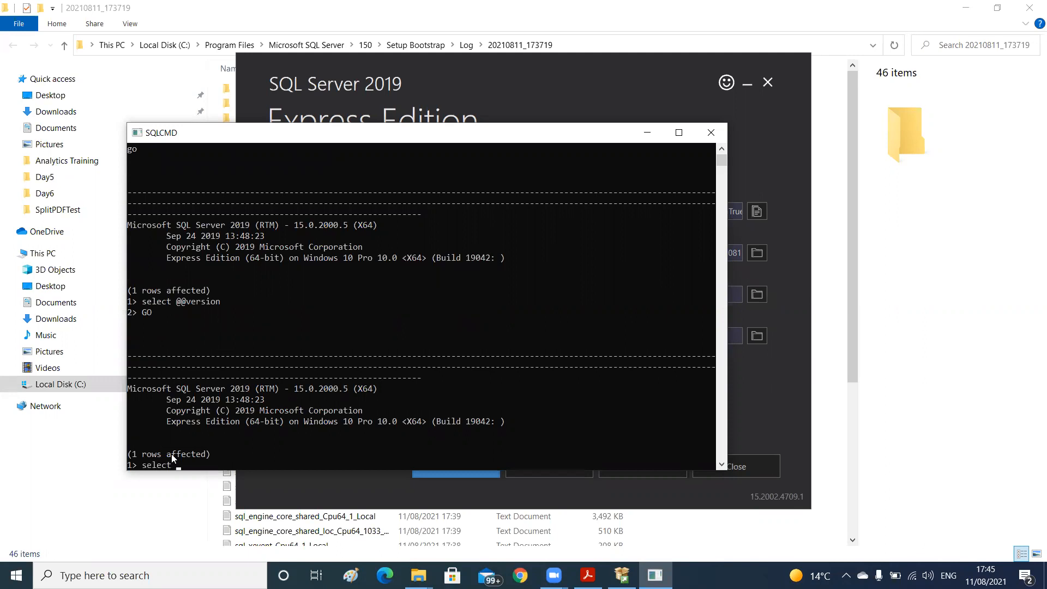
Try to query the database name by running "select * from DB_name" followed by "GO"
type("from DB")
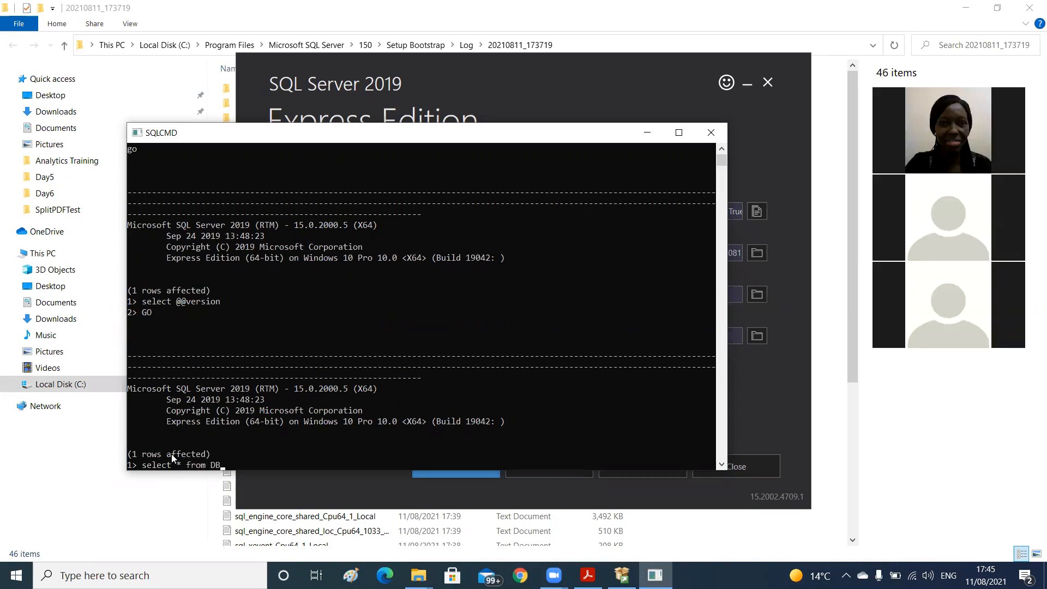
type("_name")
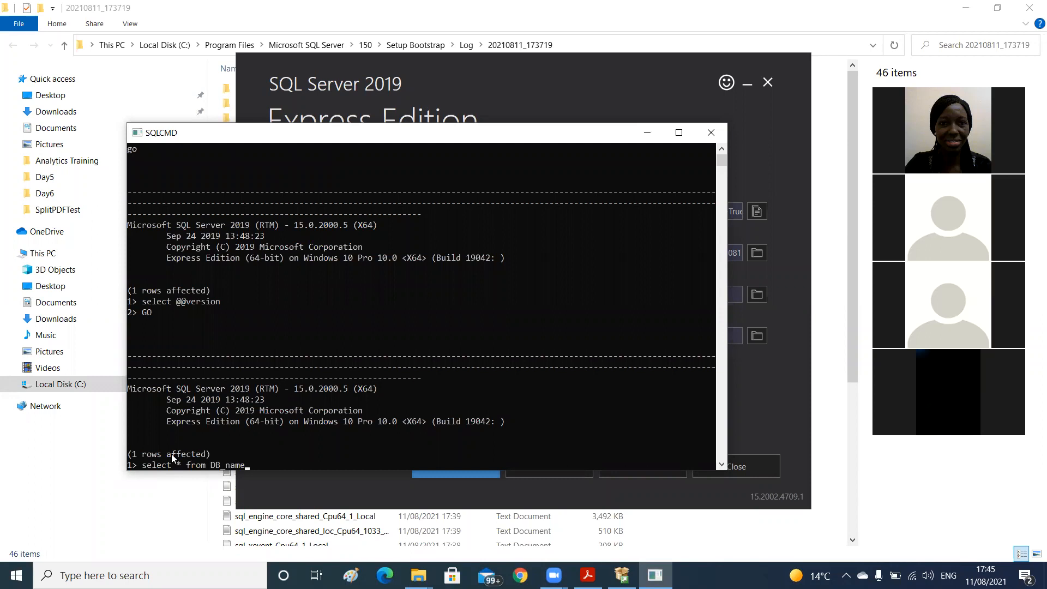
key("Return")
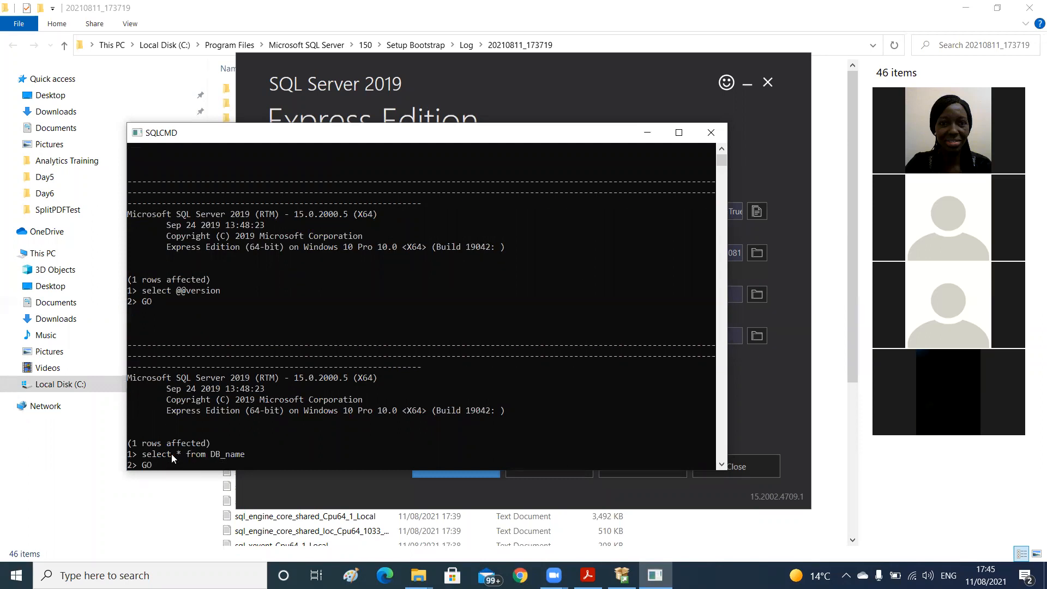
key("Return")
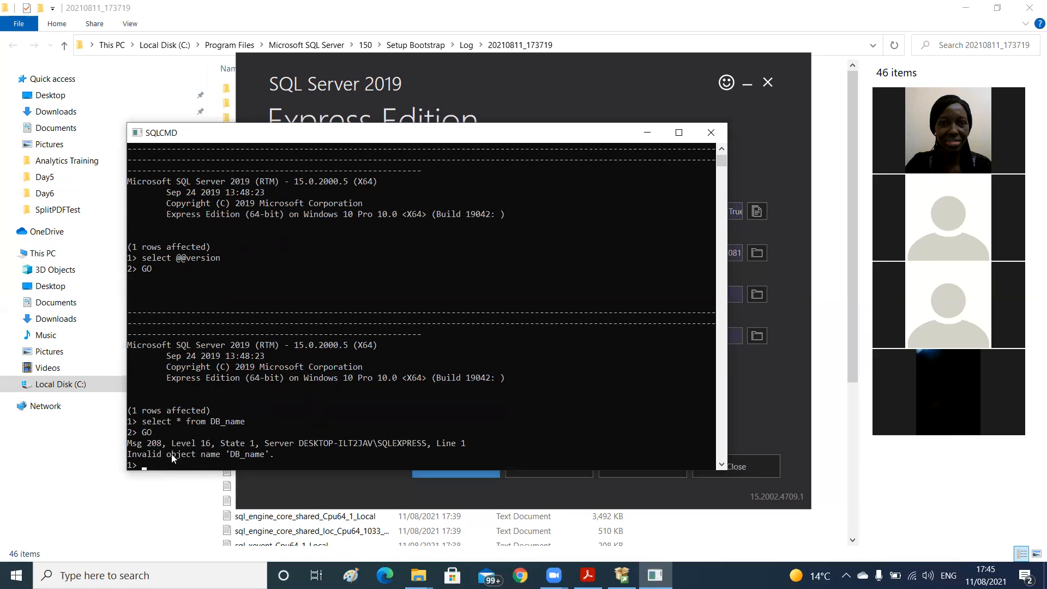
Try the query without a FROM clause by running "select DB_name" followed by "GO"
type("select")
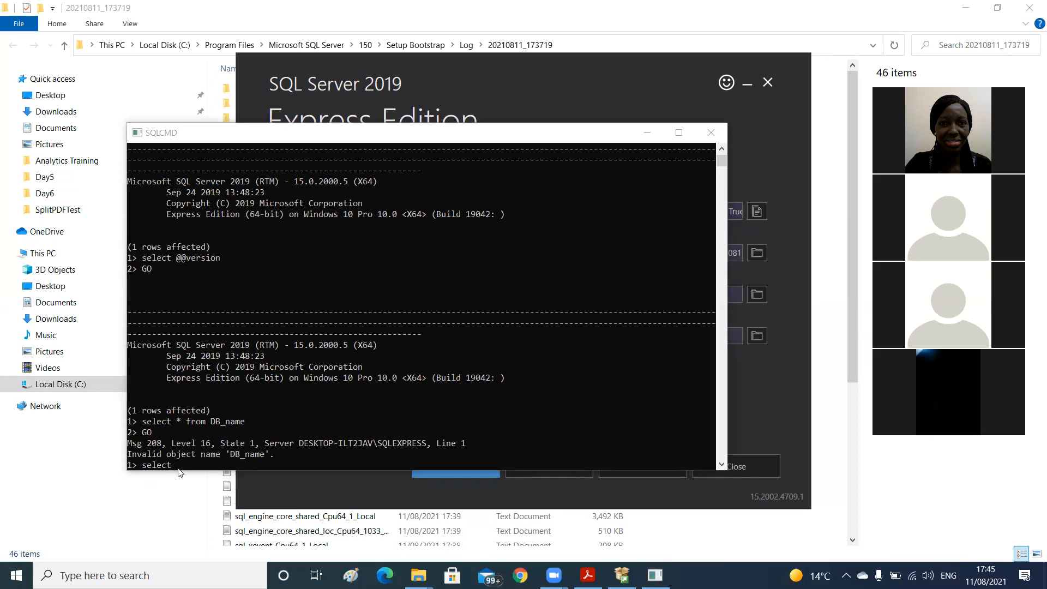
left_click(182, 472)
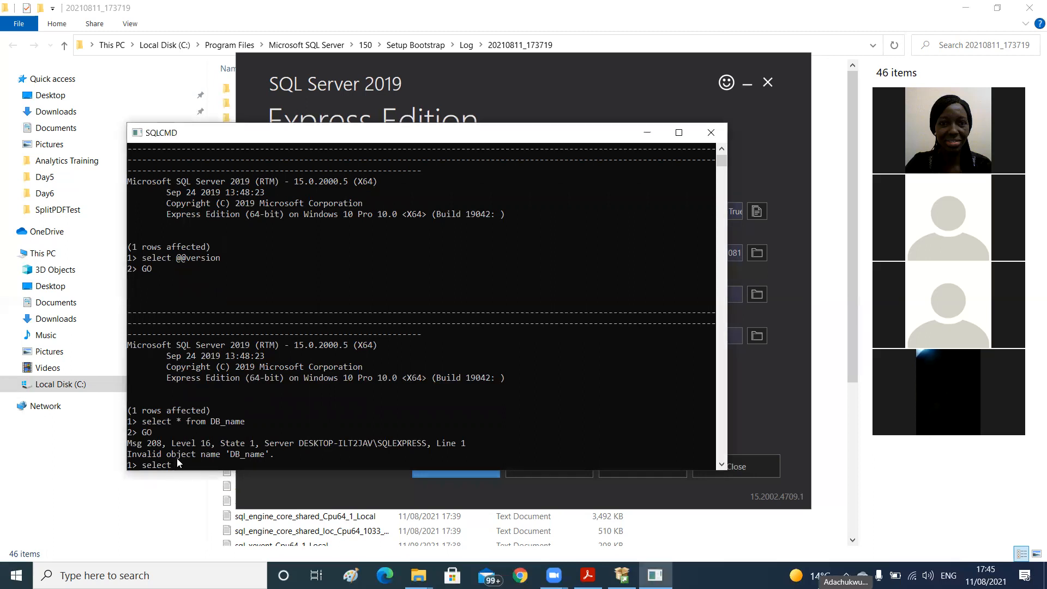
type("@@")
type("_name")
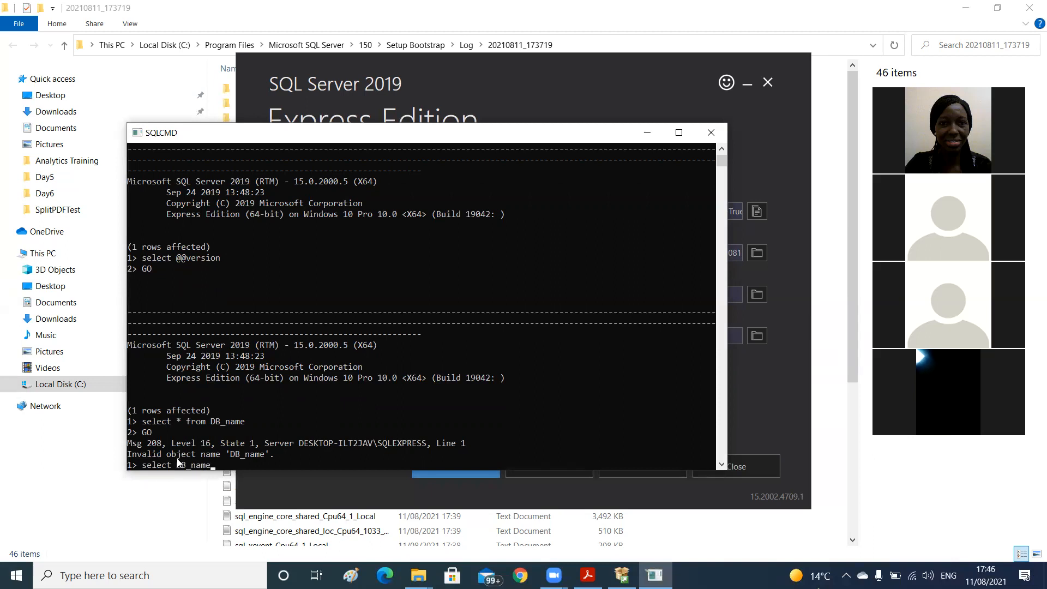
key("Return")
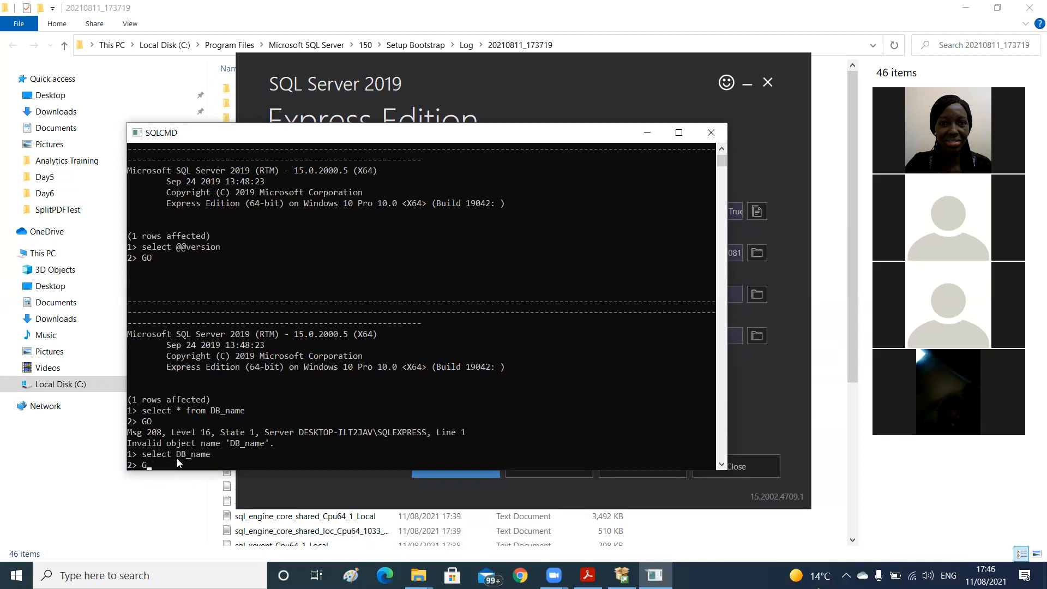
type("GO")
key("Return")
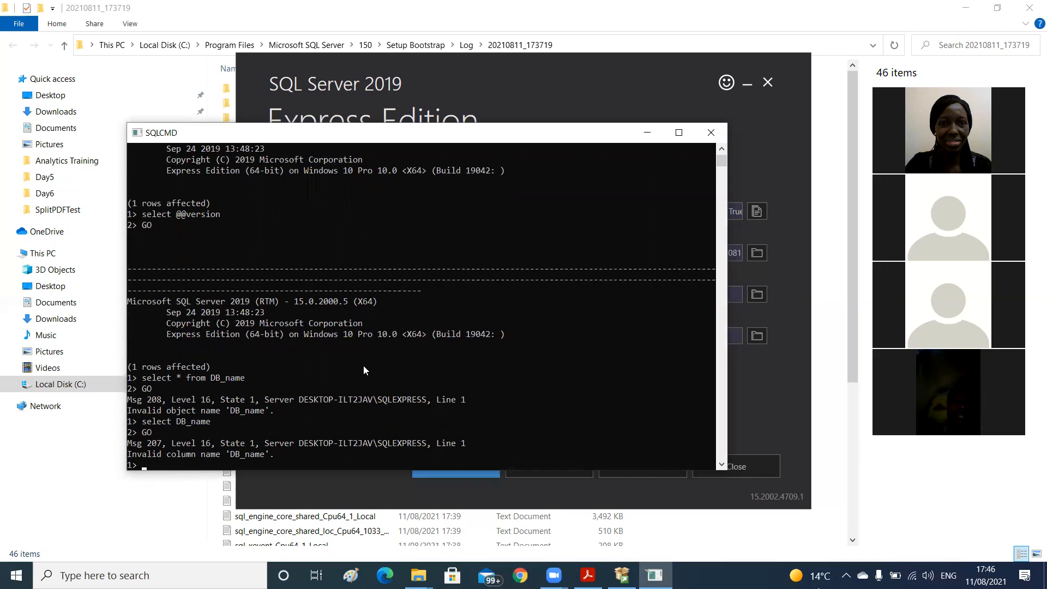
Try running "DB_name" on its own as a command, followed by "GO"
type("DB_name")
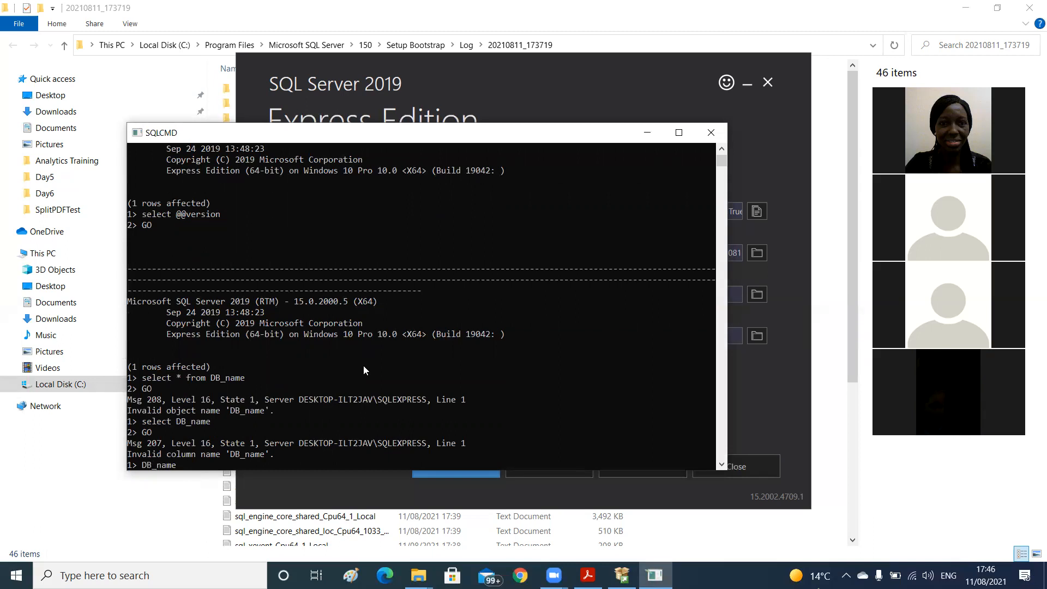
key("Return")
type("GO")
key("Return")
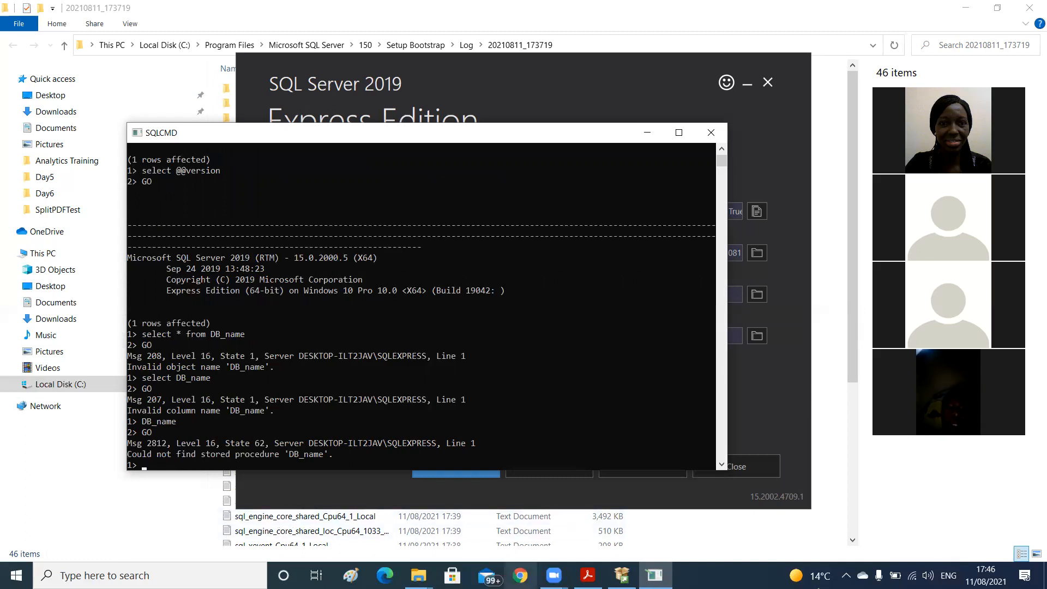
Switch to Chrome with the first profile and search Google for "sql command prompt of a new installation of MS SQL"
left_click(520, 575)
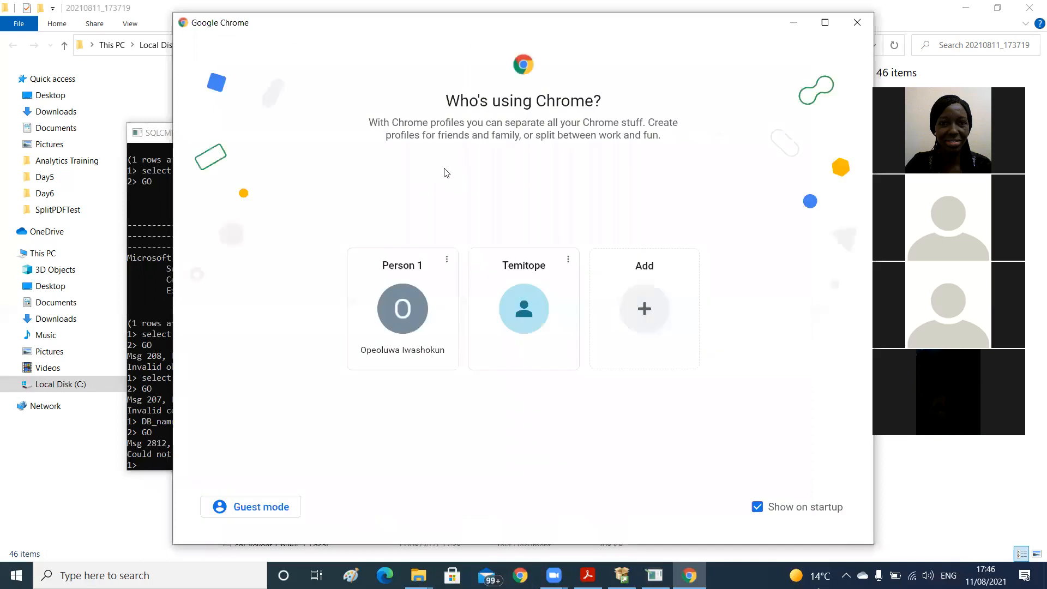
left_click(407, 309)
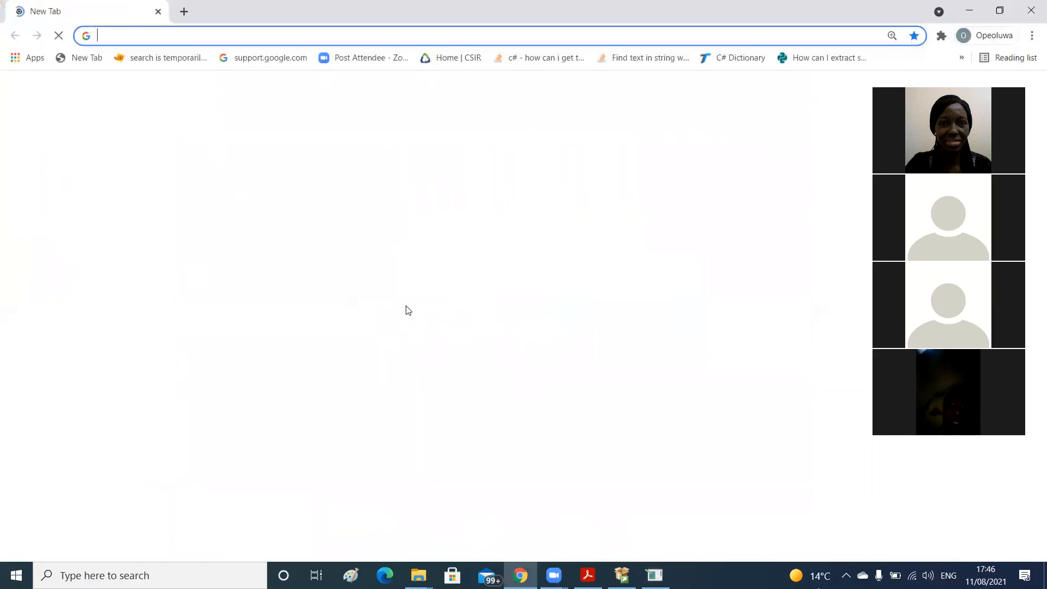
left_click(395, 340)
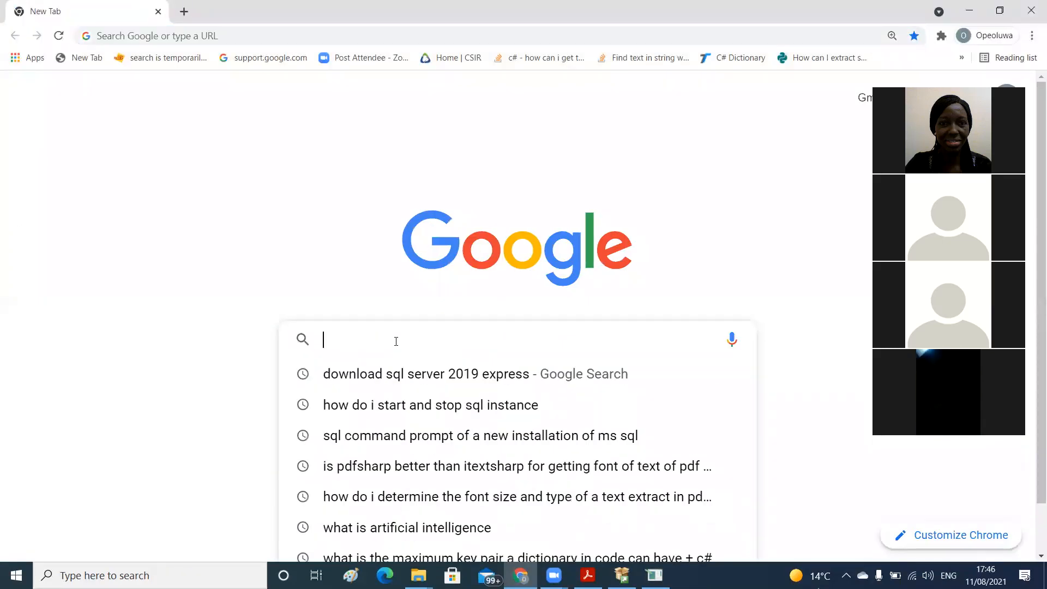
type("s")
key("BackSpace")
type("q")
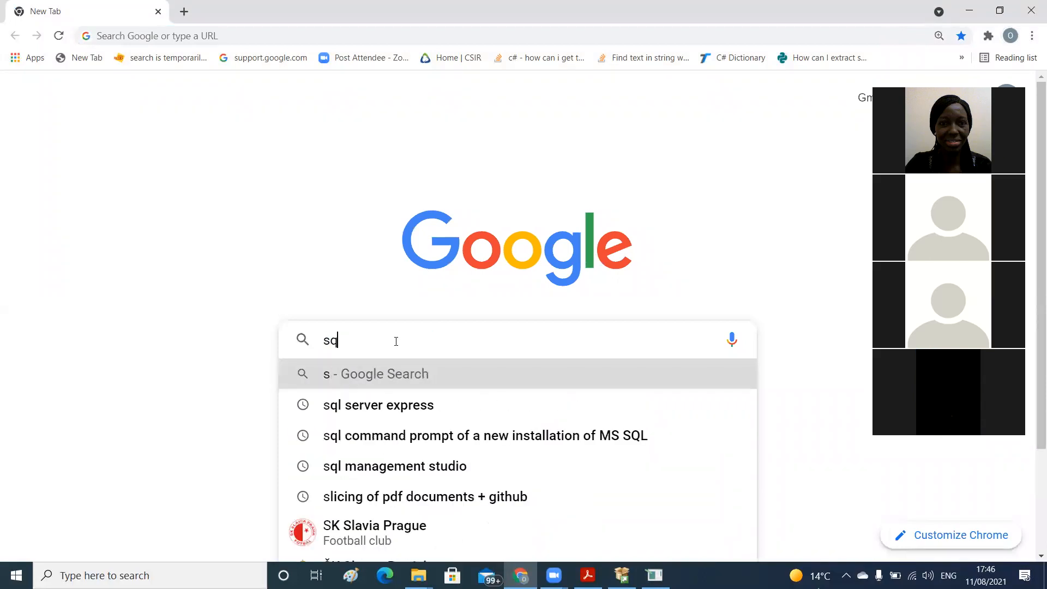
type("l command")
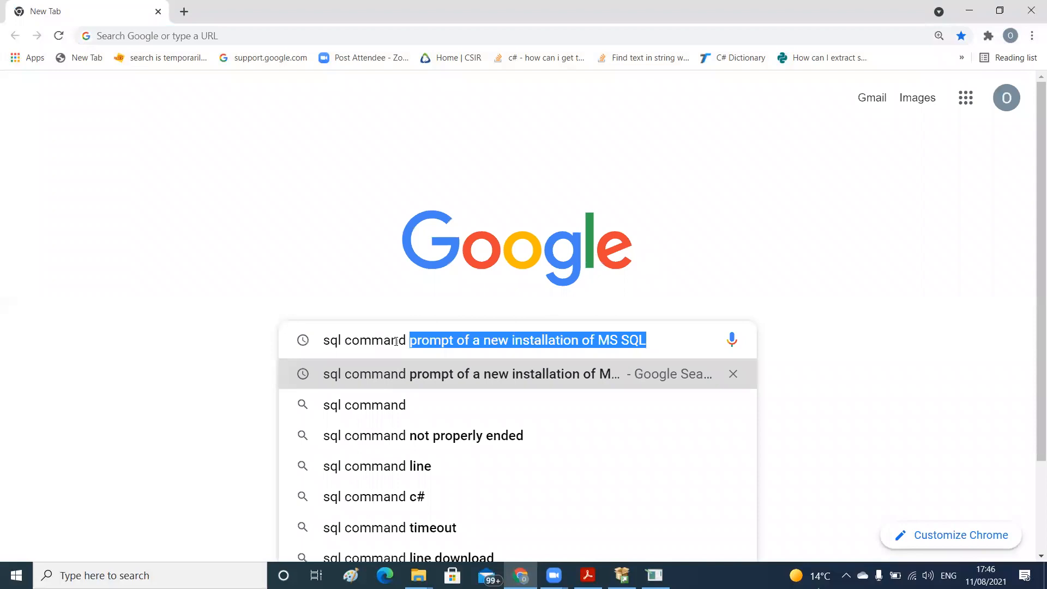
left_click(435, 378)
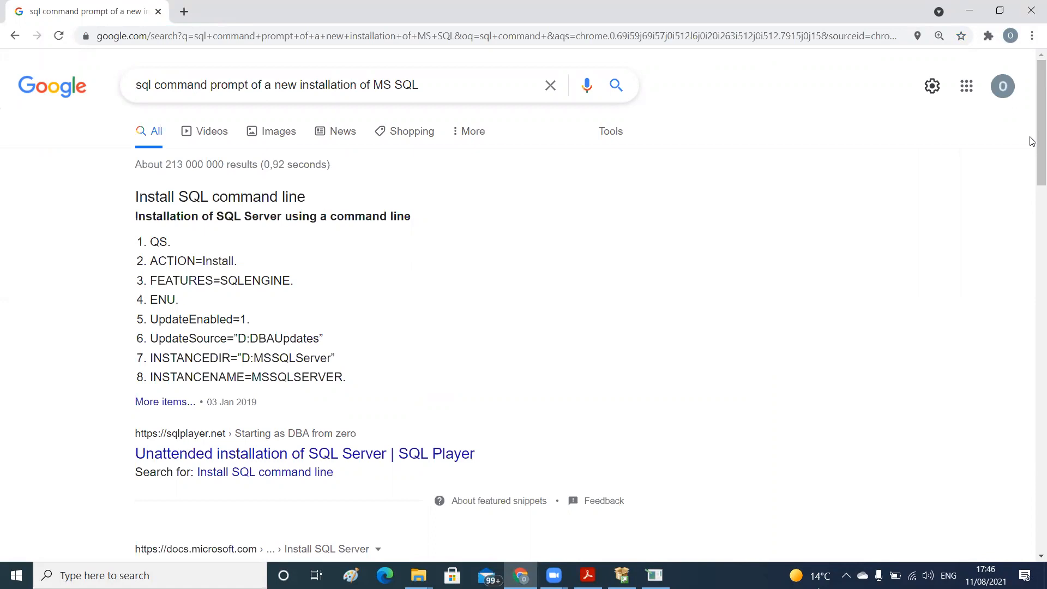
Open the docs.microsoft.com result about SQL Server installation and Command Prompt parameters
scroll(1032, 185, "down", 3)
scroll(1032, 193, "down", 2)
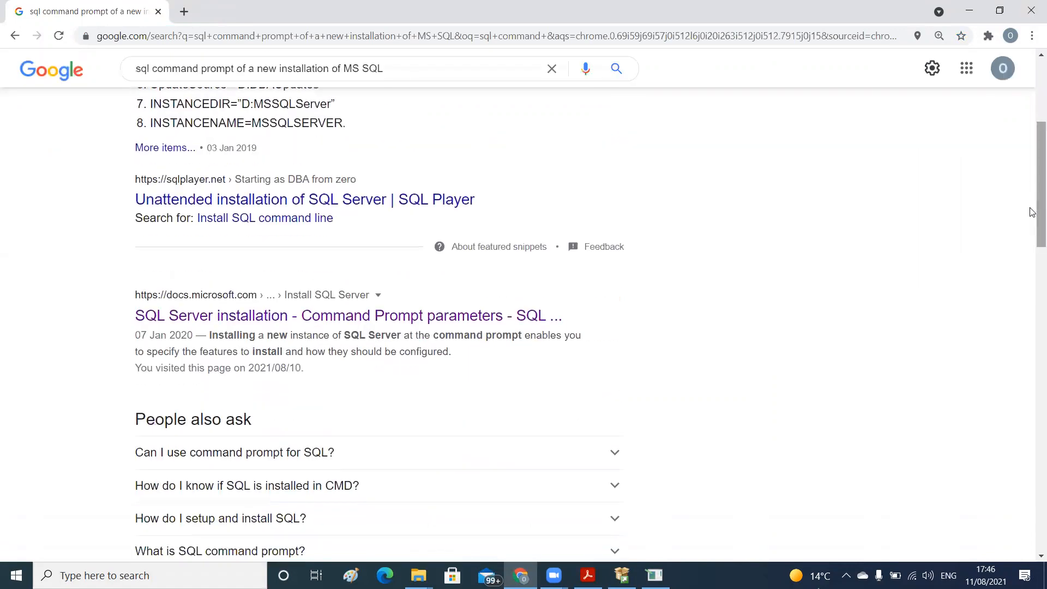
left_click(392, 316)
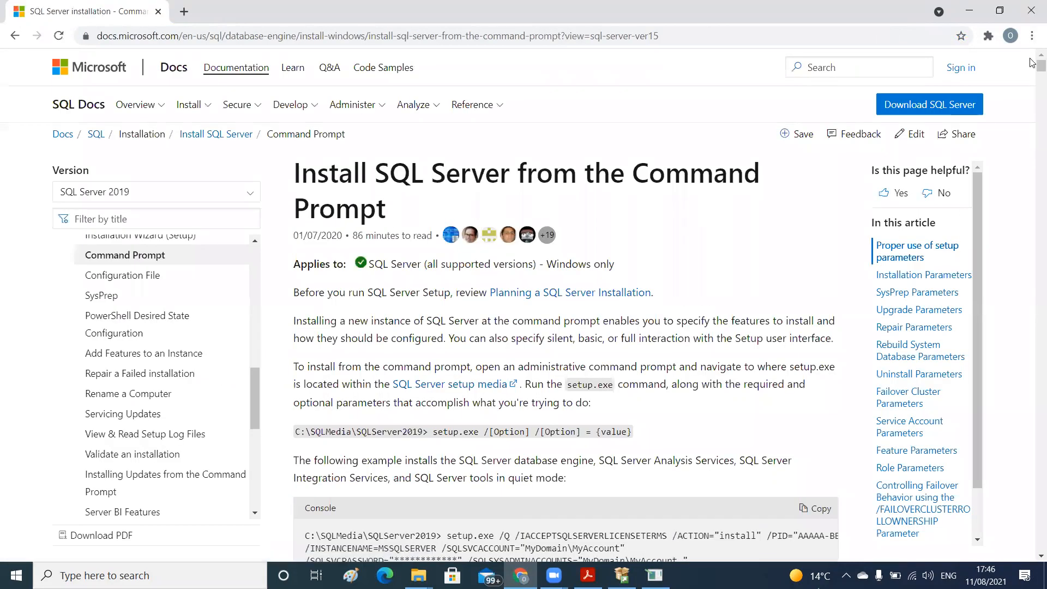
Examine the command prompt installation article, from the installation parameters through the Rebuild System Database Parameters section
scroll(1032, 74, "down", 8)
scroll(1032, 74, "down", 15)
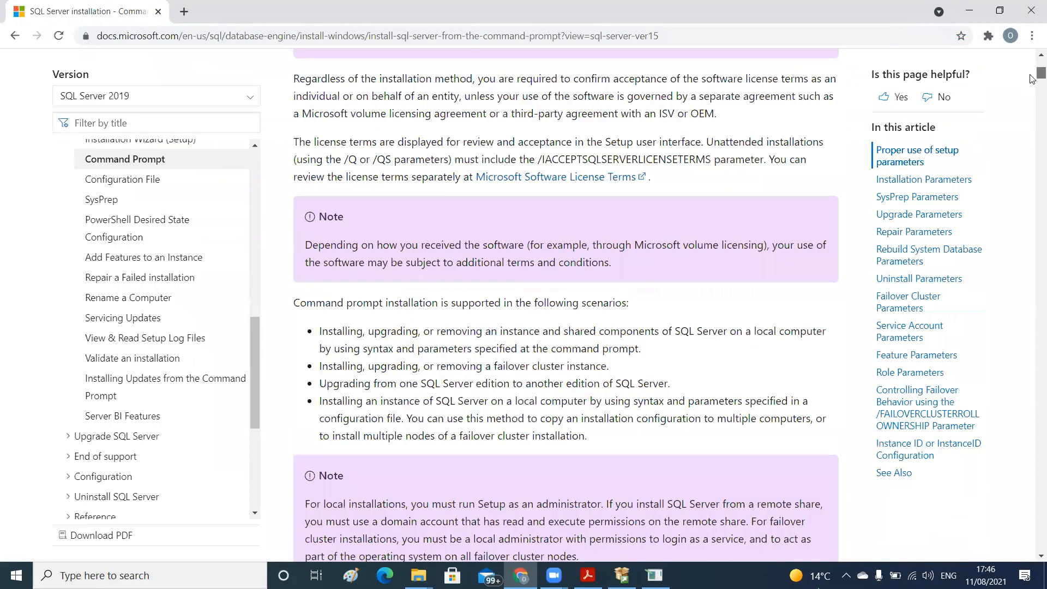
scroll(1032, 81, "down", 11)
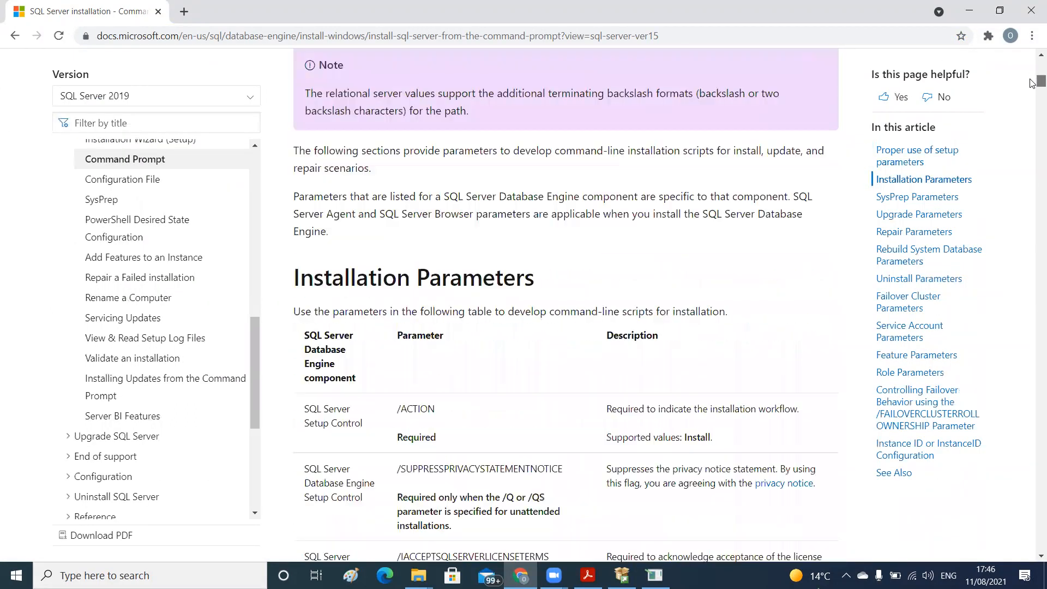
scroll(1032, 99, "down", 20)
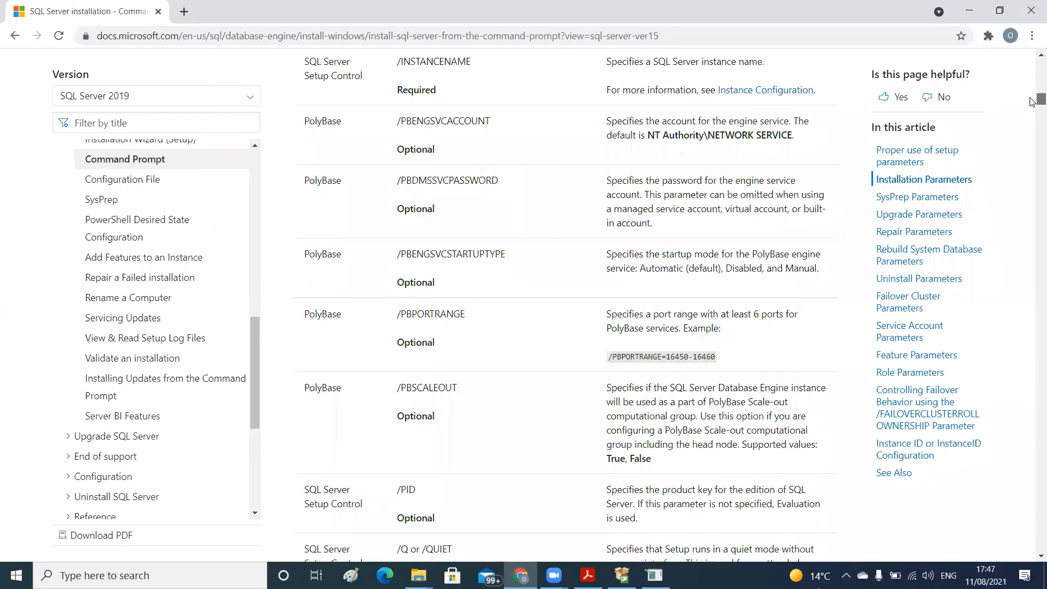
scroll(1032, 215, "down", 20)
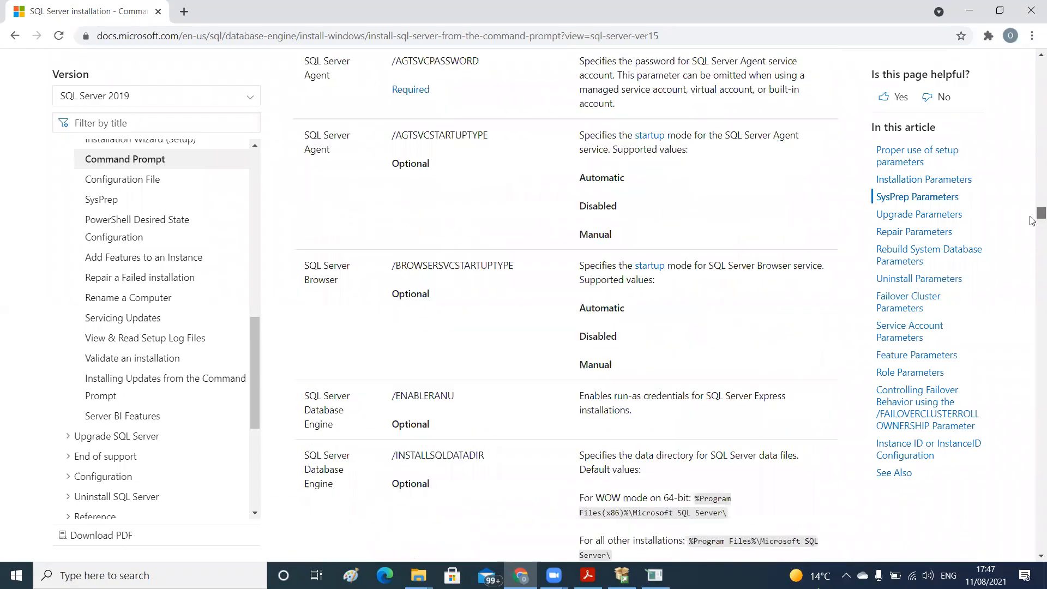
scroll(1031, 255, "down", 20)
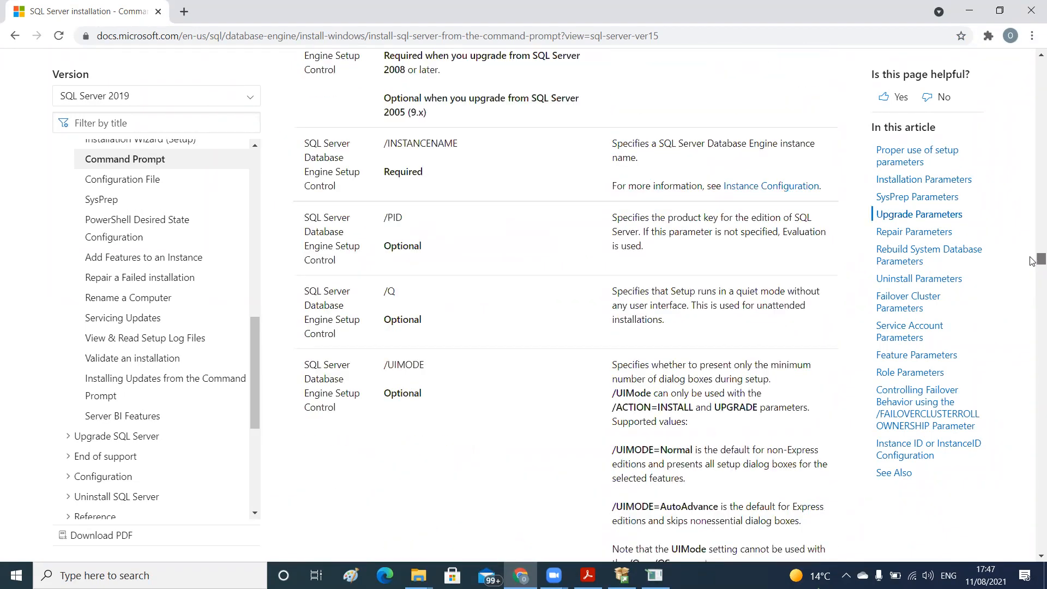
scroll(1032, 281, "down", 5)
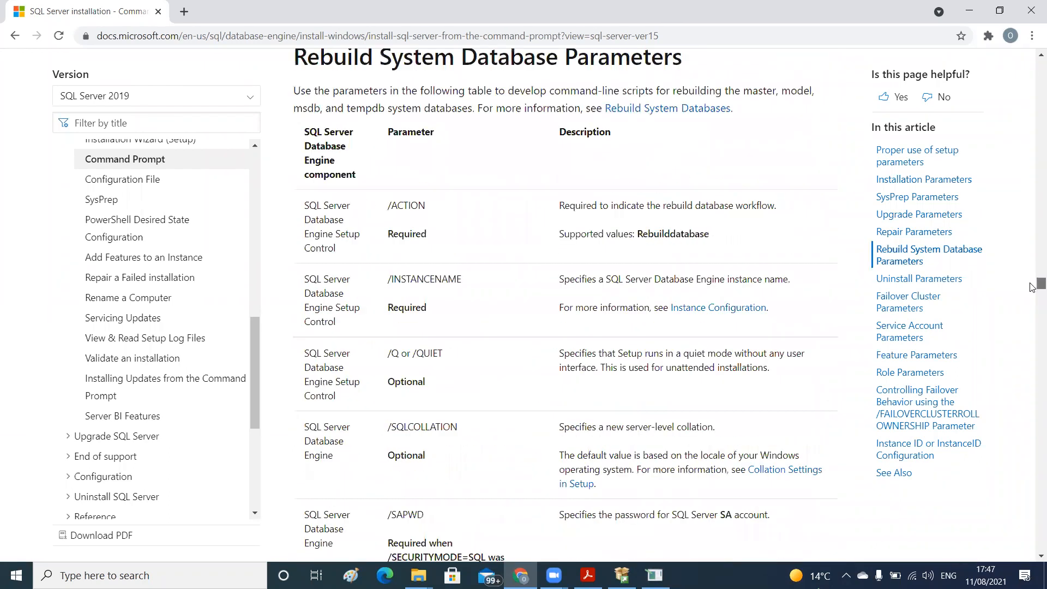
scroll(1032, 288, "down", 5)
scroll(1032, 286, "up", 3)
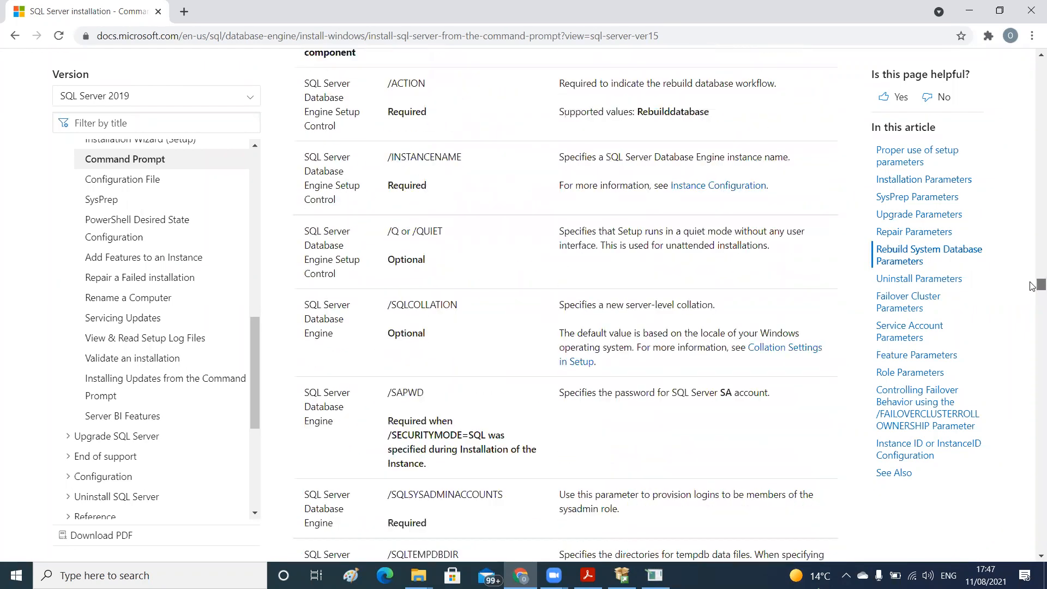
scroll(1032, 285, "up", 3)
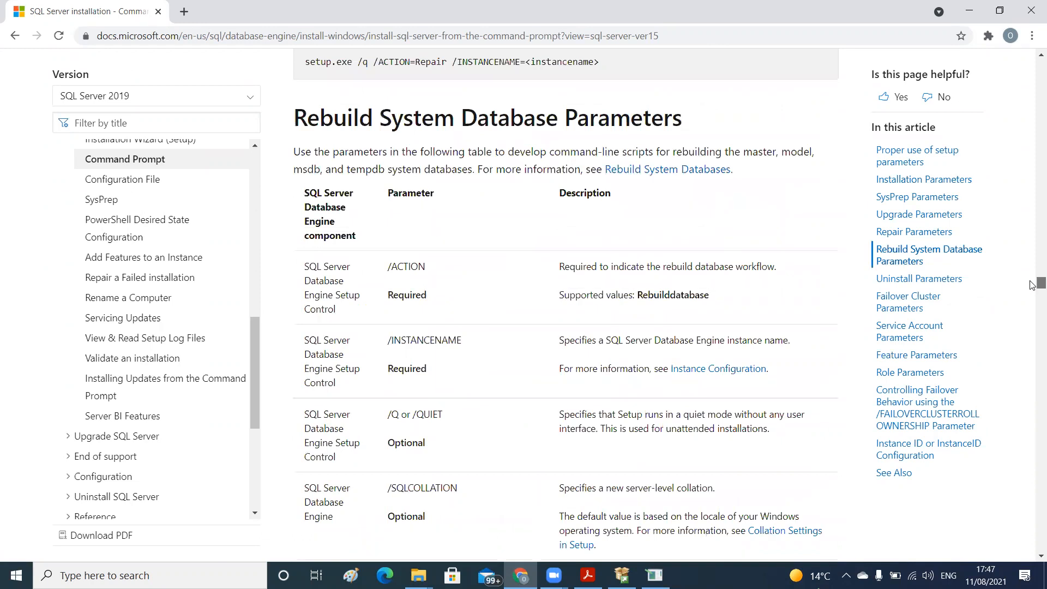
Search Google in a new browser tab for "sql command for DB_name"
left_click(181, 11)
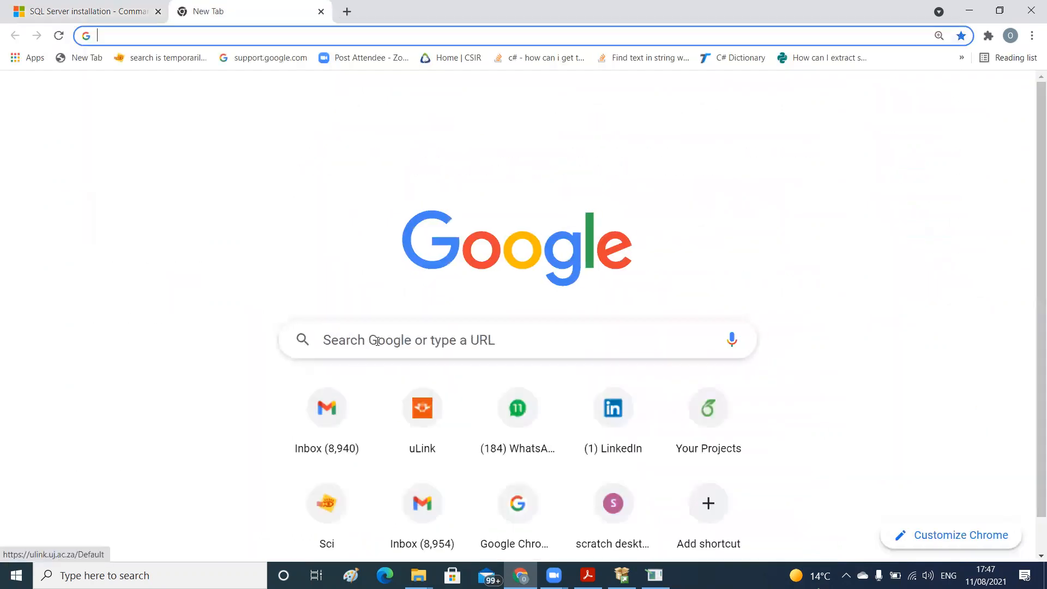
type("sql comman")
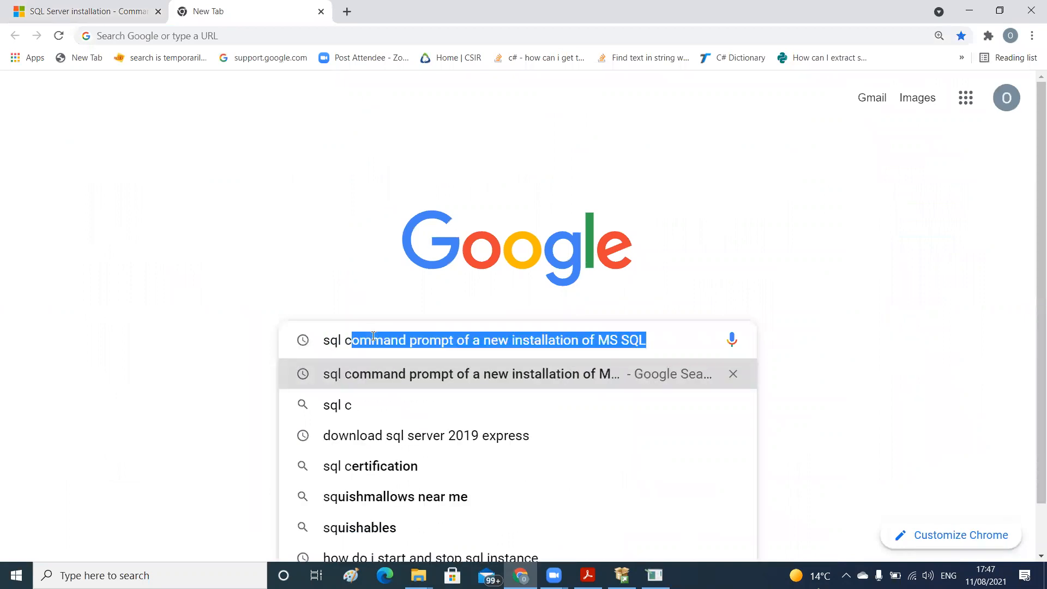
type("d ")
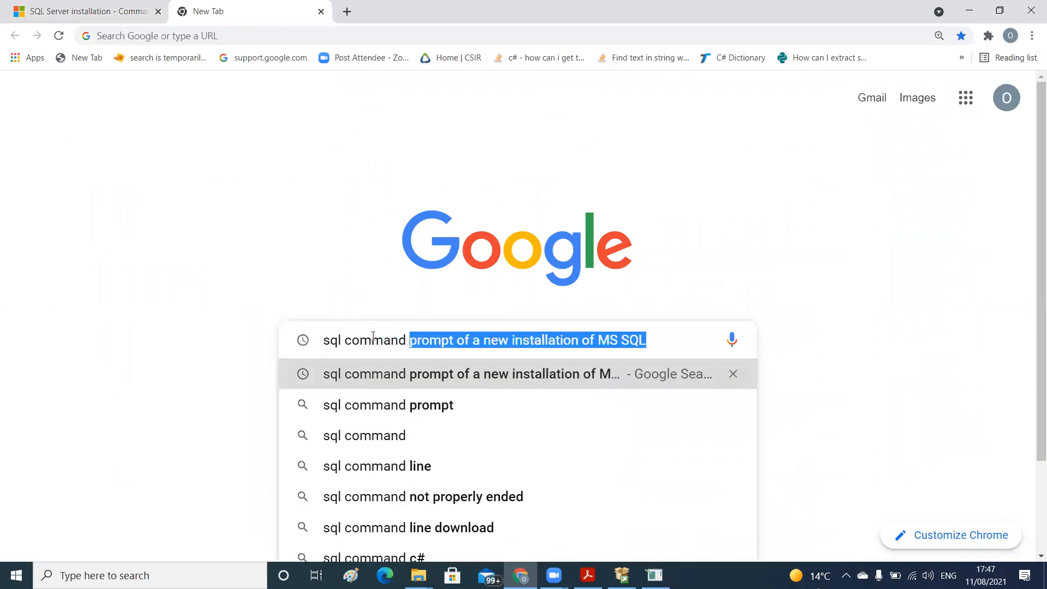
type("for D")
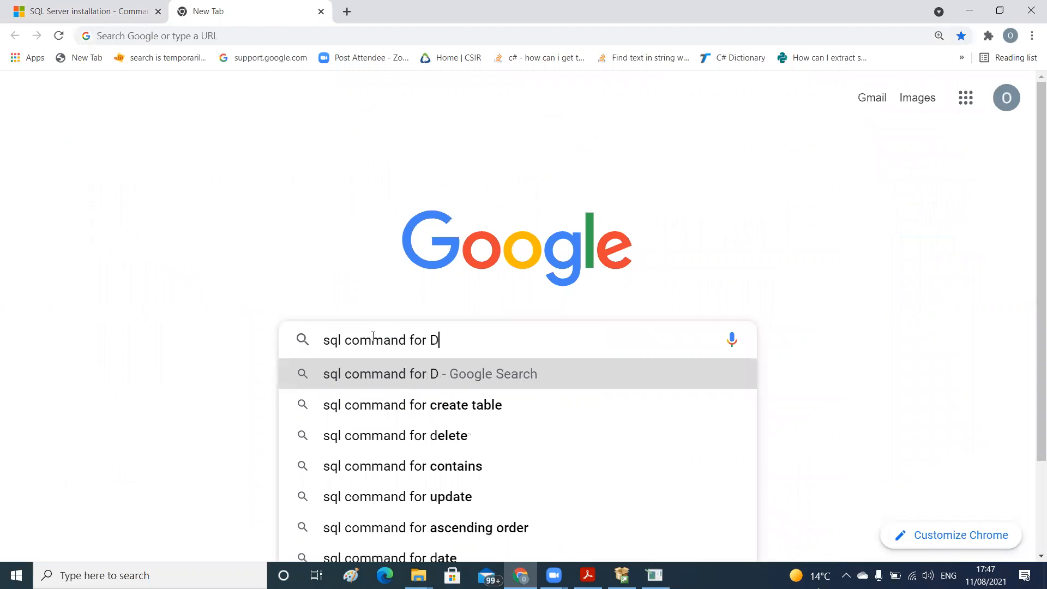
type("B_name")
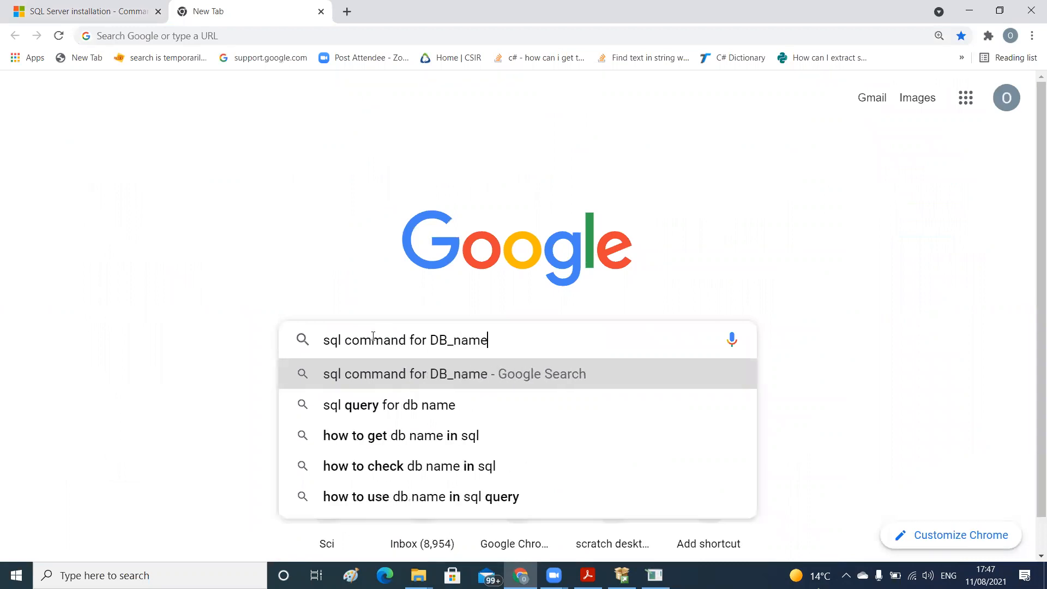
key("Return")
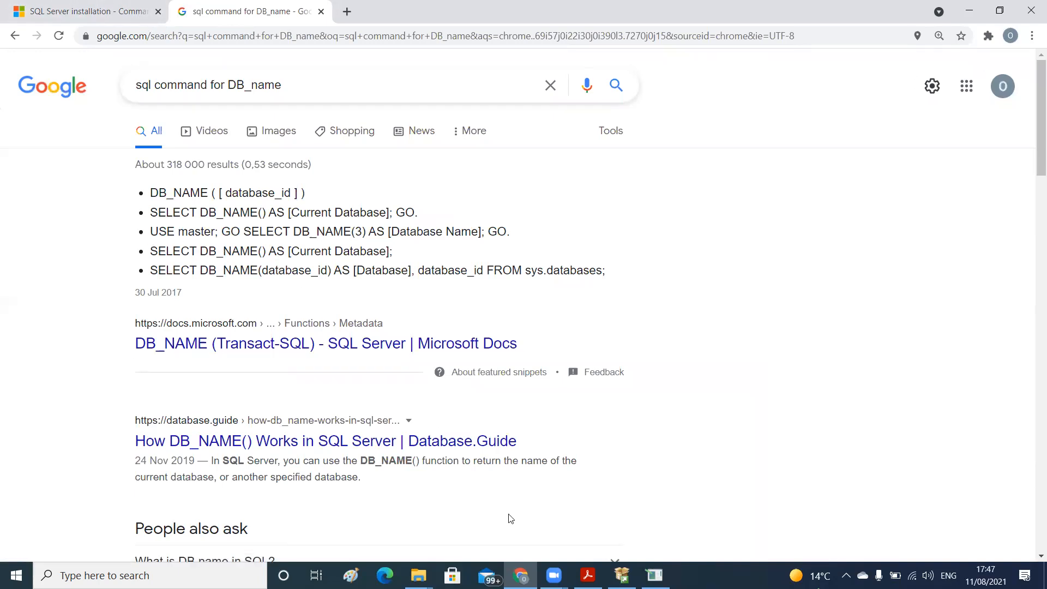
Switch to the SQLCMD window, run "select DB_NAME()" followed by "GO", and close the window
left_click(654, 571)
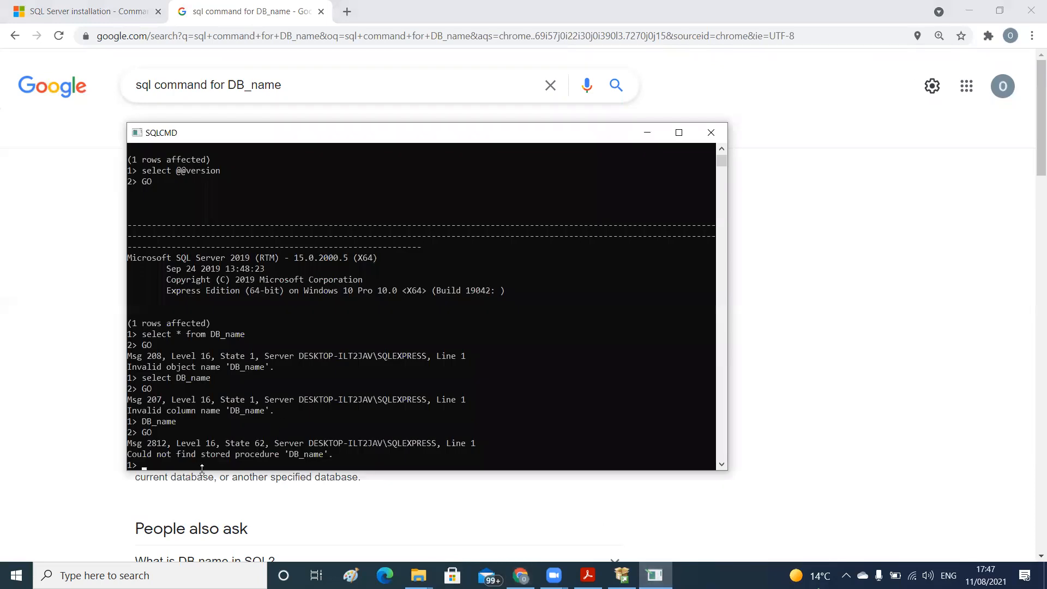
type("select DB_n")
key("BackSpace")
type("NAME()")
key("Return")
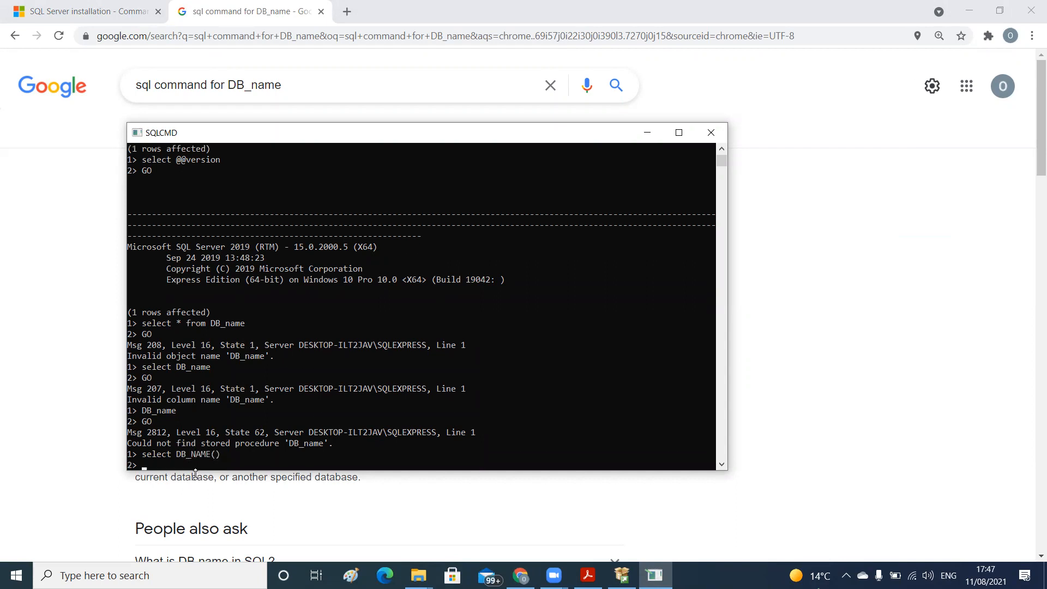
type("GO")
key("Return")
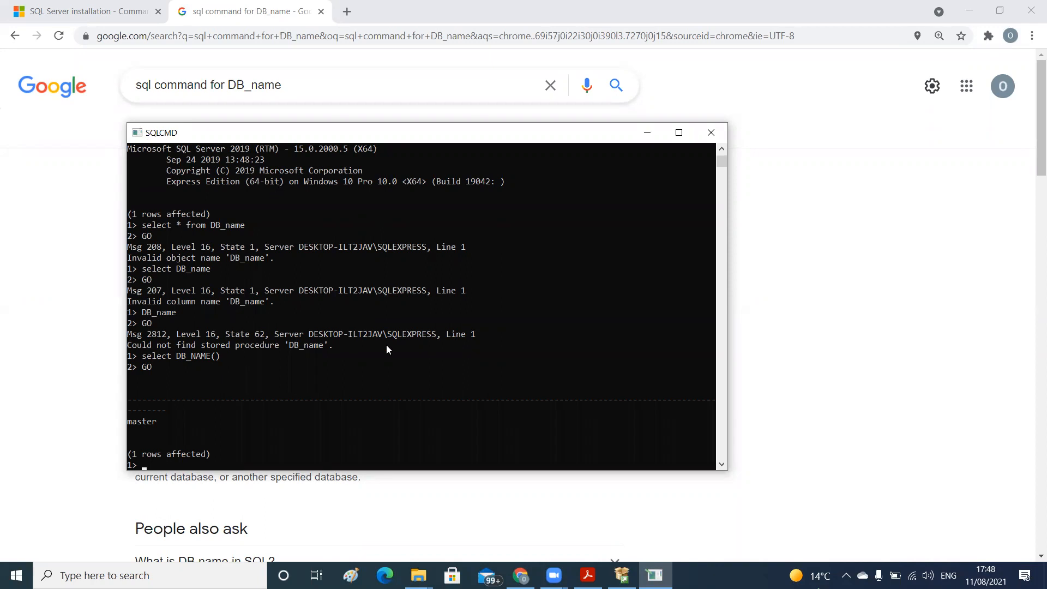
left_click(711, 134)
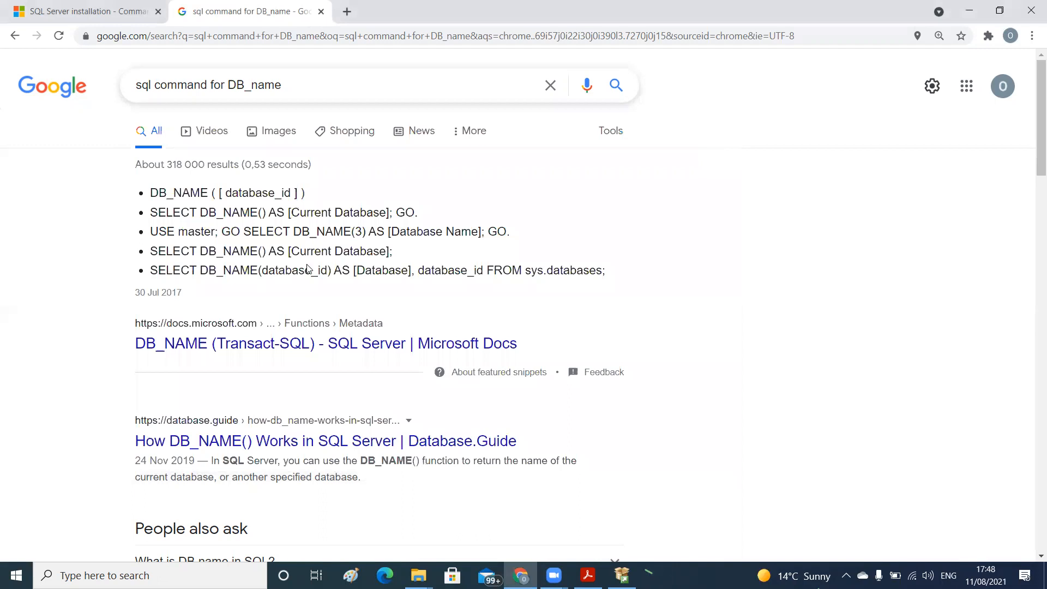
Switch to the SQL Installation folder in File Explorer and install Management Studio with SSMS-Setup-ENU, using the default location
mouse_move(418, 575)
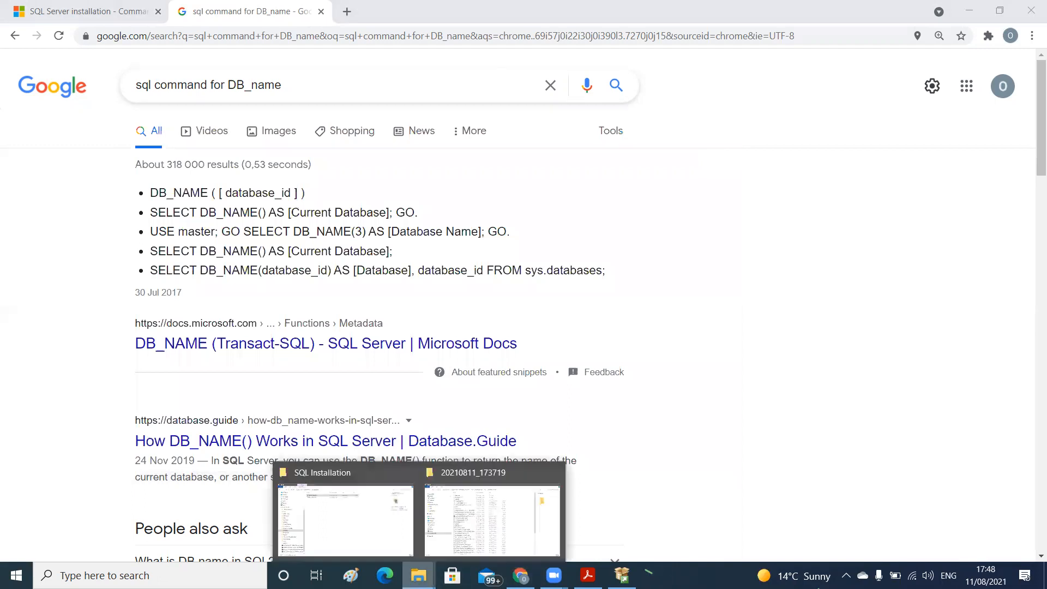
left_click(360, 527)
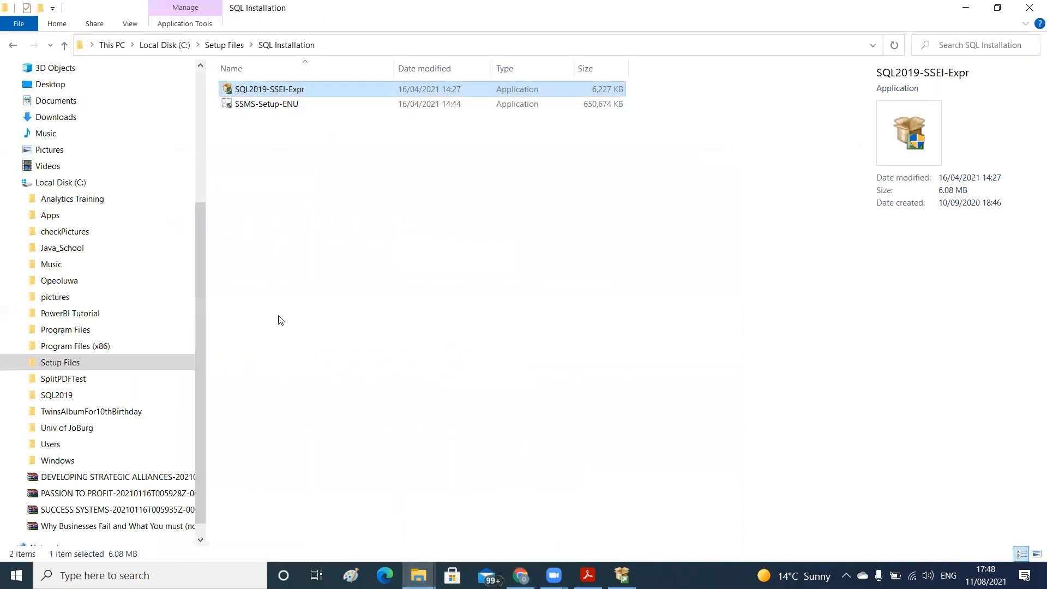
left_click(362, 287)
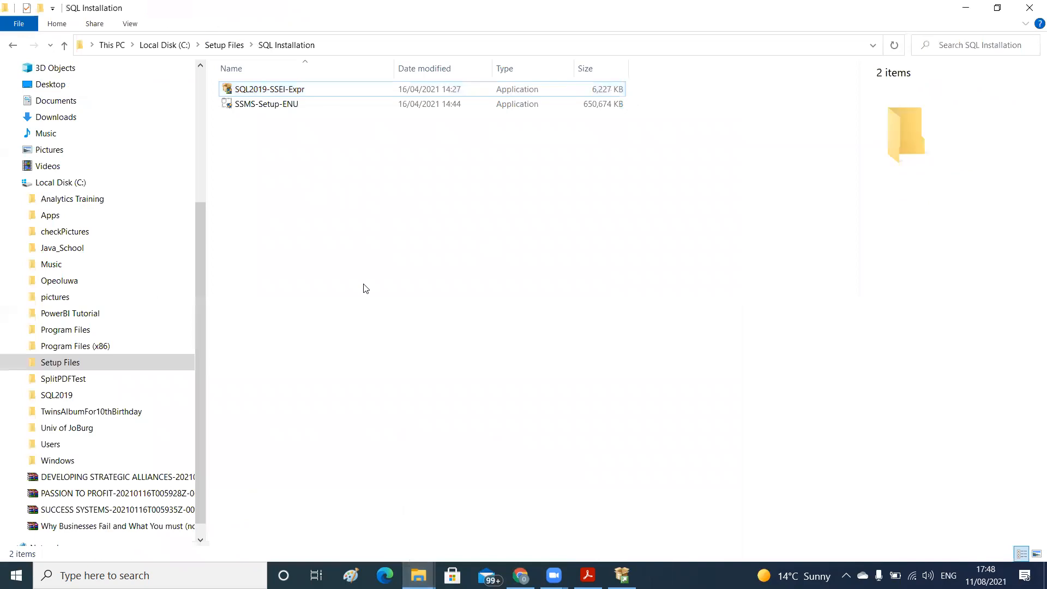
left_click(252, 107)
double_click(252, 107)
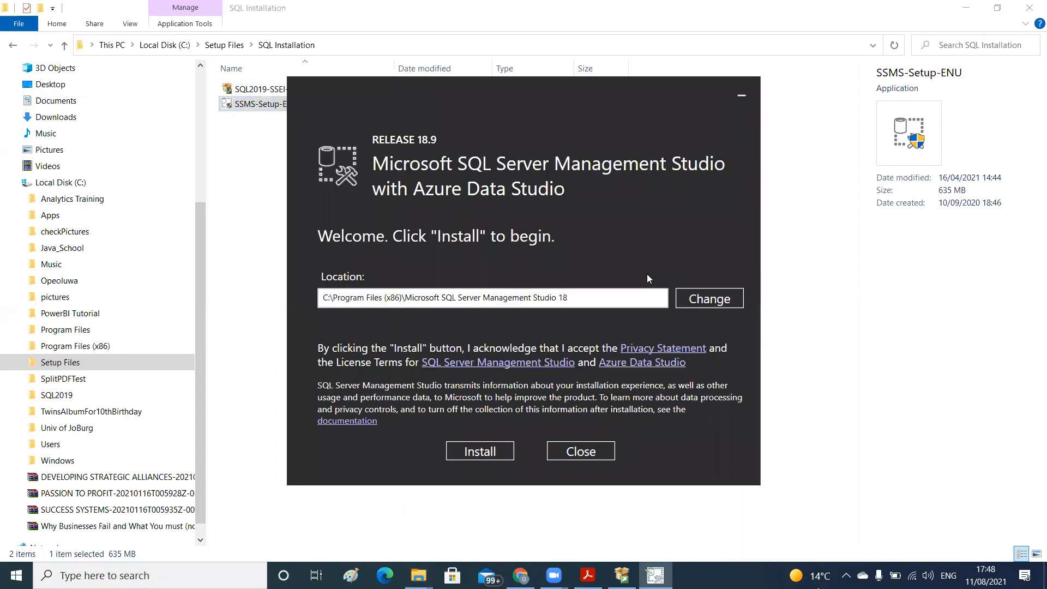
left_click(498, 450)
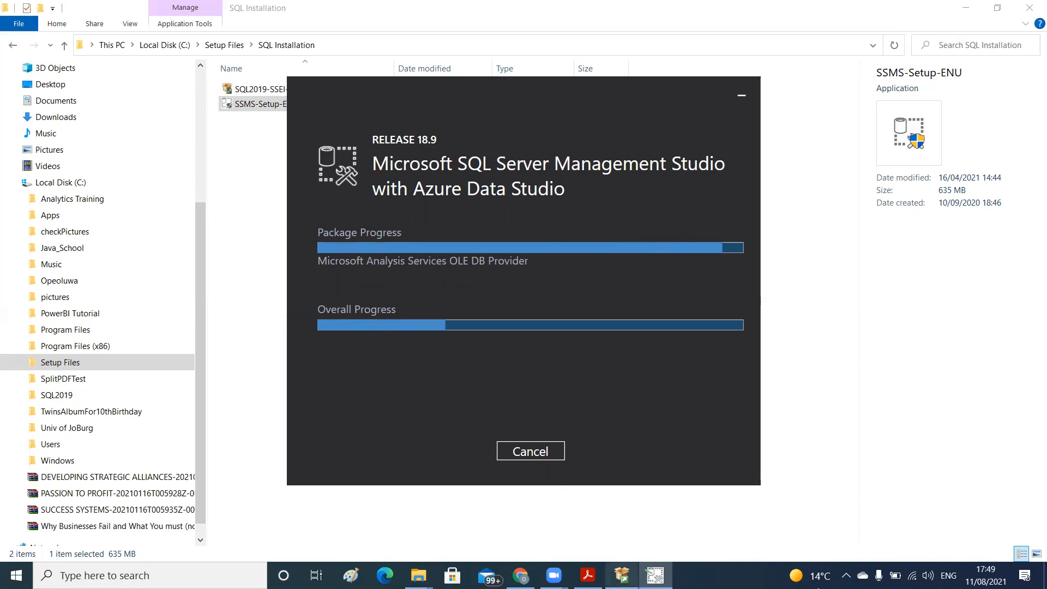
Exit the SQL Server 2019 Express installer, and close the Management Studio setup once it completes
mouse_move(621, 575)
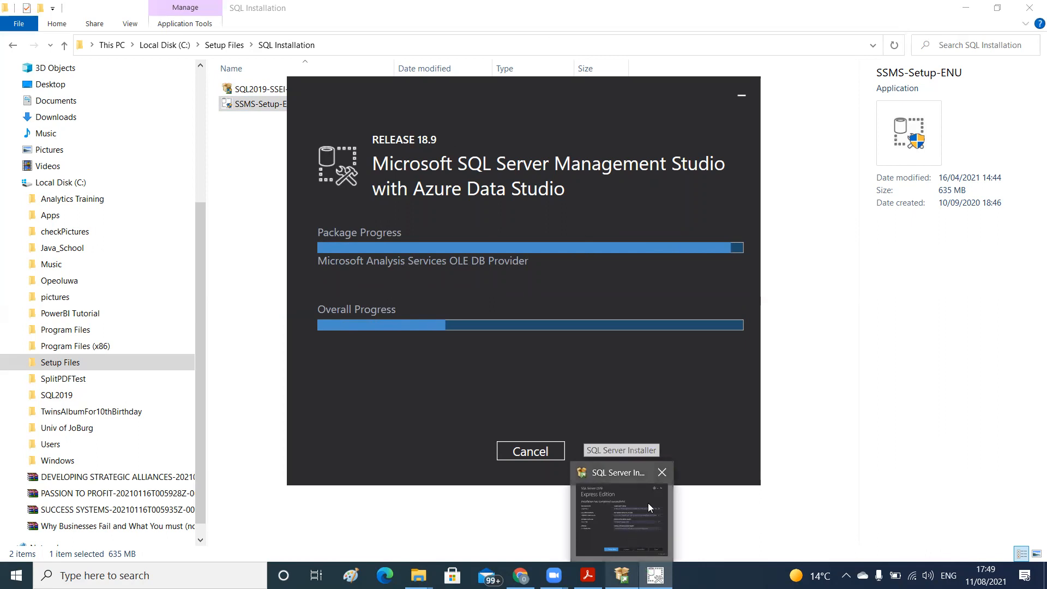
left_click(648, 506)
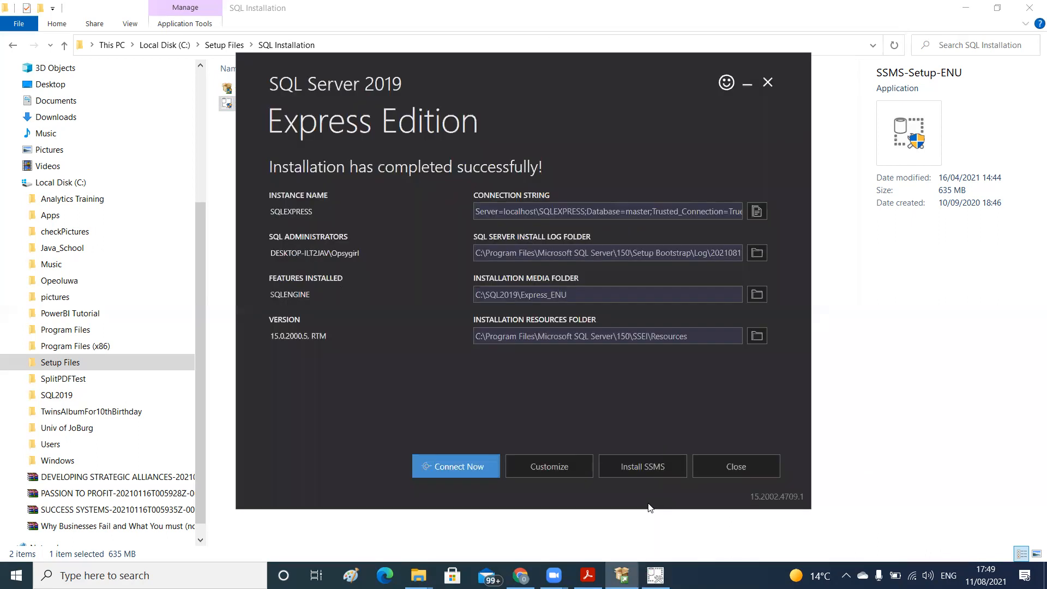
left_click(768, 82)
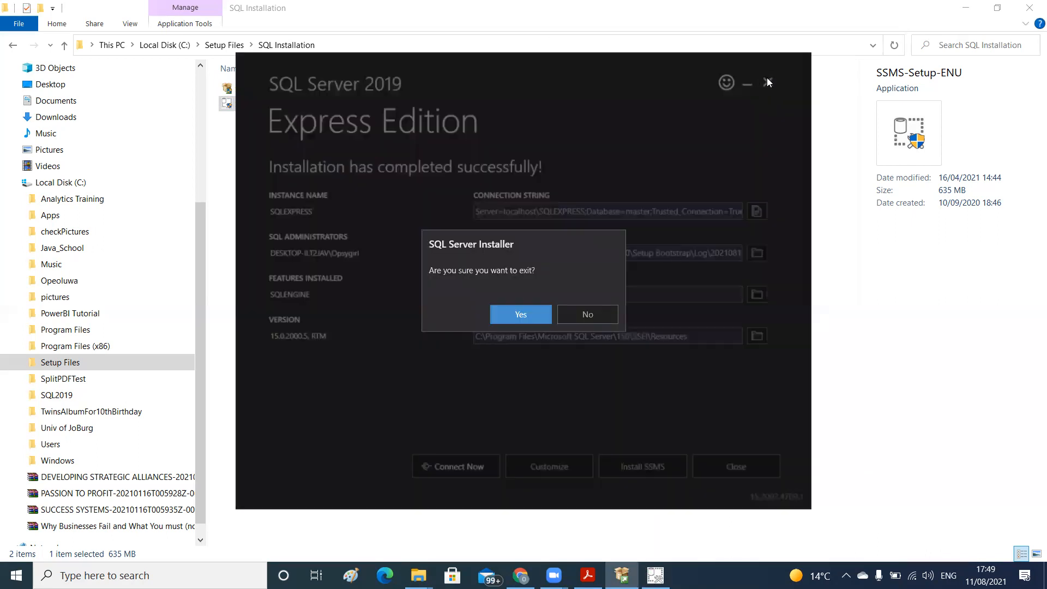
left_click(517, 316)
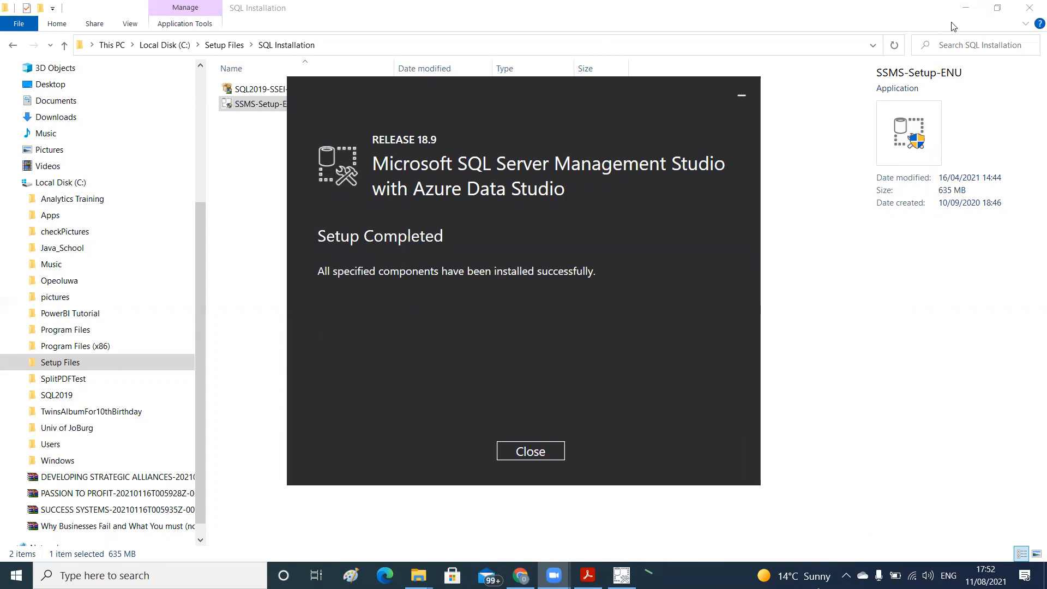
left_click(969, 12)
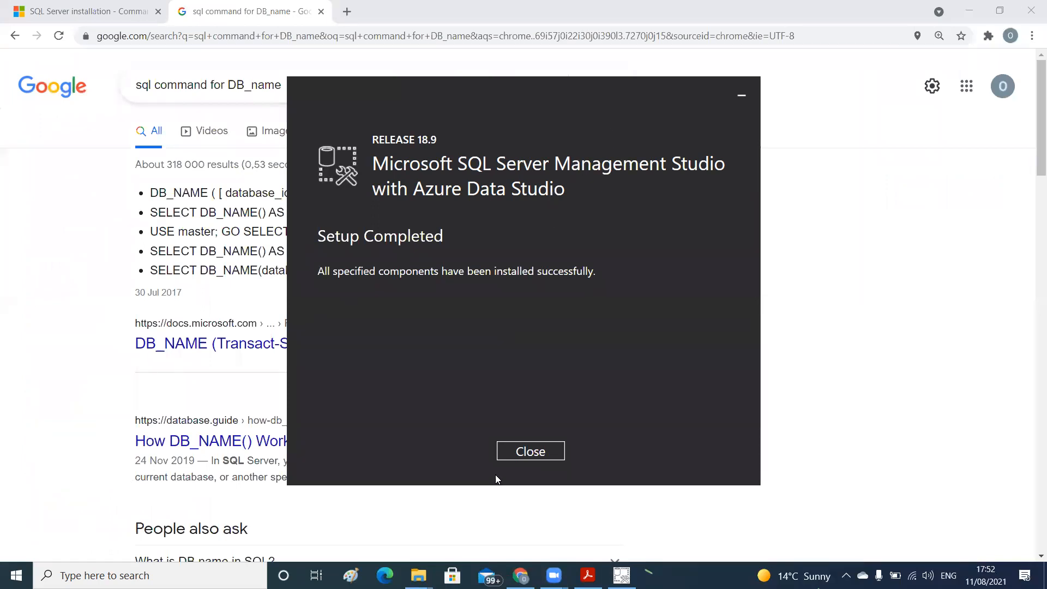
left_click(522, 452)
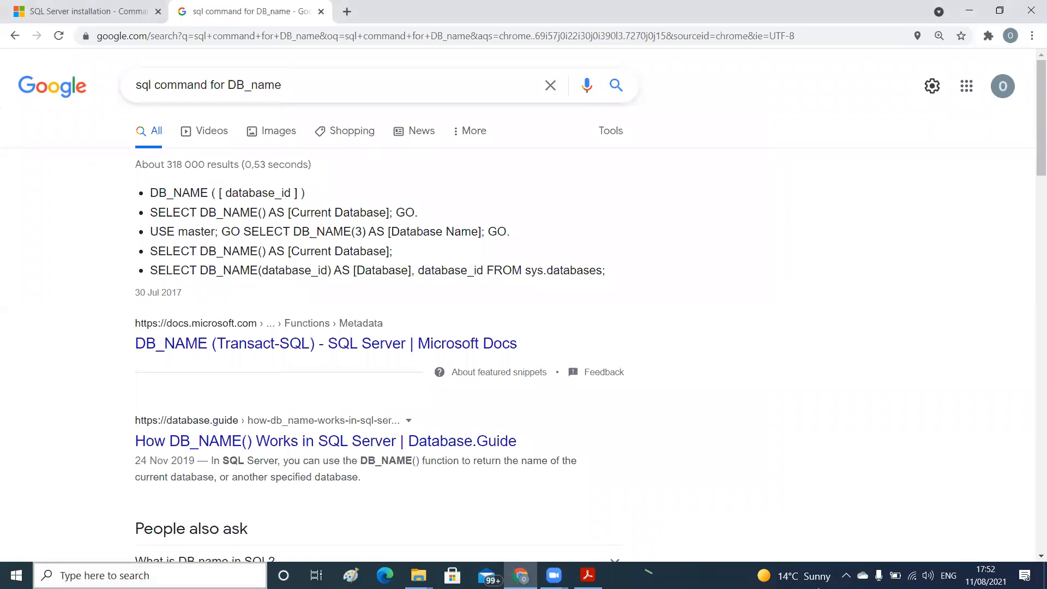
Review the programs in the Microsoft SQL Server 2019 and SQL Server Tools 18 groups and launch Microsoft SQL Server Management Studio 18
left_click(17, 575)
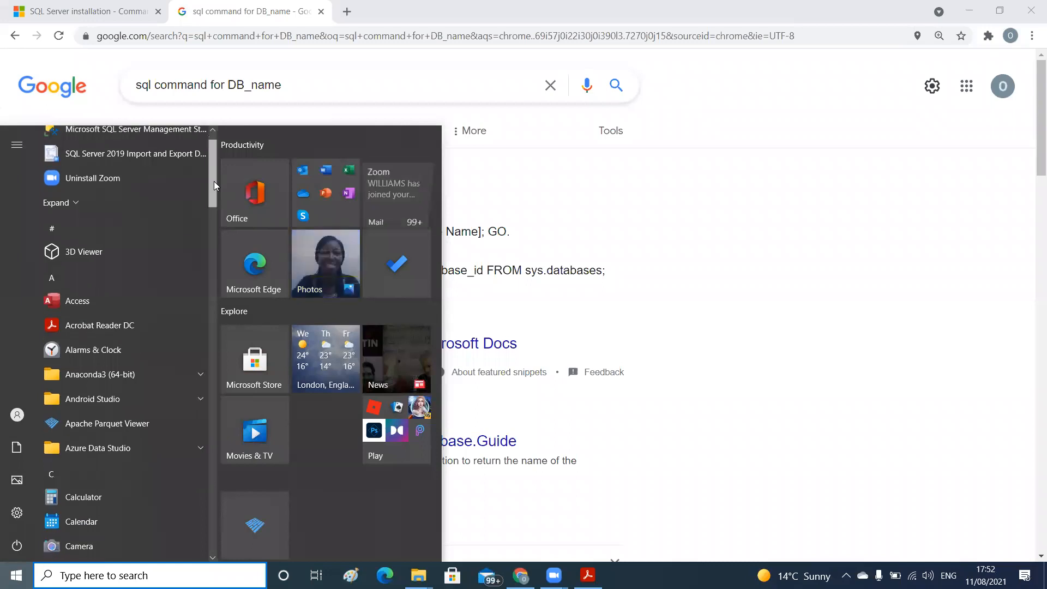
scroll(212, 186, "down", 4)
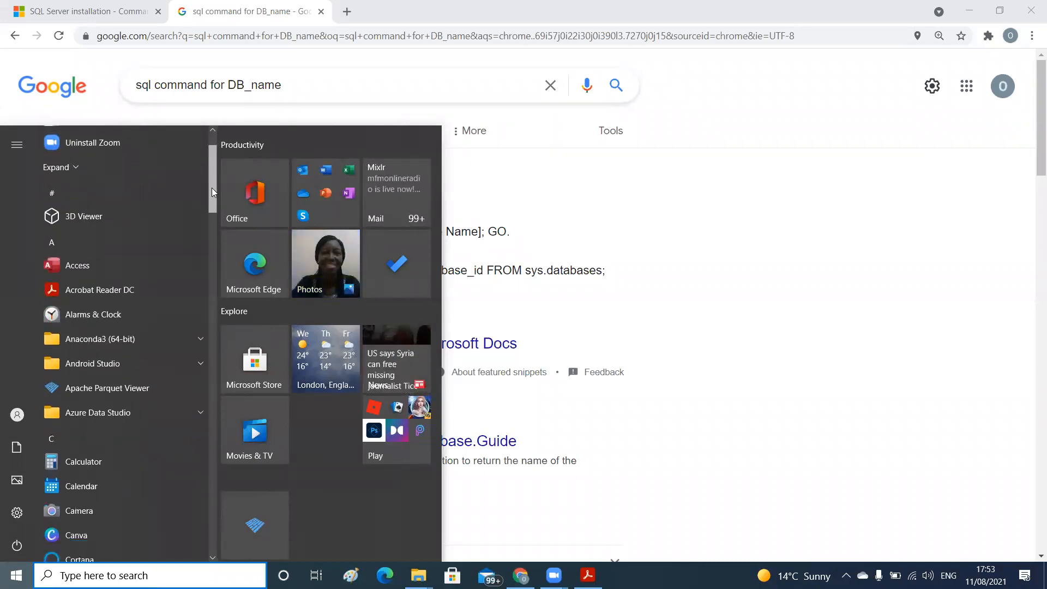
scroll(206, 226, "down", 6)
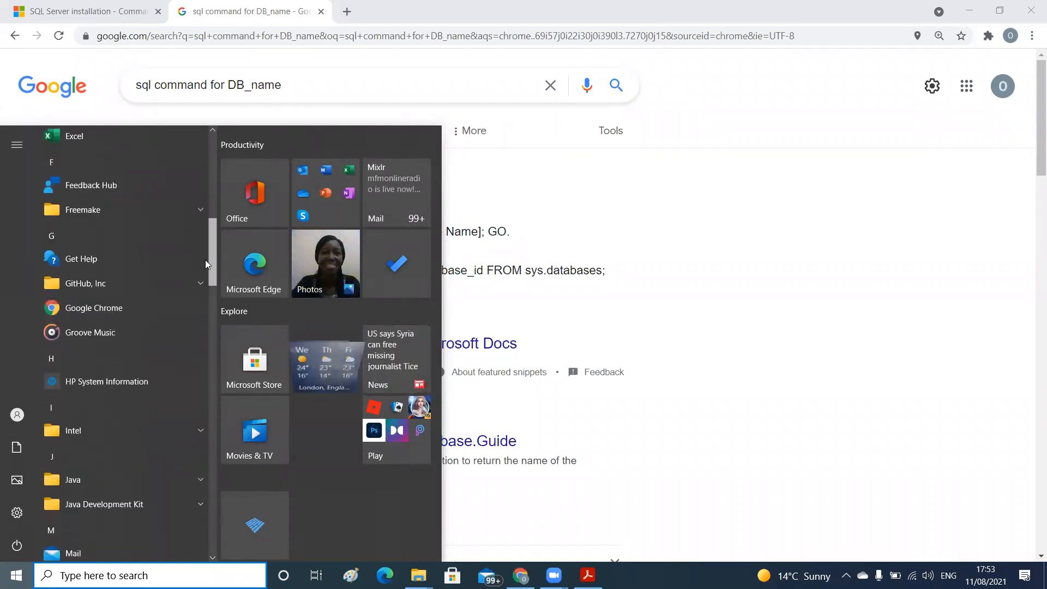
scroll(204, 298, "down", 5)
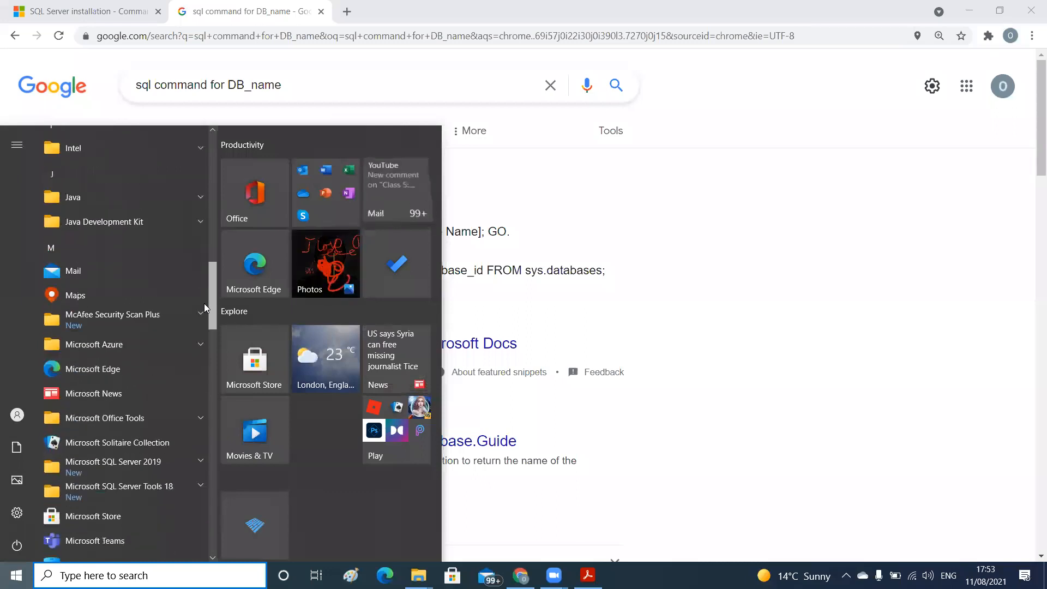
scroll(204, 325, "down", 3)
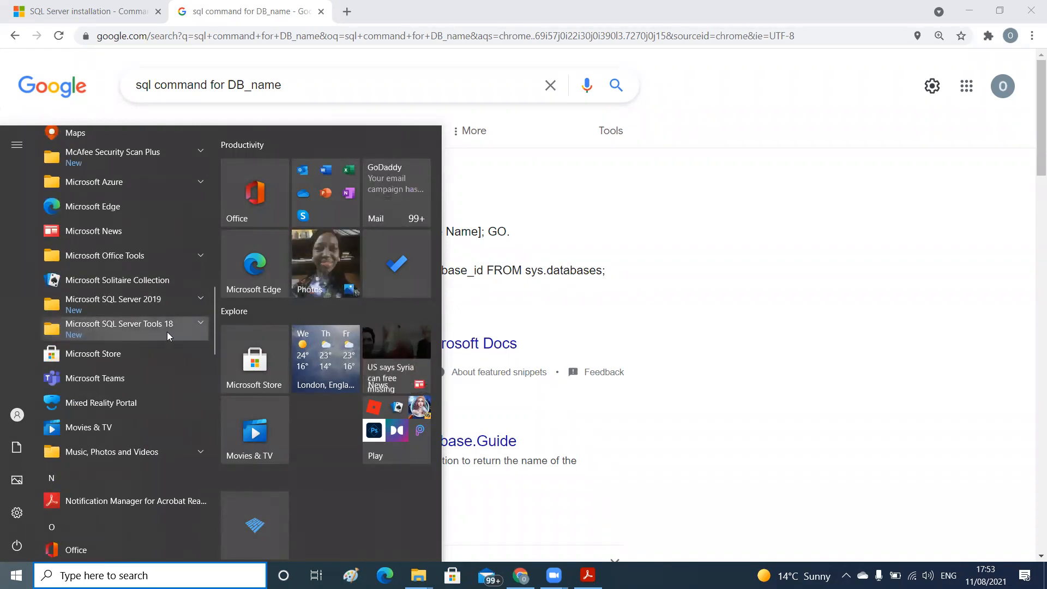
left_click(199, 323)
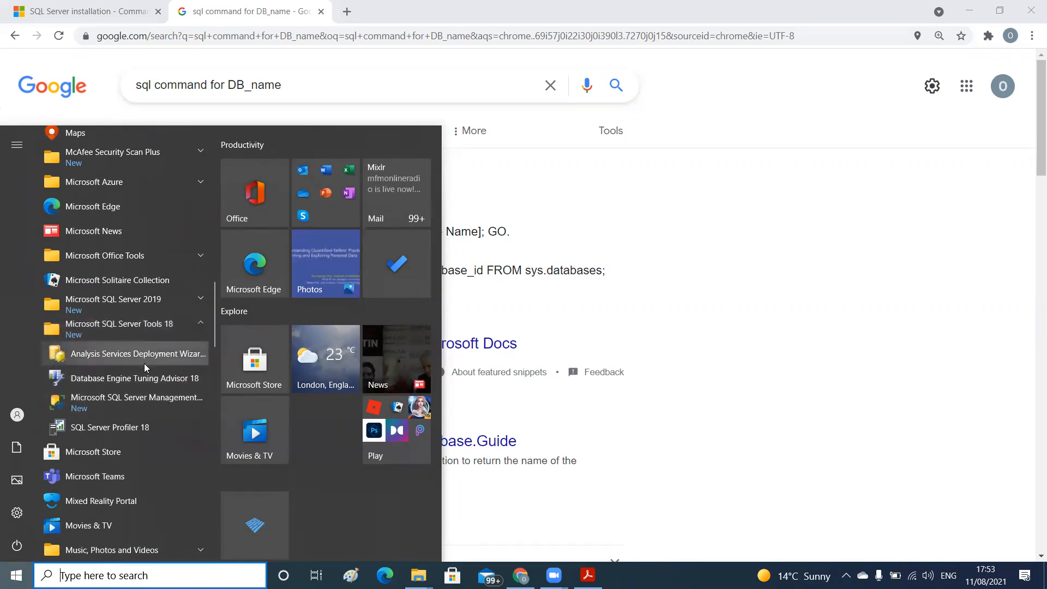
left_click(200, 299)
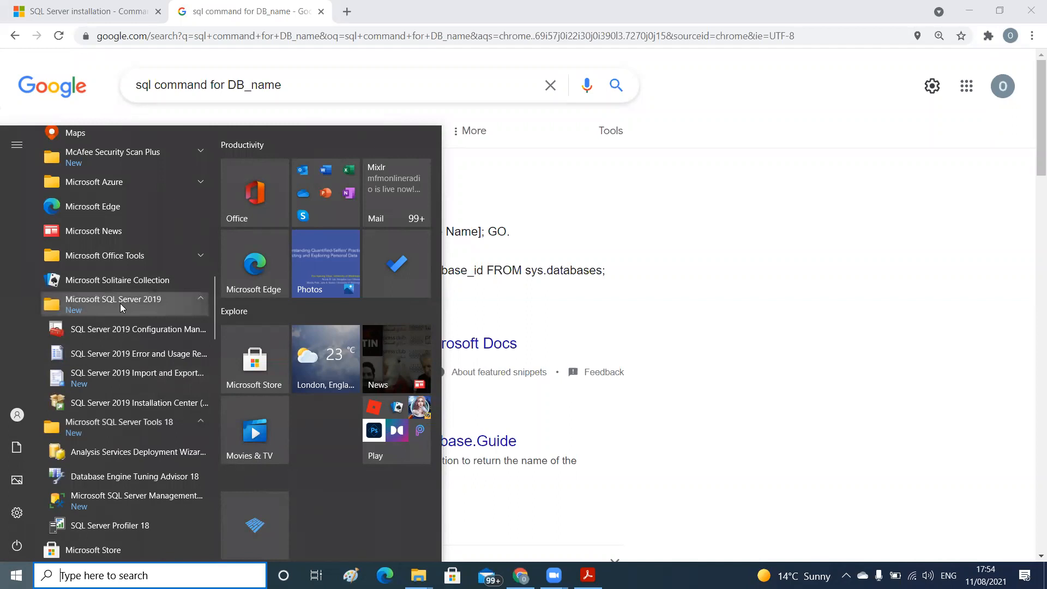
left_click(118, 421)
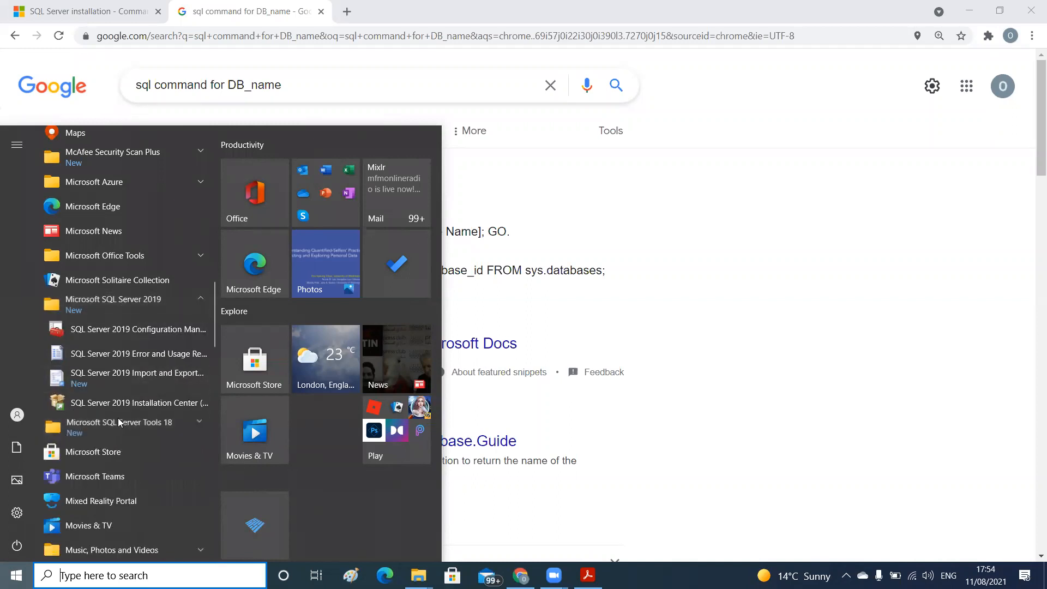
left_click(195, 423)
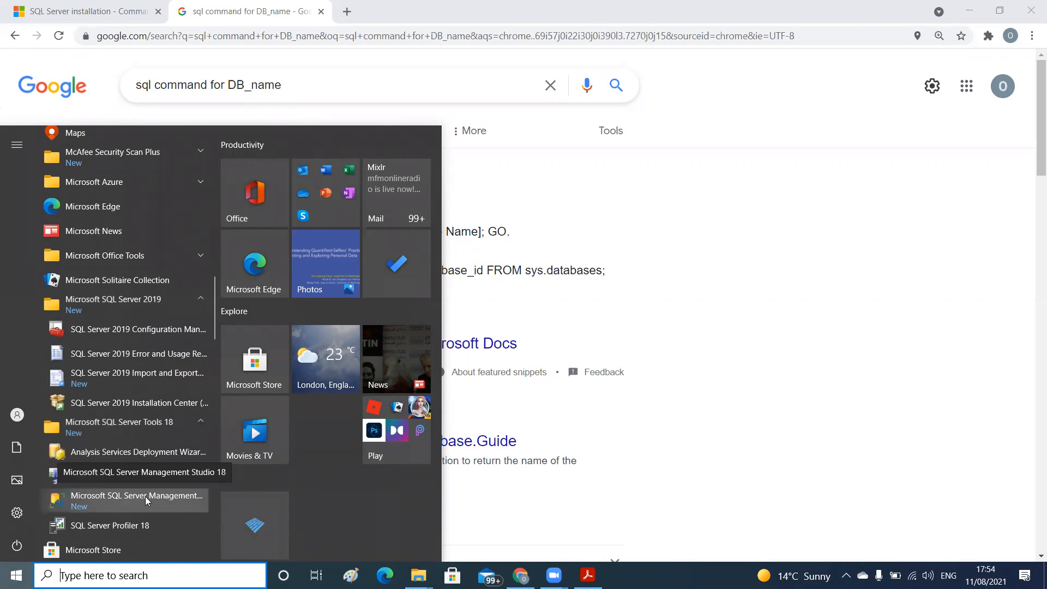
left_click(145, 496)
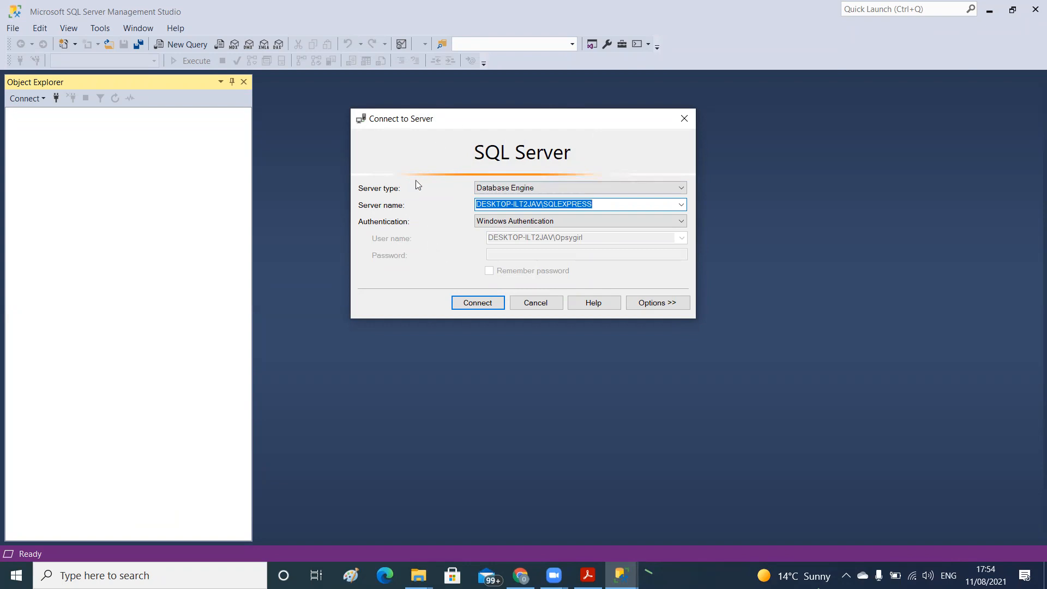
Set the server connection to the Database Engine type and the DESKTOP-ILT2JAV\SQLEXPRESS server name
left_click(499, 188)
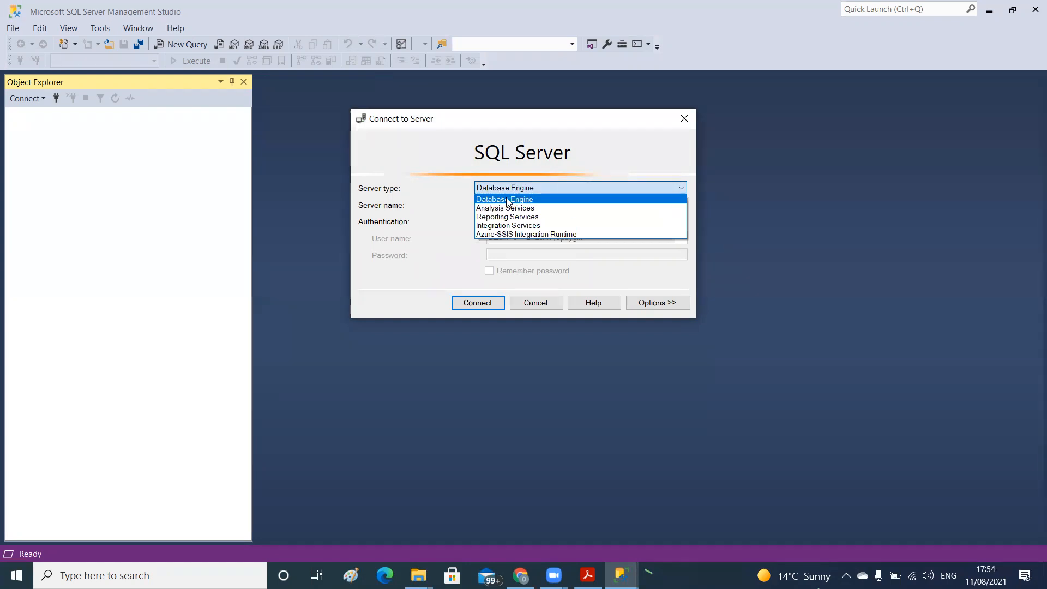
left_click(507, 200)
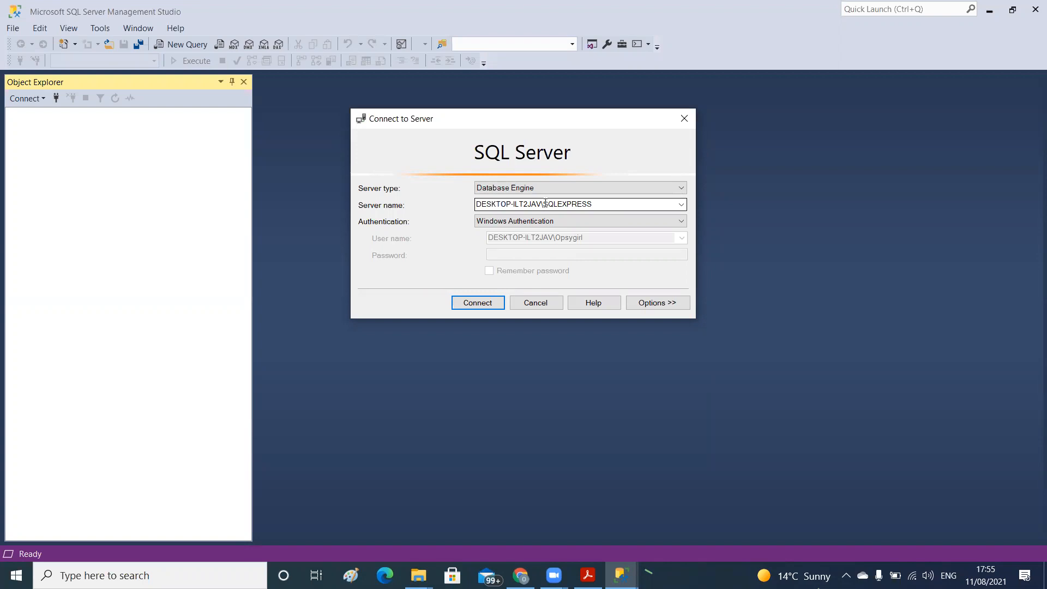
left_click(681, 204)
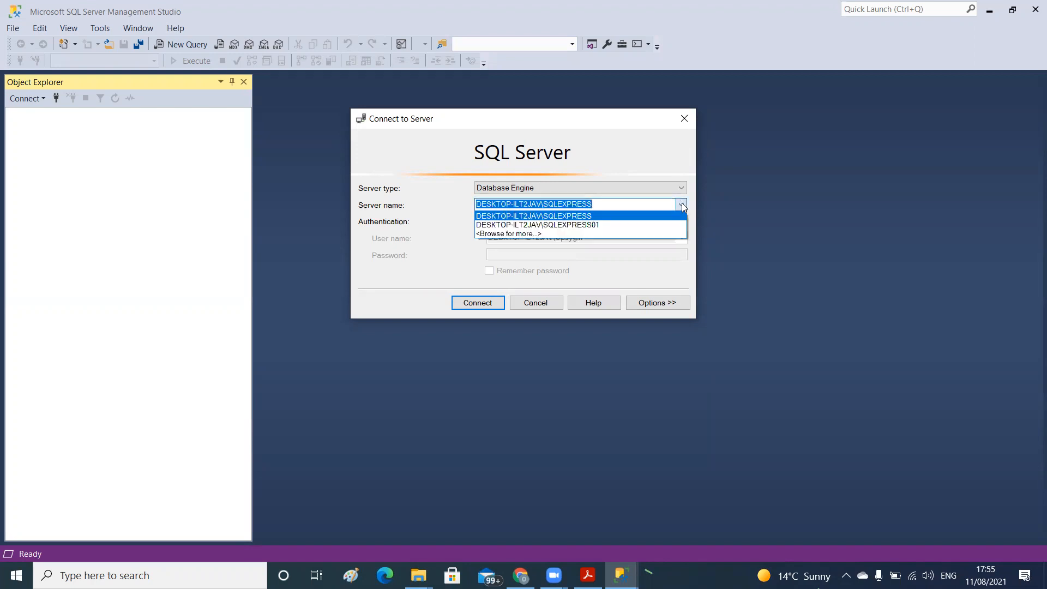
left_click(623, 217)
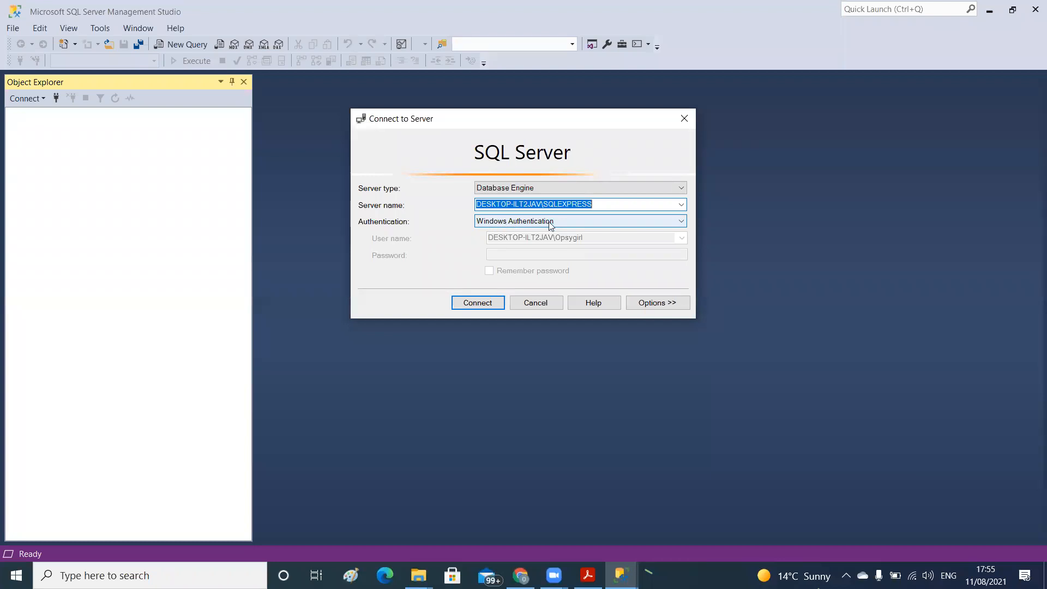
Try SQL Server Authentication as the connection's authentication method and go to its login field
left_click(682, 222)
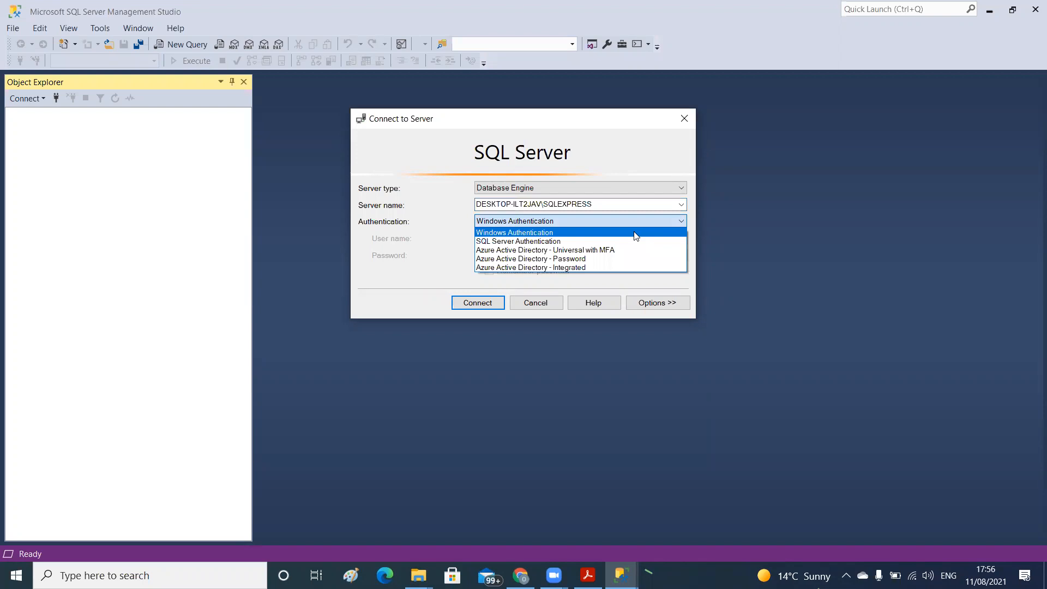
left_click(615, 241)
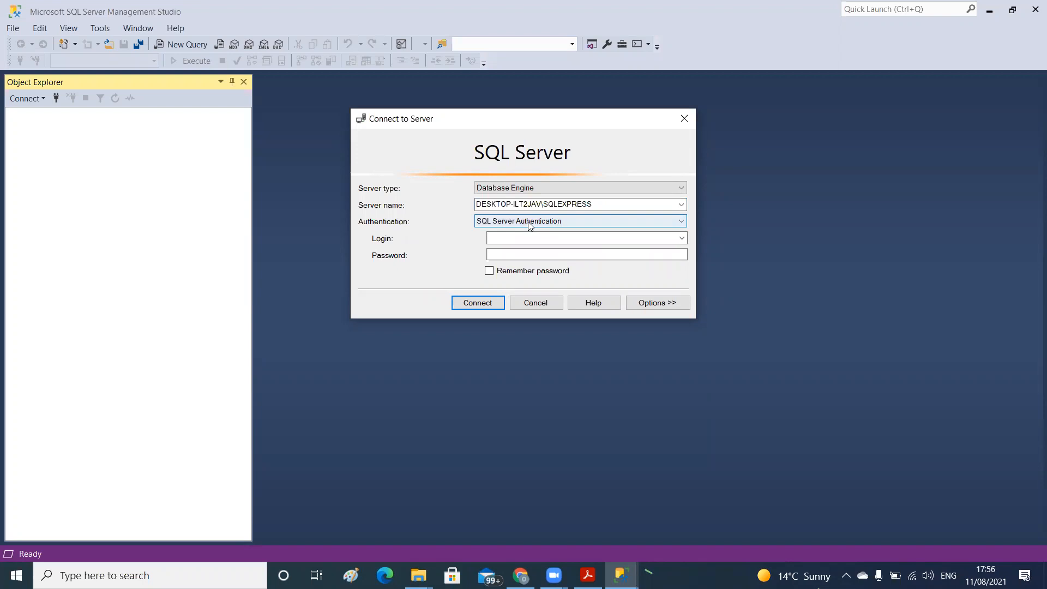
left_click(497, 239)
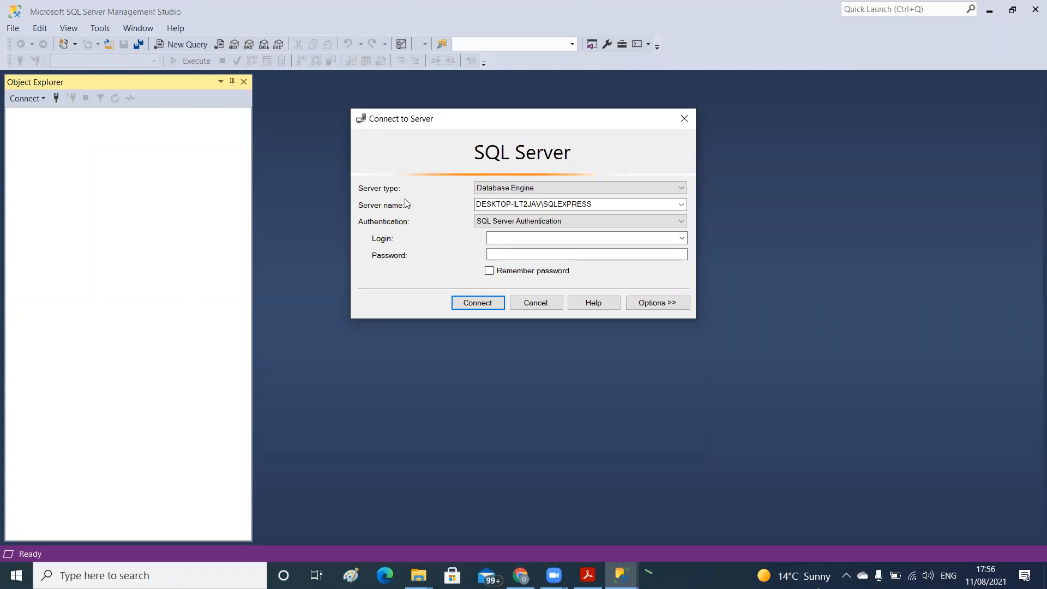
left_click(493, 238)
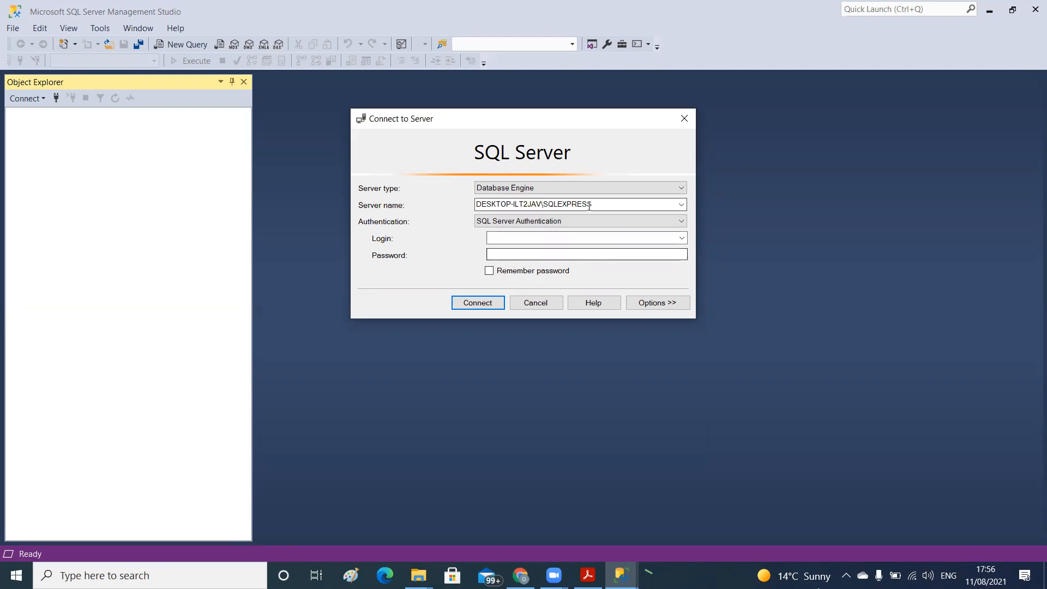
Set the authentication to Windows Authentication and connect to the server
left_click(608, 224)
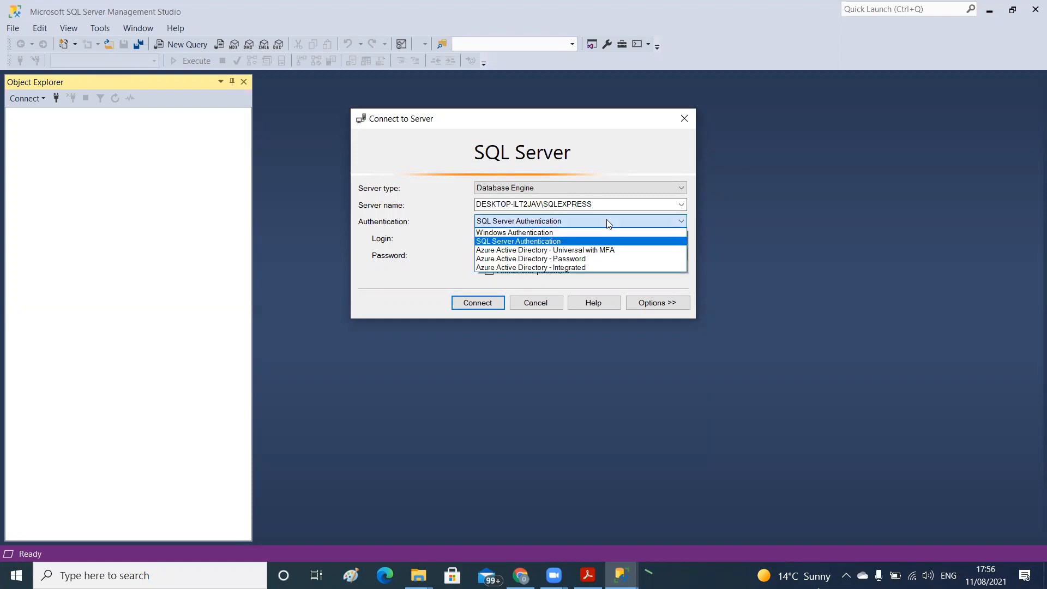
left_click(567, 233)
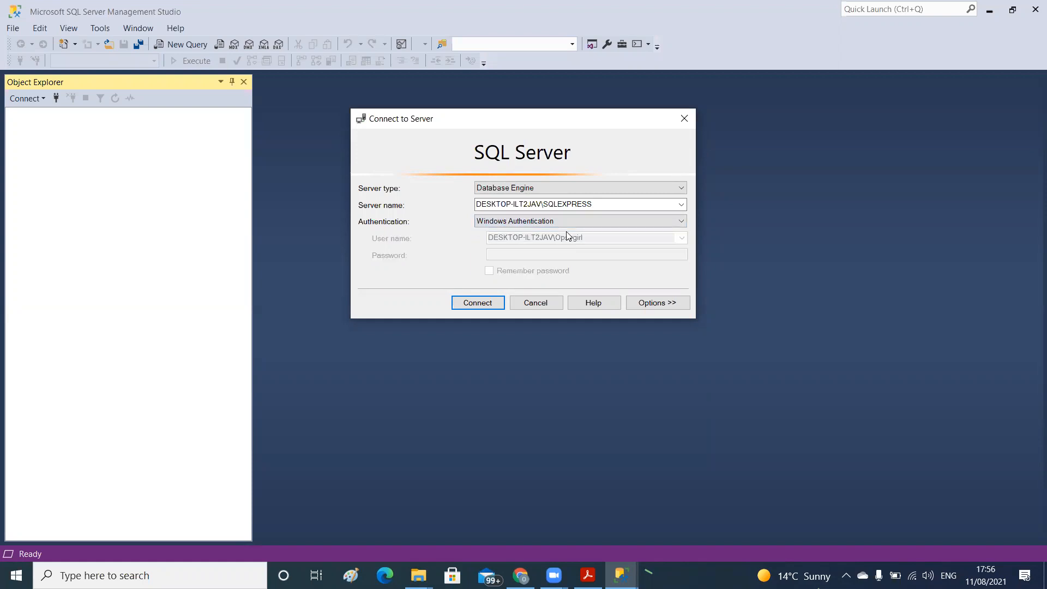
left_click(468, 303)
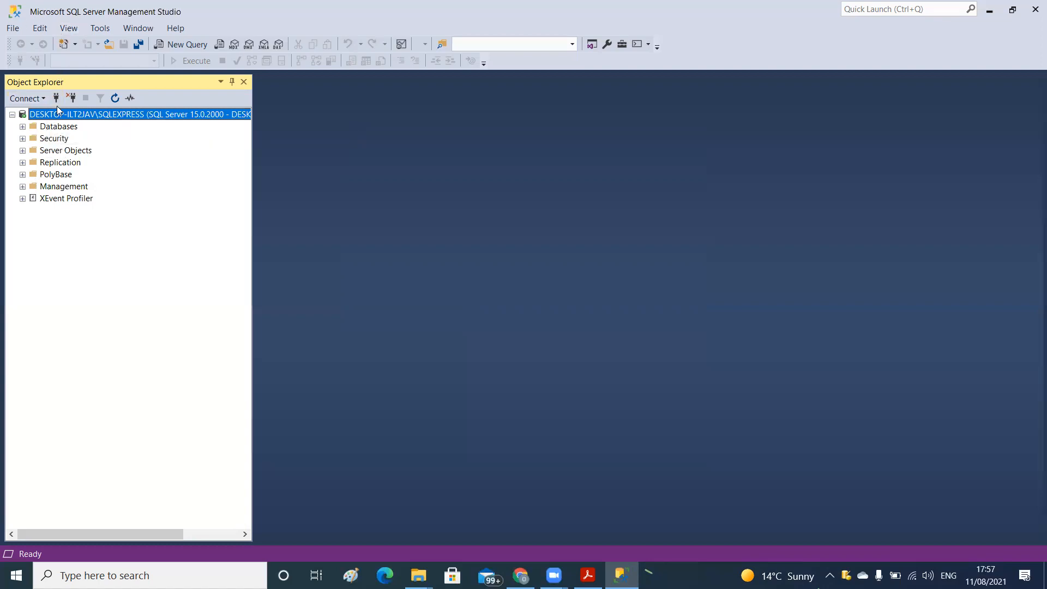
Start a new login under Security > Logins, choose SQL Server authentication for it, and close the form without creating the login
left_click(22, 139)
left_click(32, 151)
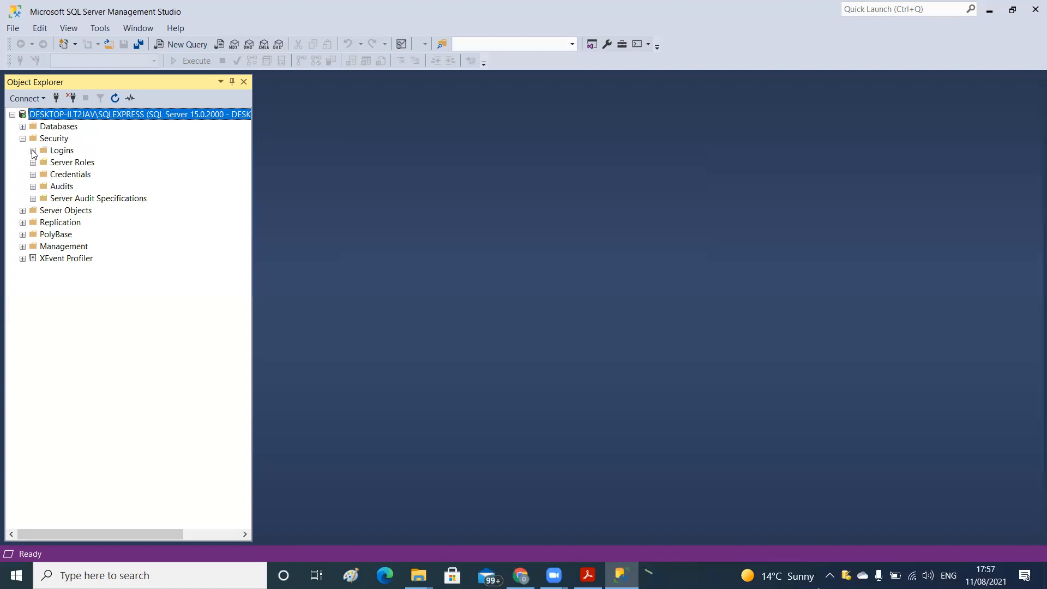
right_click(60, 154)
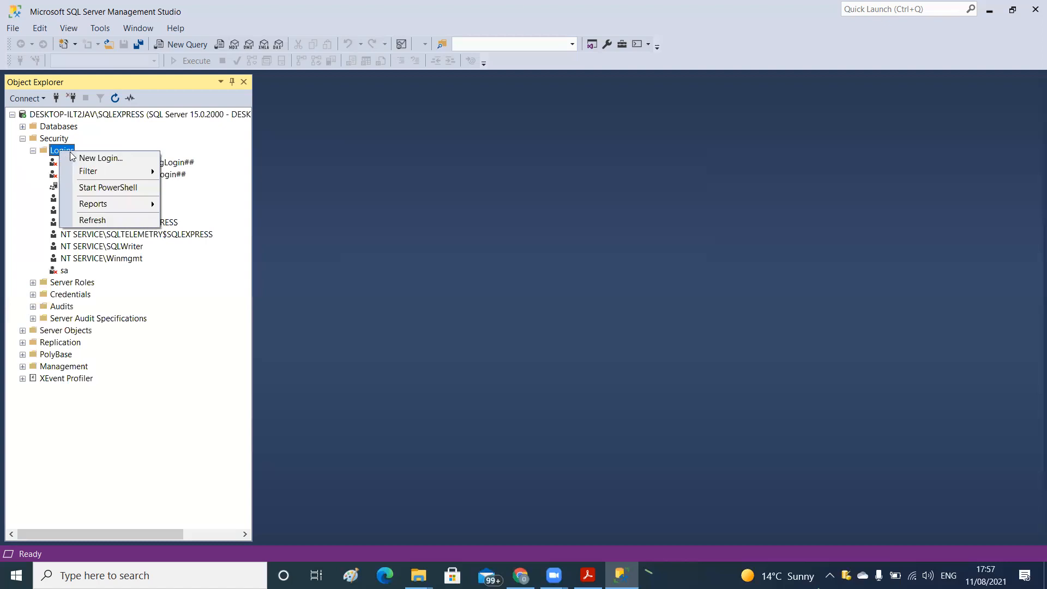
left_click(76, 158)
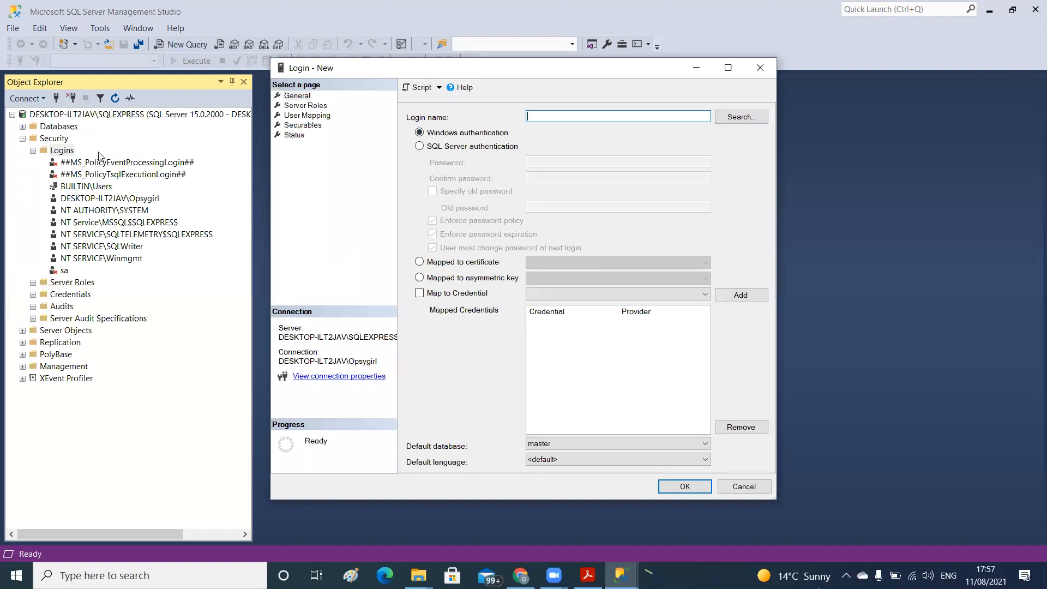
left_click(419, 146)
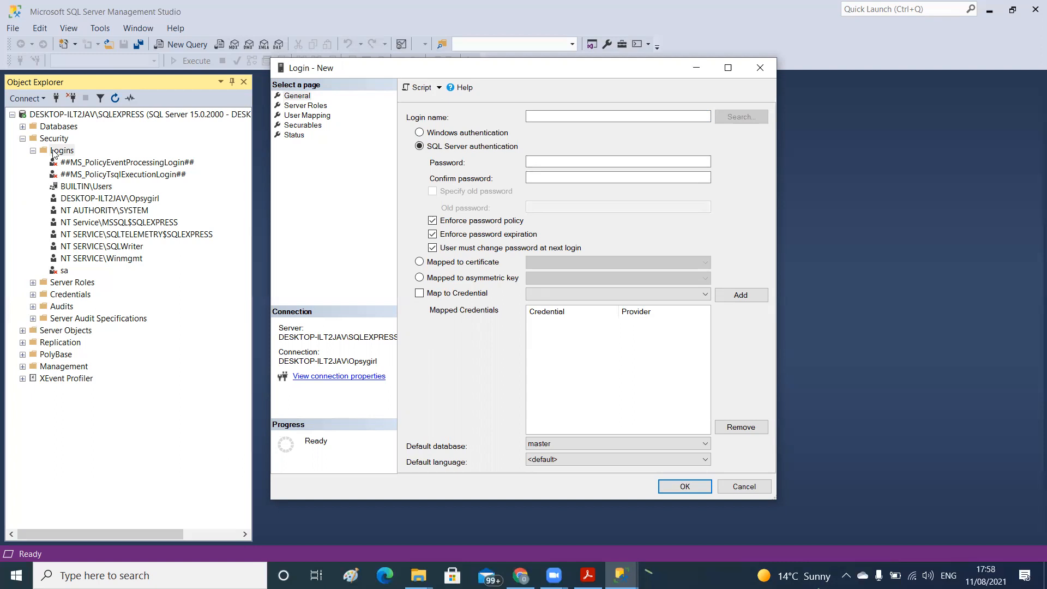
left_click(761, 68)
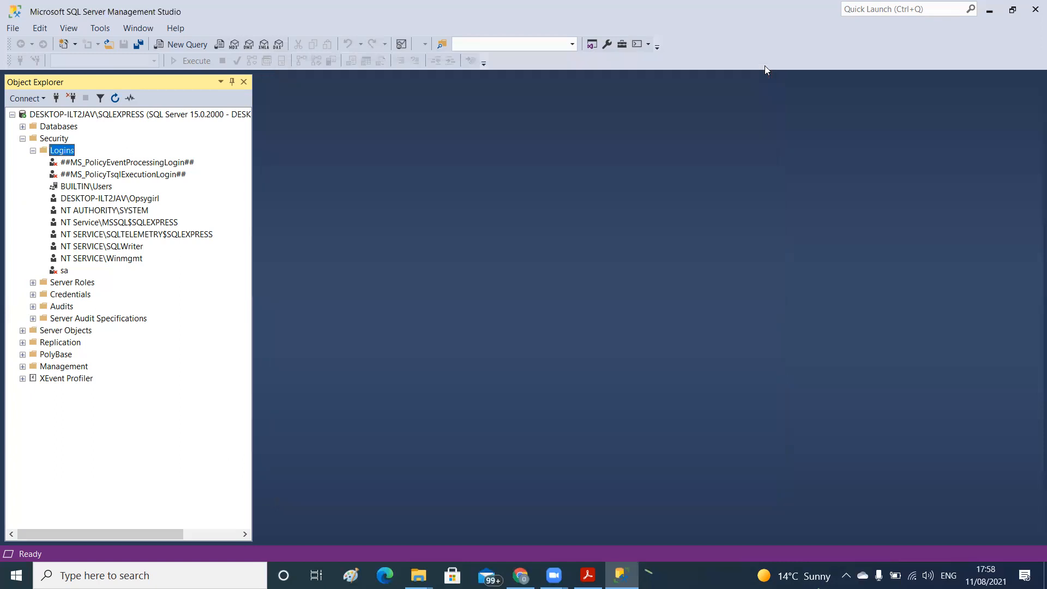
Examine the roles in the Server Roles folder, the commands available for them, and the existing logins
left_click(33, 283)
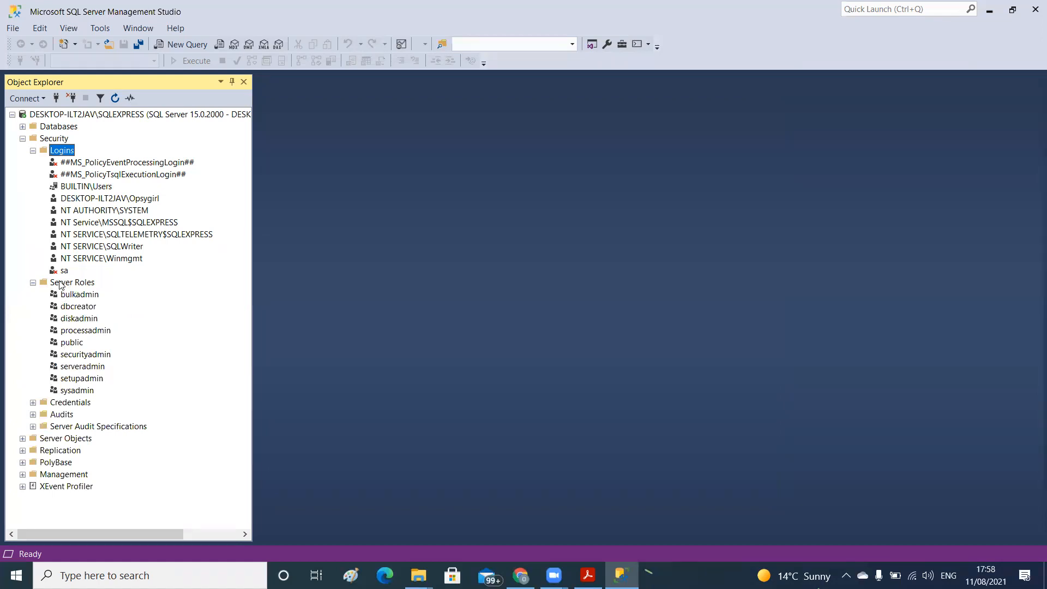
left_click(61, 283)
right_click(61, 282)
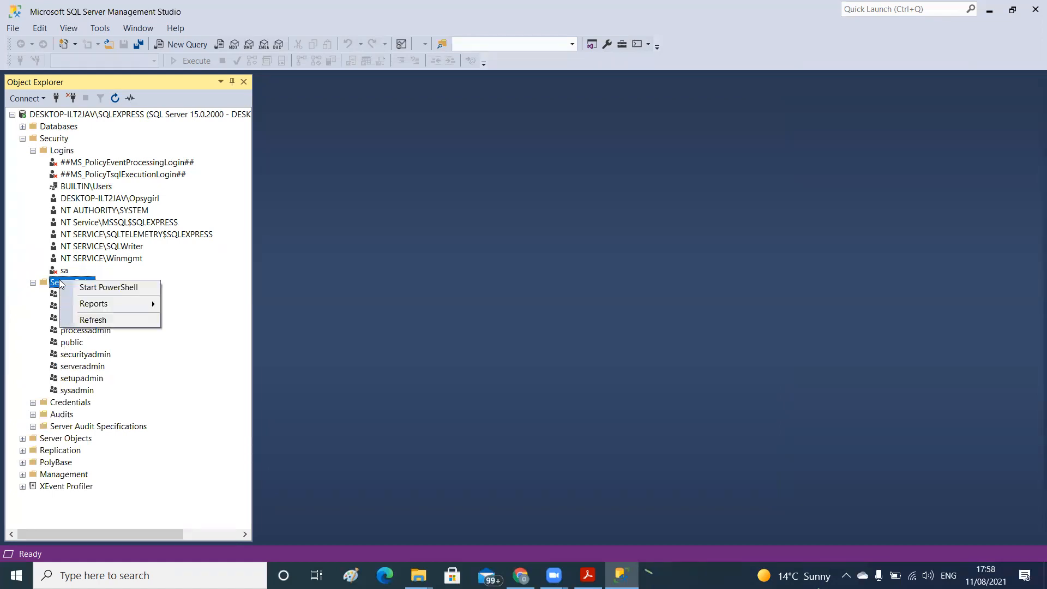
left_click(184, 378)
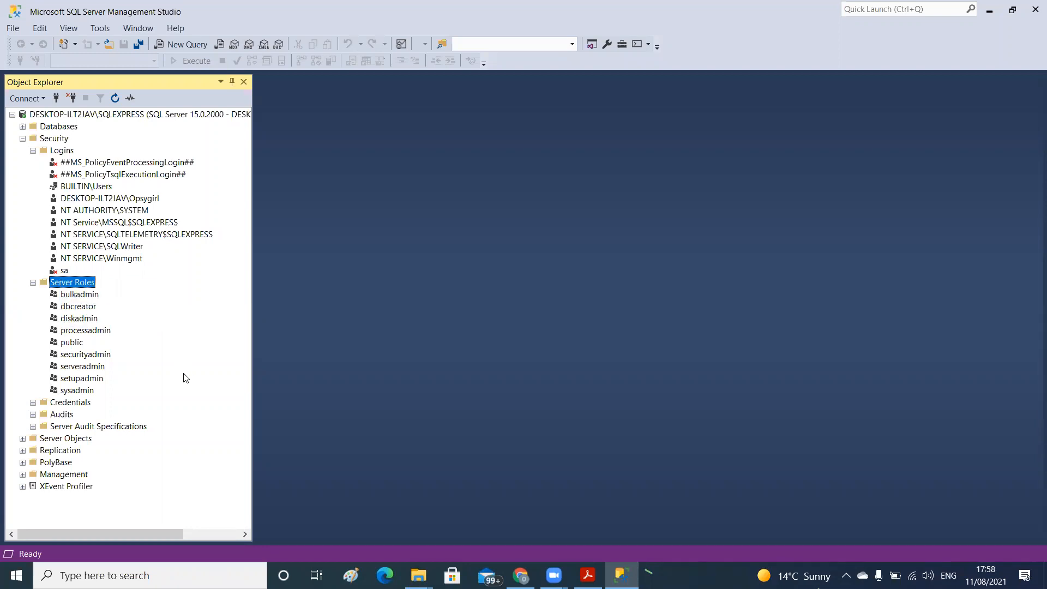
left_click(78, 295)
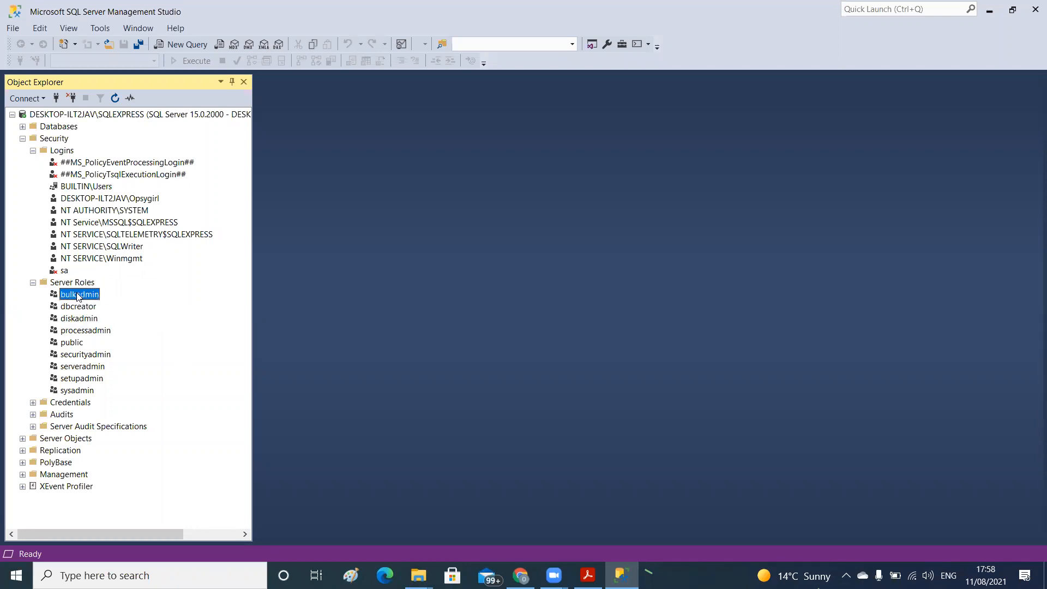
right_click(78, 296)
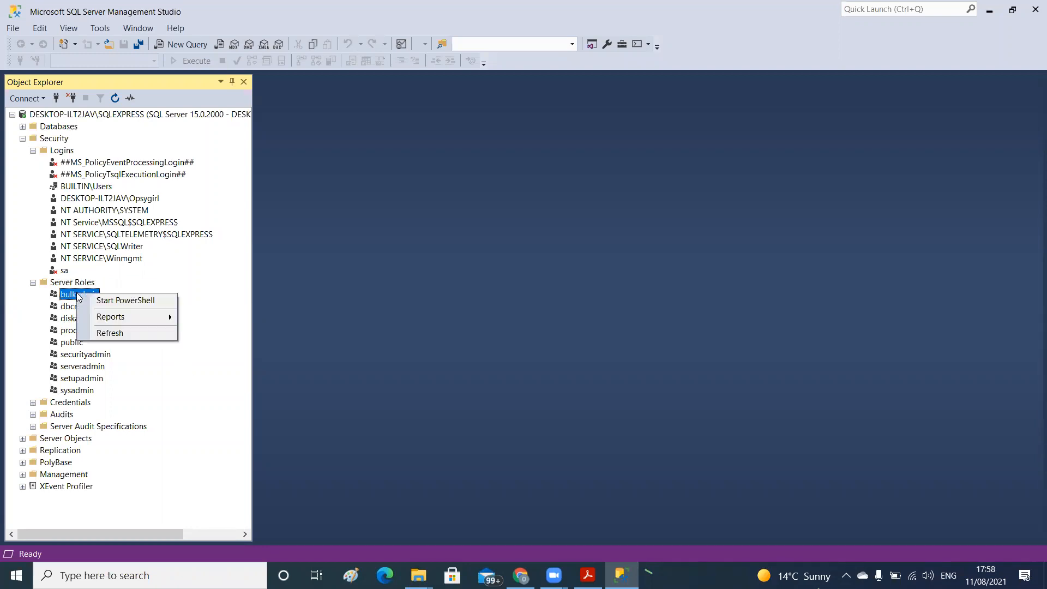
left_click(118, 280)
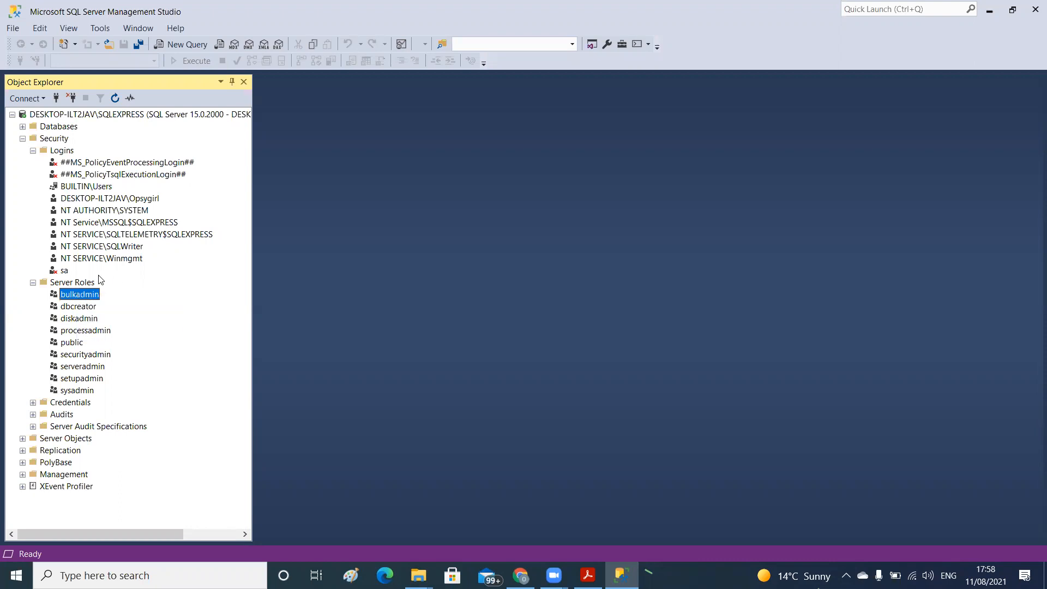
left_click(88, 283)
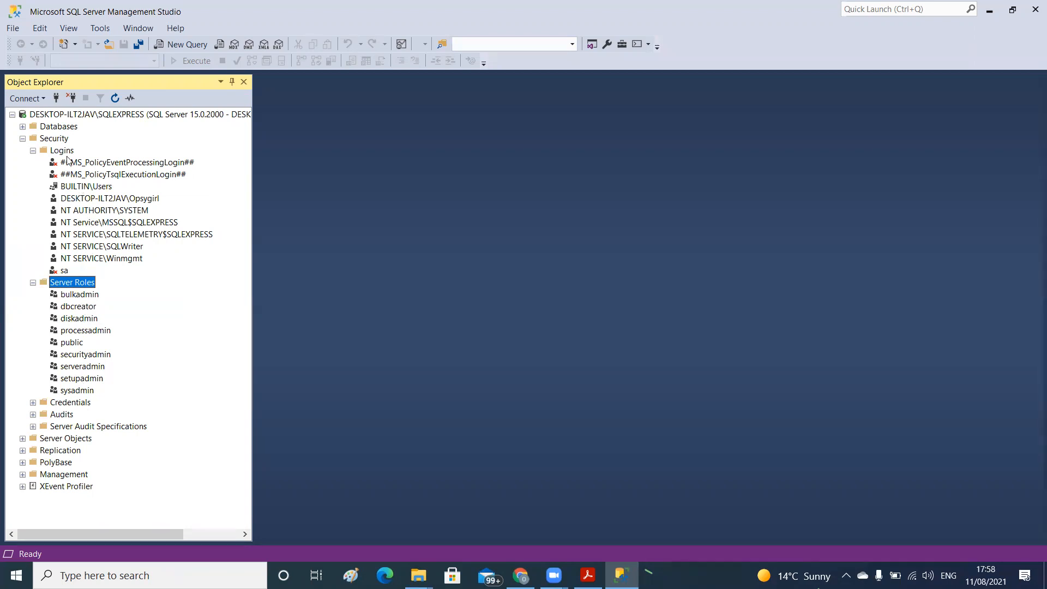
left_click(76, 212)
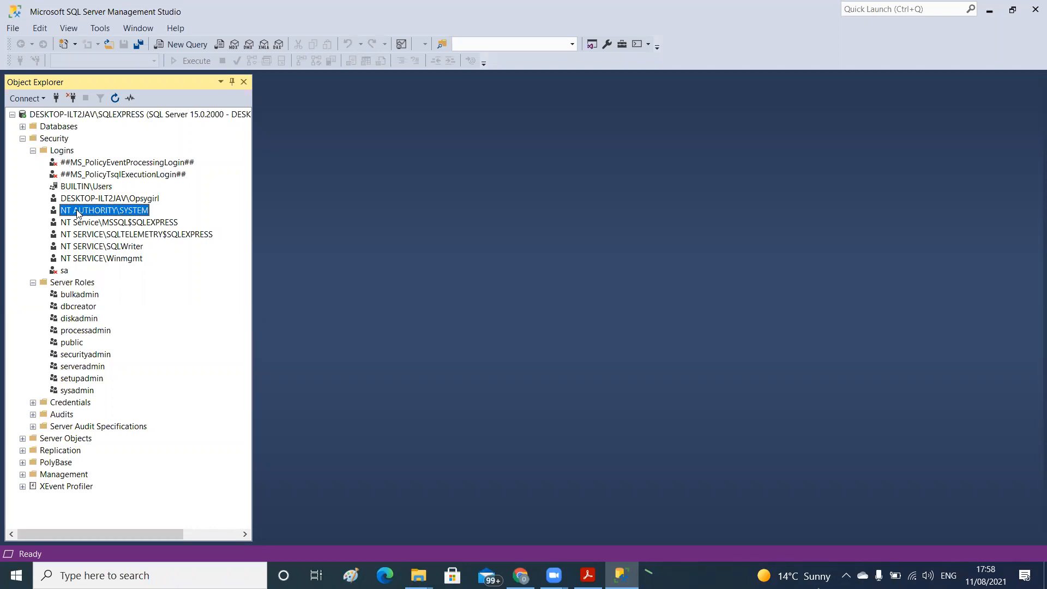
Collapse the Logins, Server Roles and Security folders in Object Explorer
left_click(33, 151)
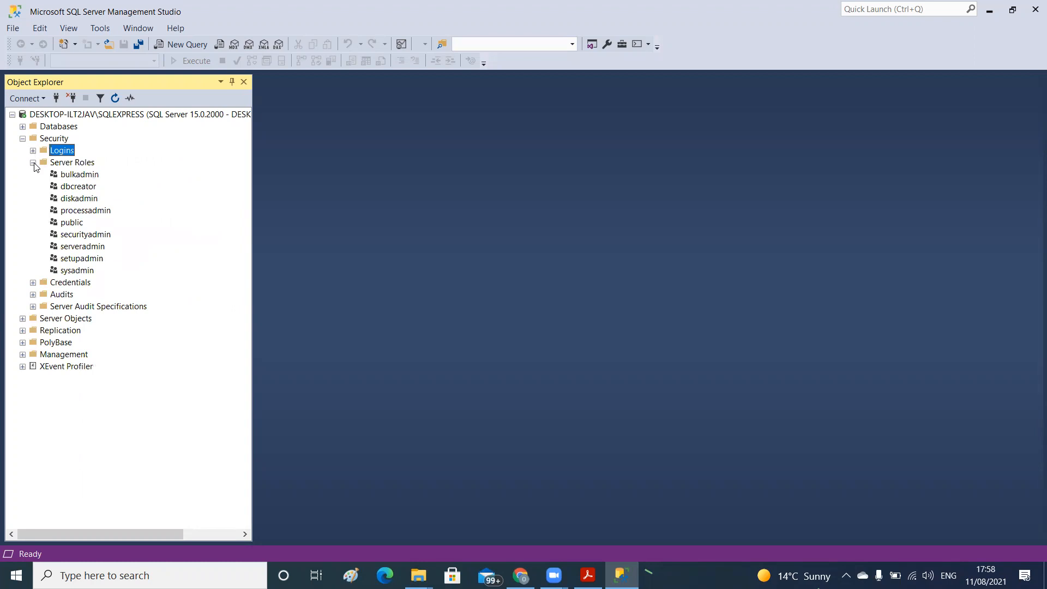
left_click(33, 163)
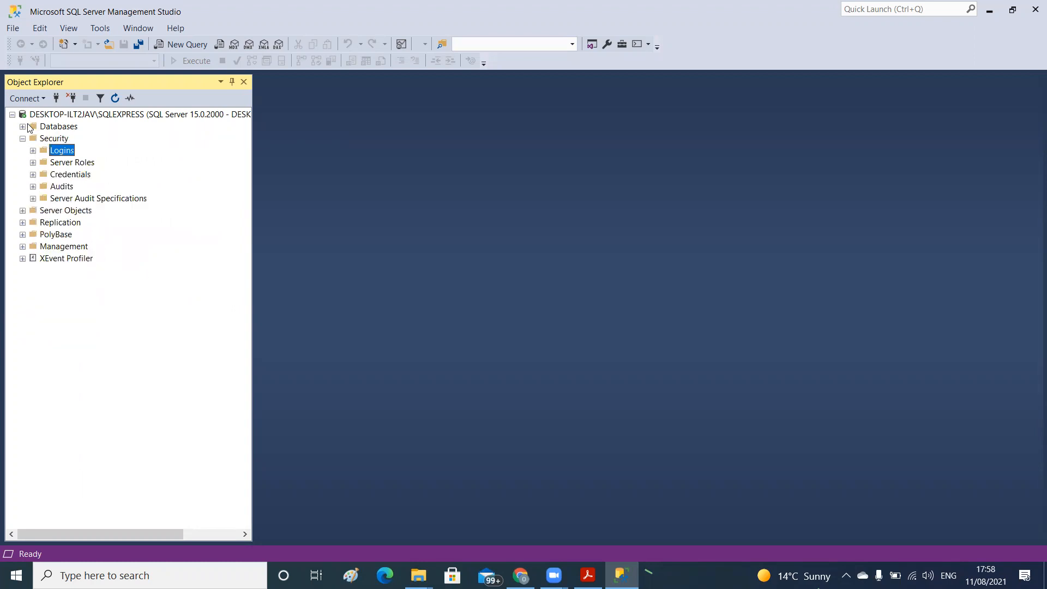
left_click(23, 139)
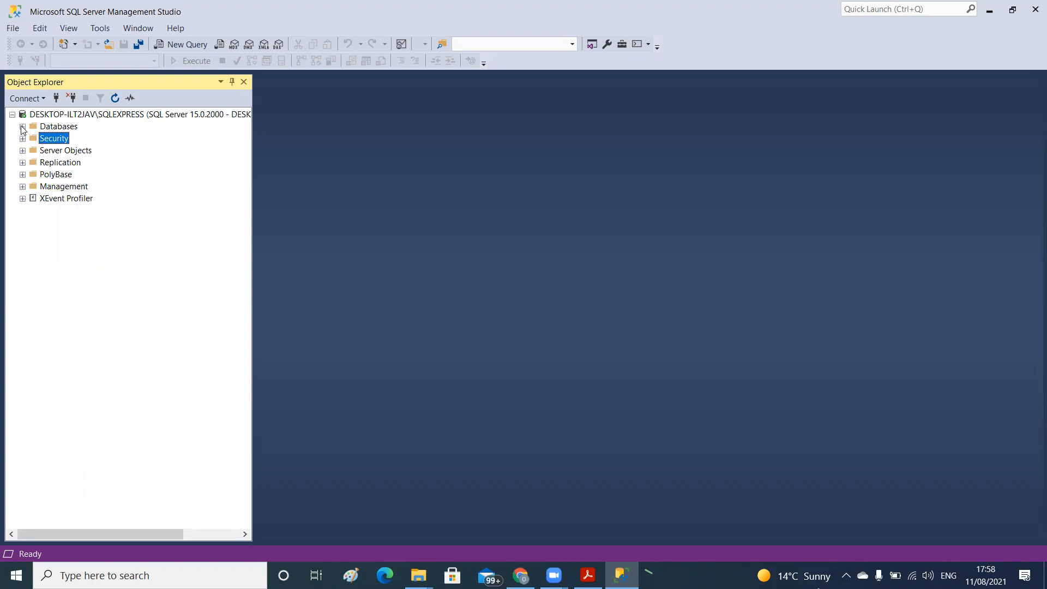
left_click(70, 31)
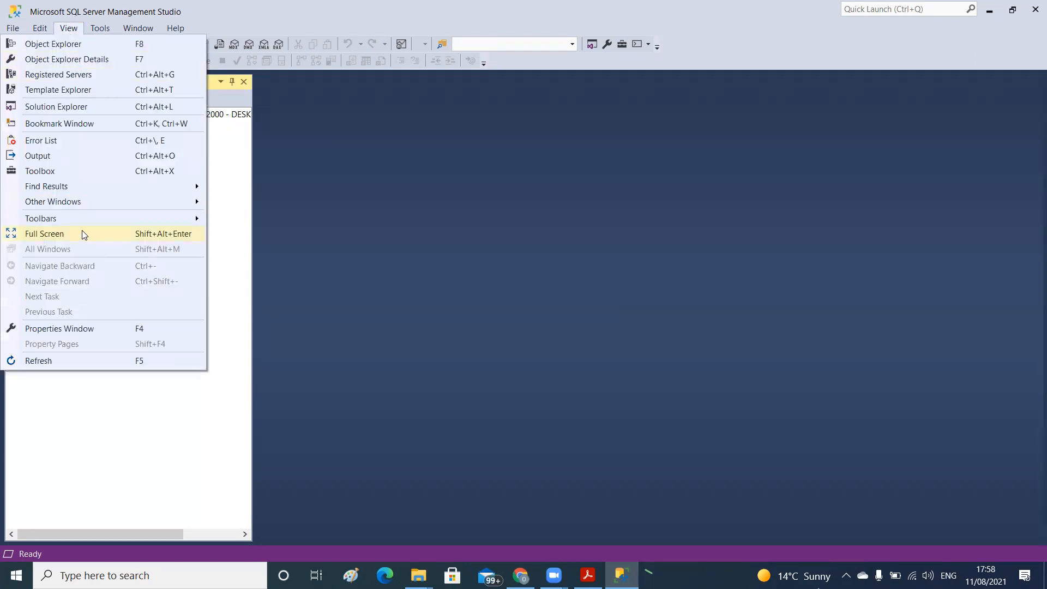
mouse_move(144, 205)
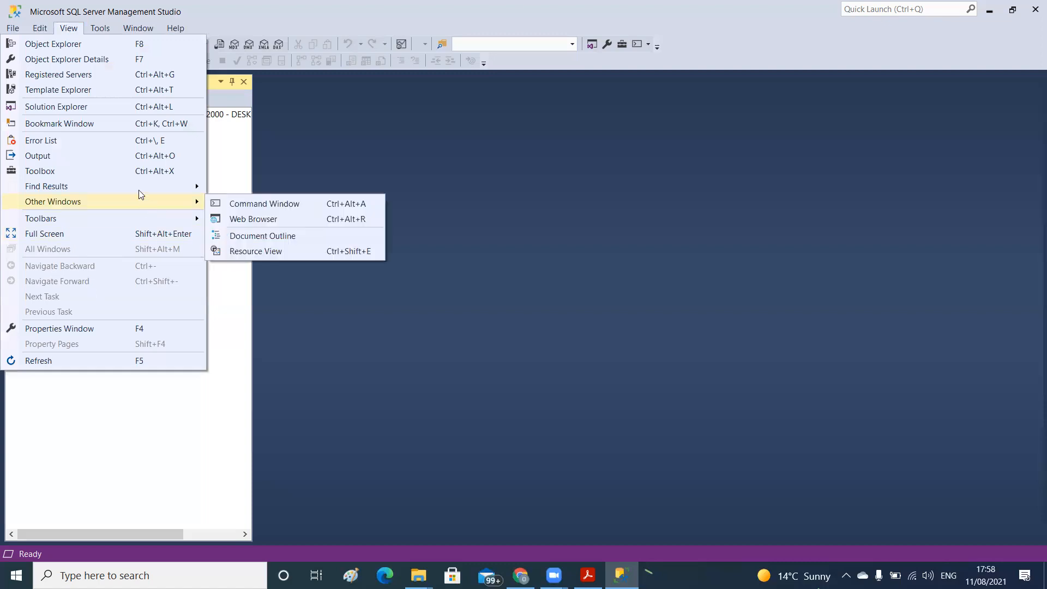
left_click(407, 320)
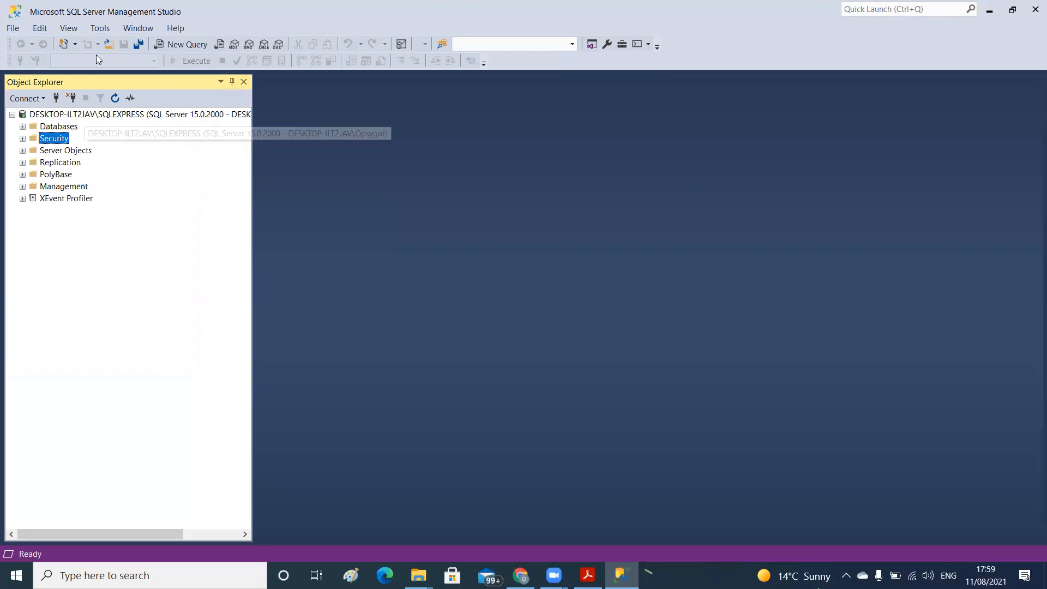
left_click(70, 29)
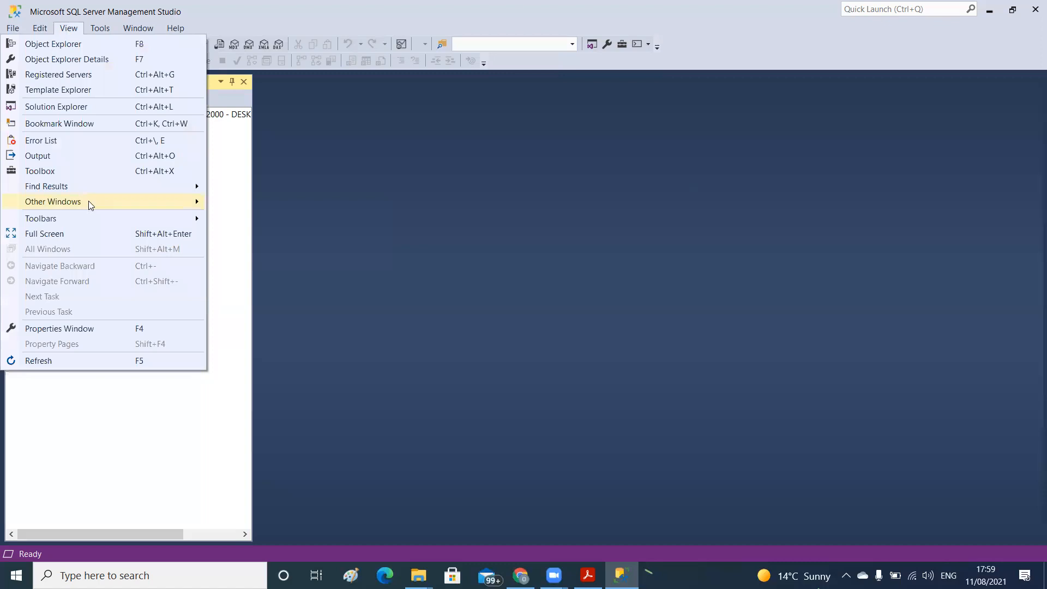
mouse_move(89, 200)
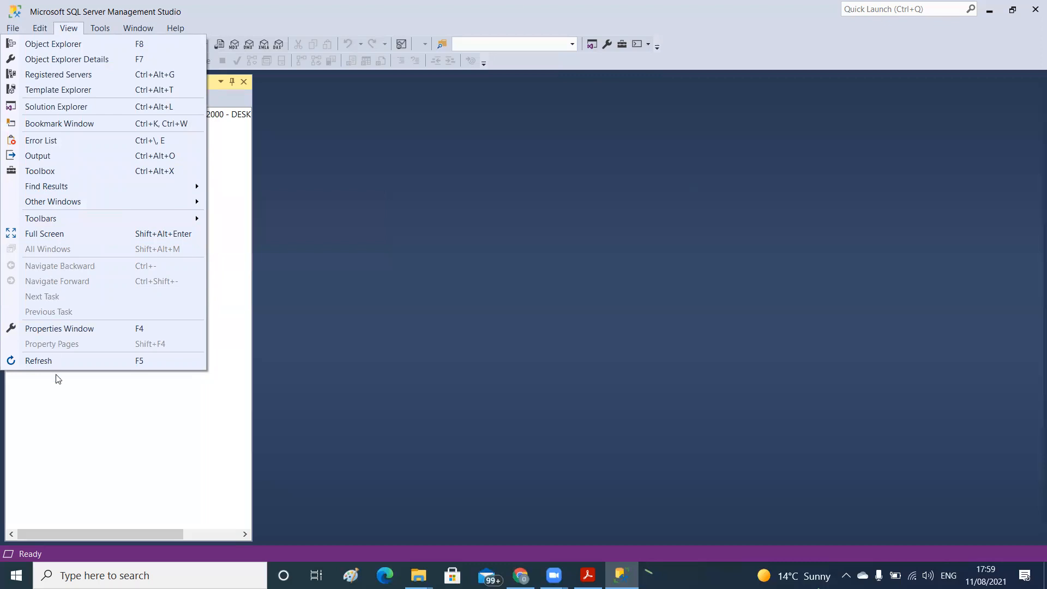
left_click(69, 412)
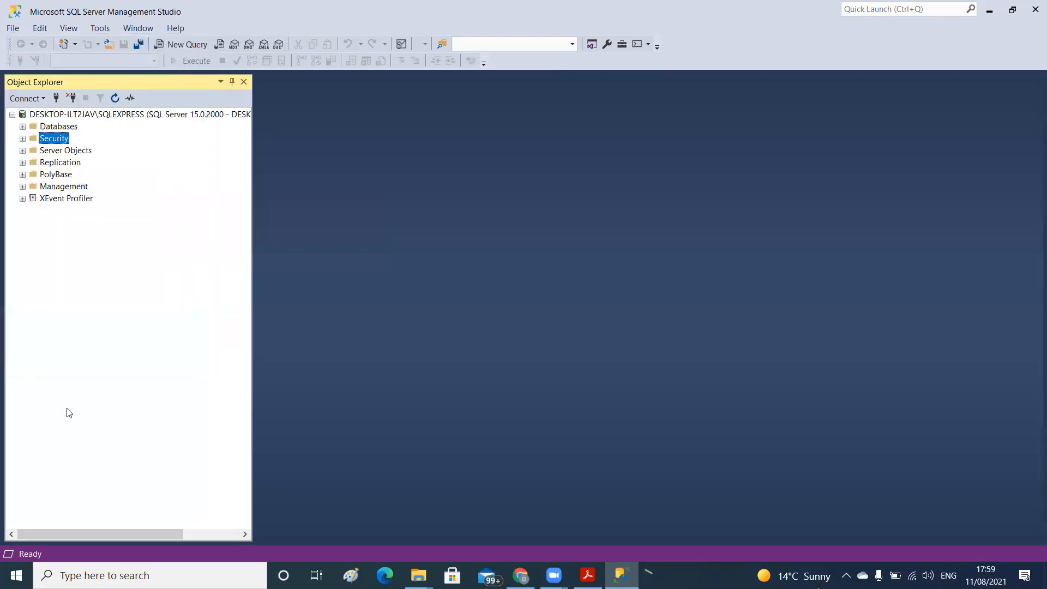
Expand the Databases folder and start creating a new database in it
left_click(23, 127)
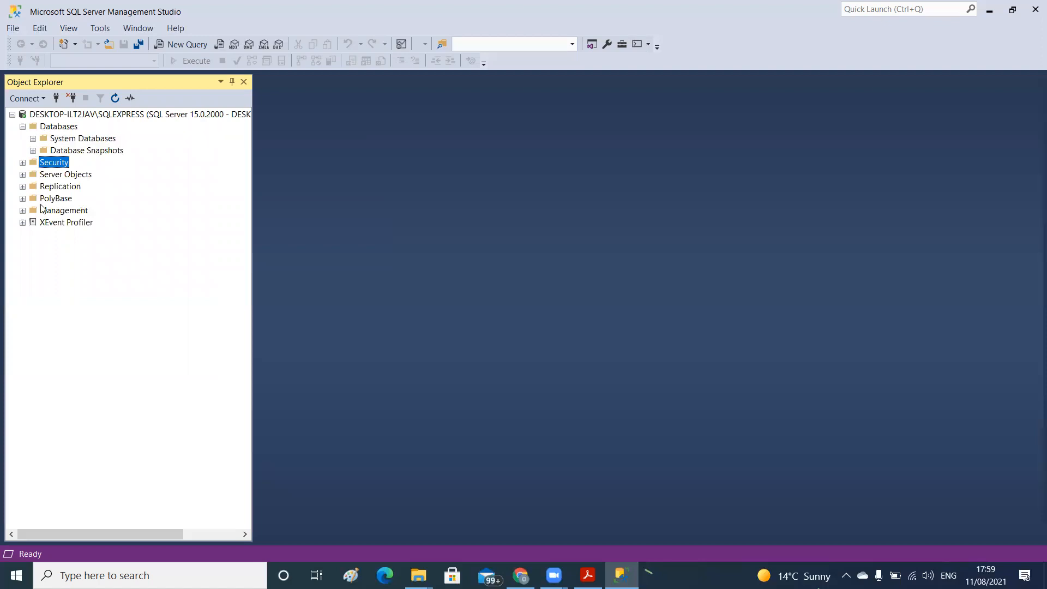
right_click(55, 130)
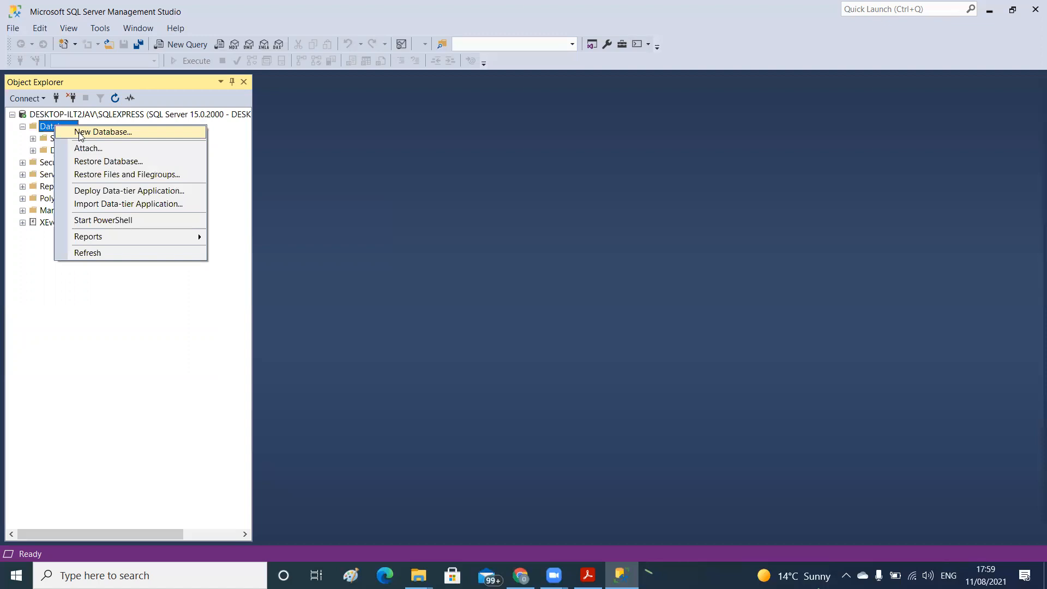
left_click(79, 133)
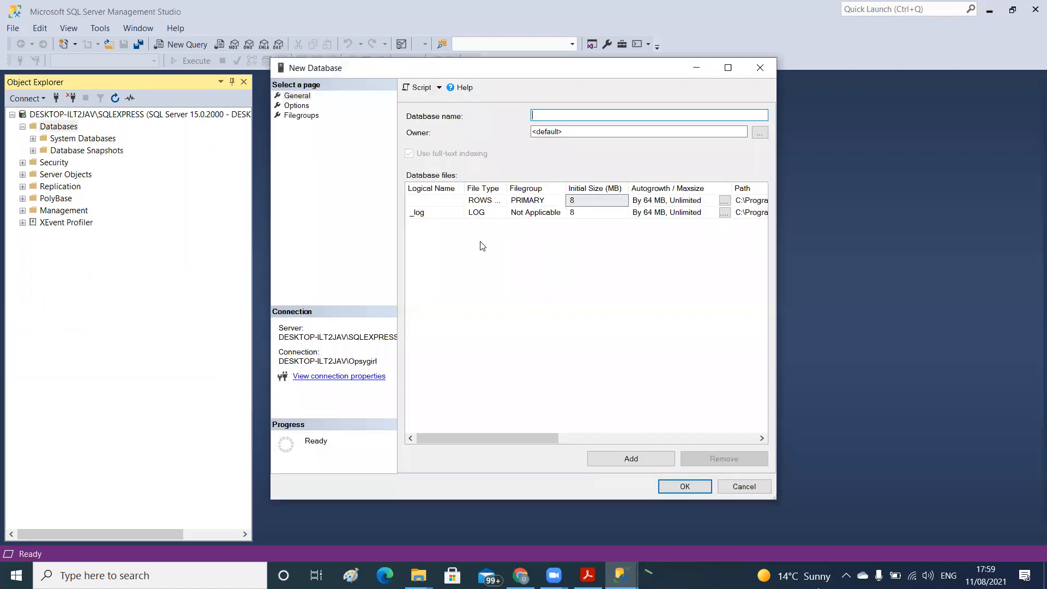
Enter TestDB Training as the new database's name
mouse_move(553, 575)
type("TestDB")
type("Trd")
key("BackSpace")
type("aining")
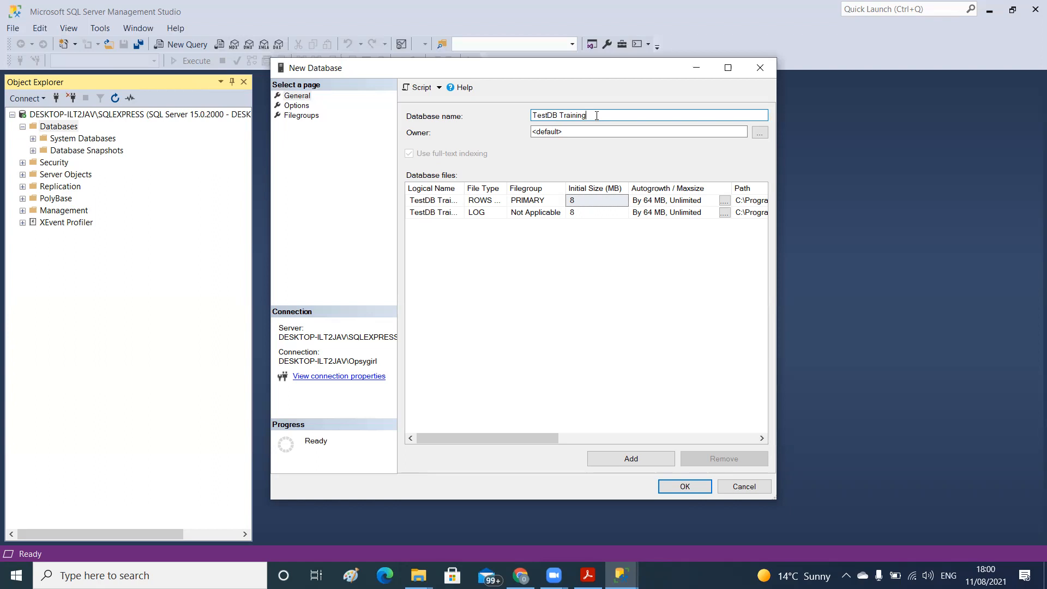
Change the new database's name to Test_Database
left_click(561, 116)
key("BackSpace")
type("-")
key("BackSpace")
type("_")
key("BackSpace")
key("BackSpace")
key("BackSpace")
key("BackSpace")
key("BackSpace")
key("BackSpace")
key("BackSpace")
key("BackSpace")
key("BackSpace")
key("BackSpace")
key("BackSpace")
type("_Database")
Widen the Logical Name column in the database files list and check the file names against the database name
left_click_drag(463, 188, 499, 188)
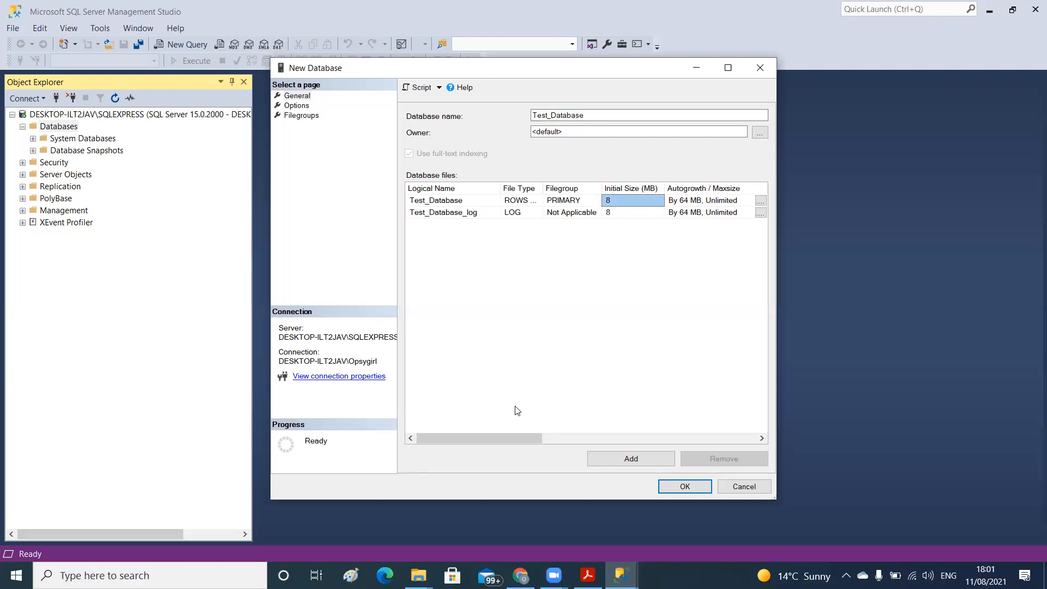
left_click(466, 201)
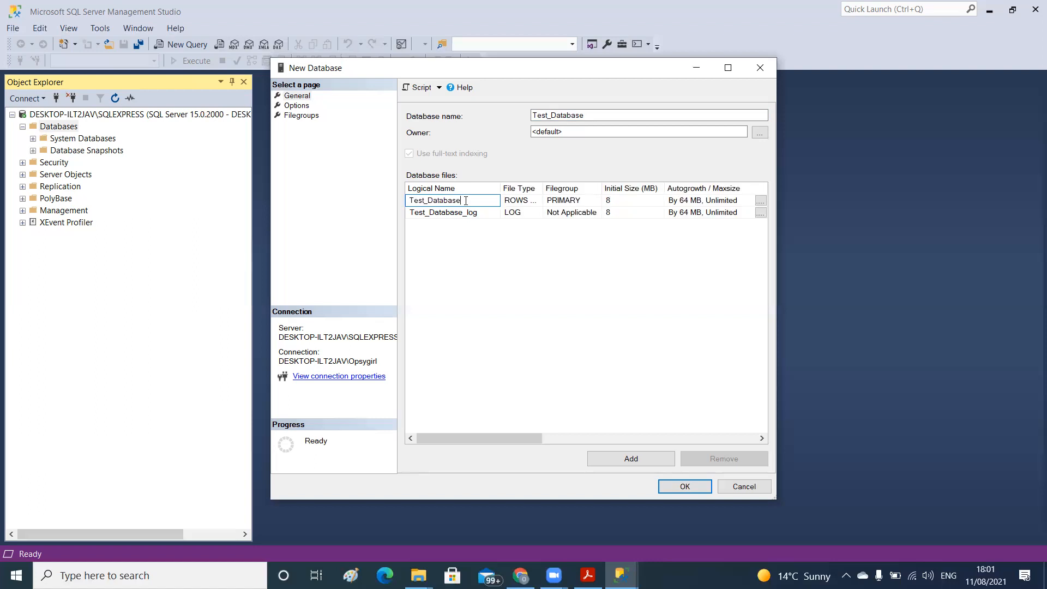
left_click(567, 115)
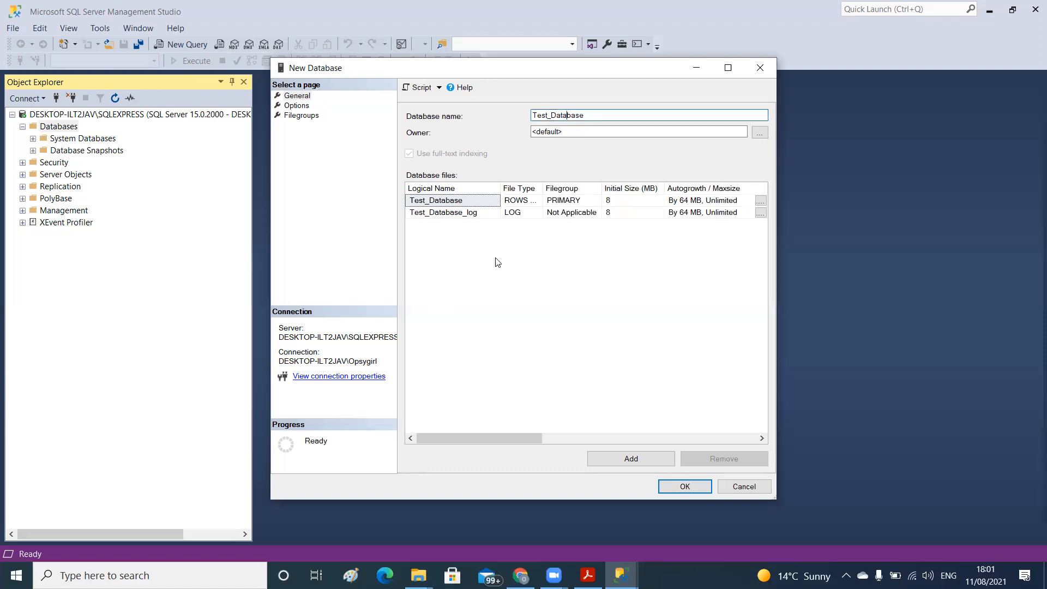
Widen the New Database dialog and its File Type and Path columns to examine the database files' settings and full storage paths
left_click_drag(484, 436, 408, 418)
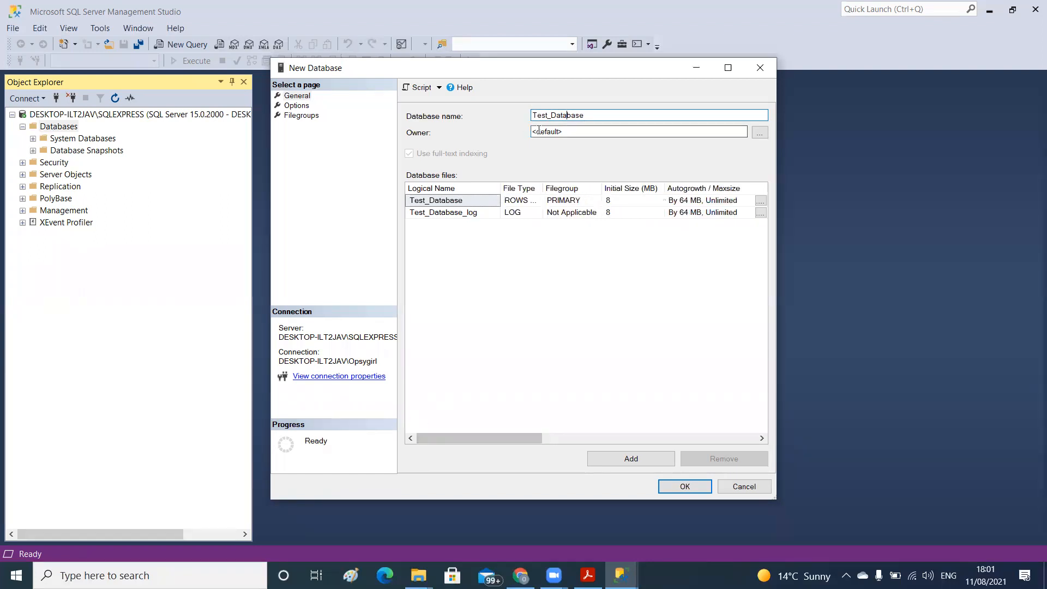
left_click_drag(542, 188, 586, 186)
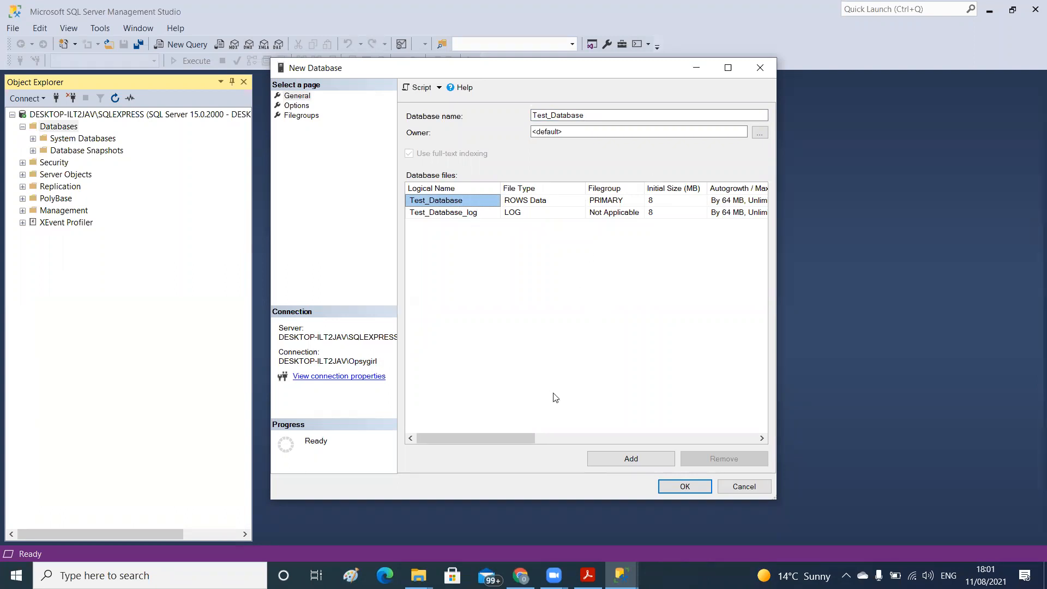
left_click_drag(515, 437, 535, 423)
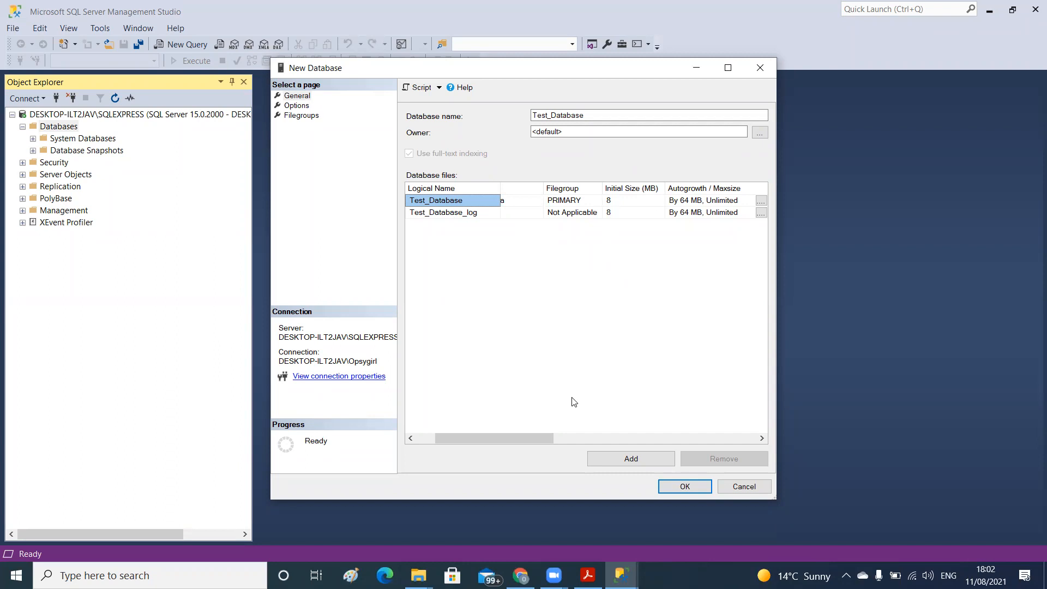
left_click_drag(517, 438, 631, 426)
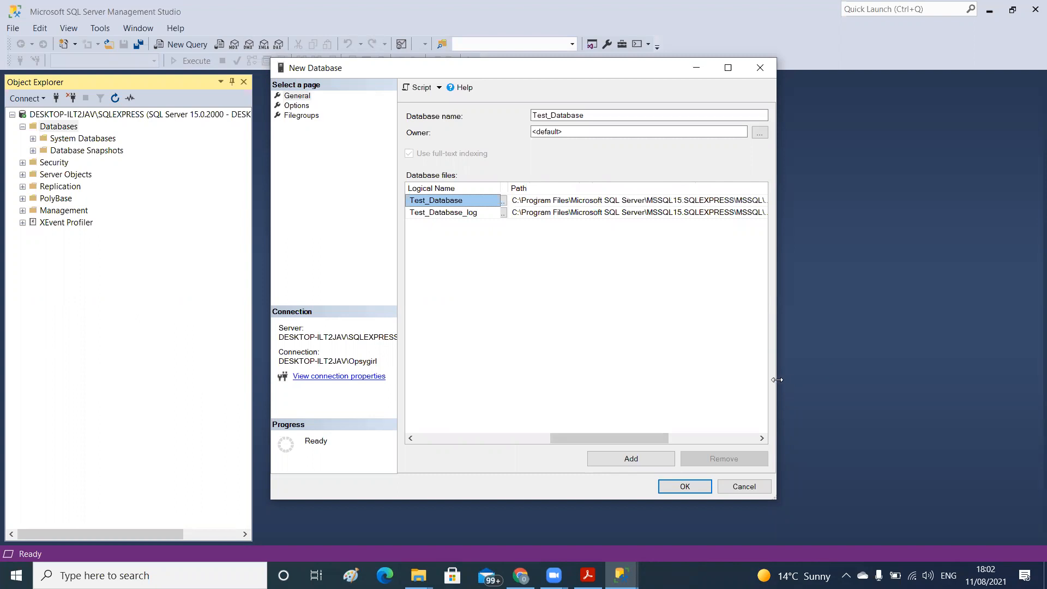
left_click_drag(777, 379, 948, 370)
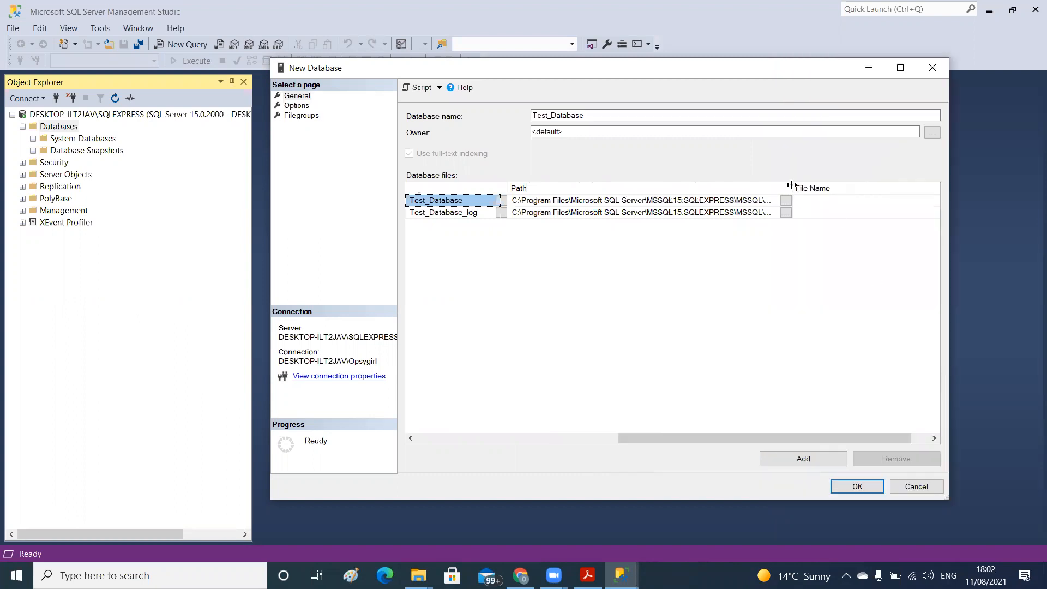
left_click_drag(793, 186, 842, 185)
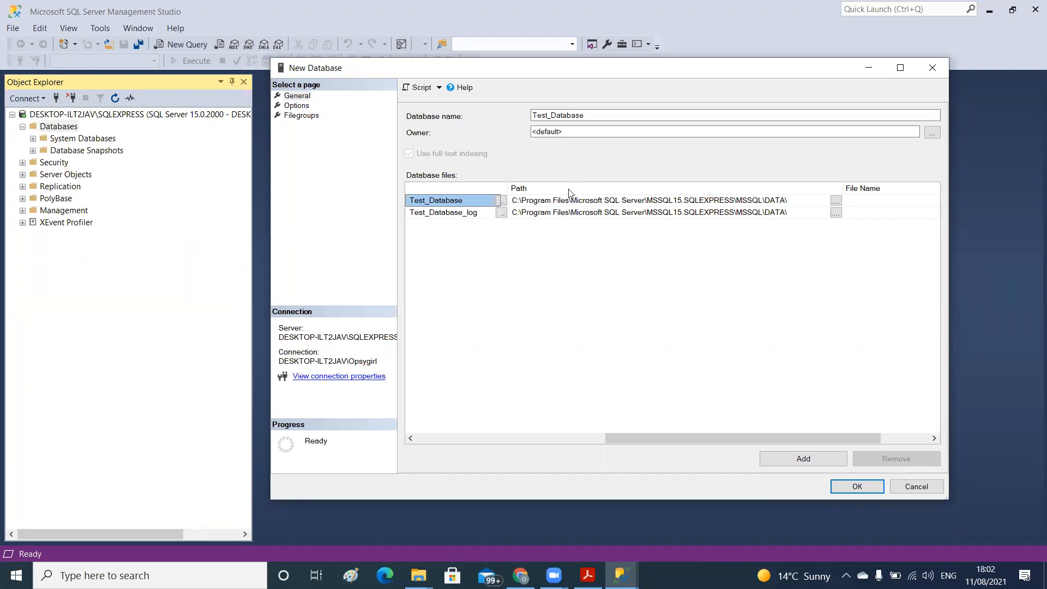
Open the folder picker for the Test_Database data file's path and browse the folders on the C: drive
left_click(836, 201)
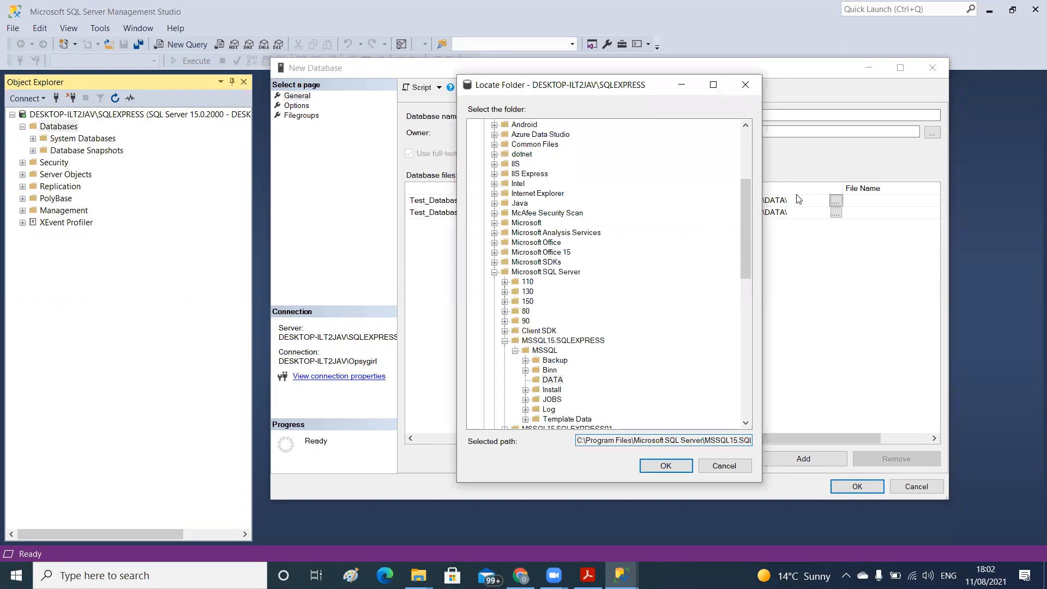
left_click(744, 87)
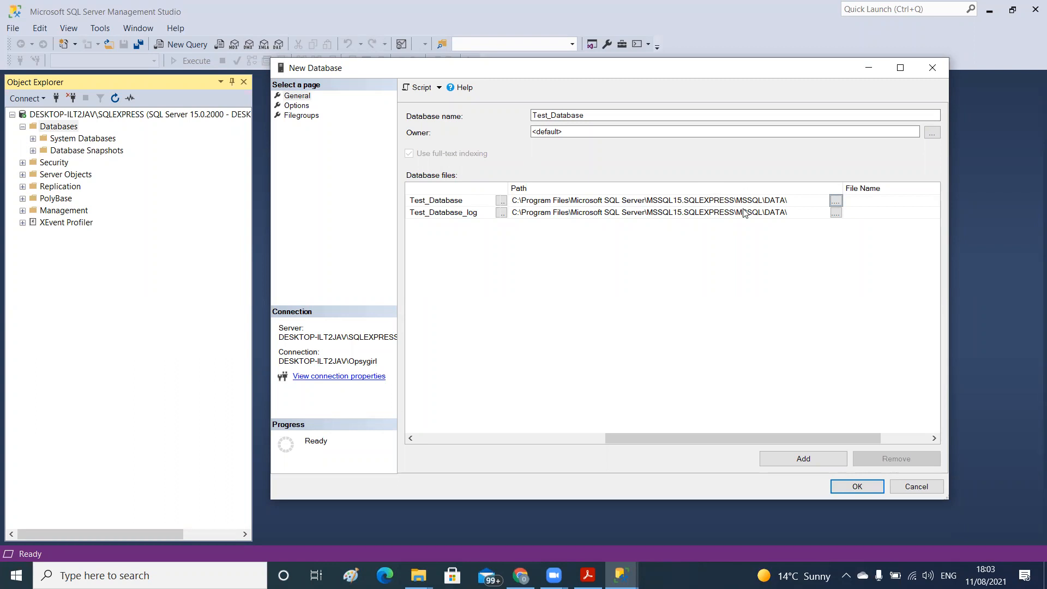
left_click(834, 200)
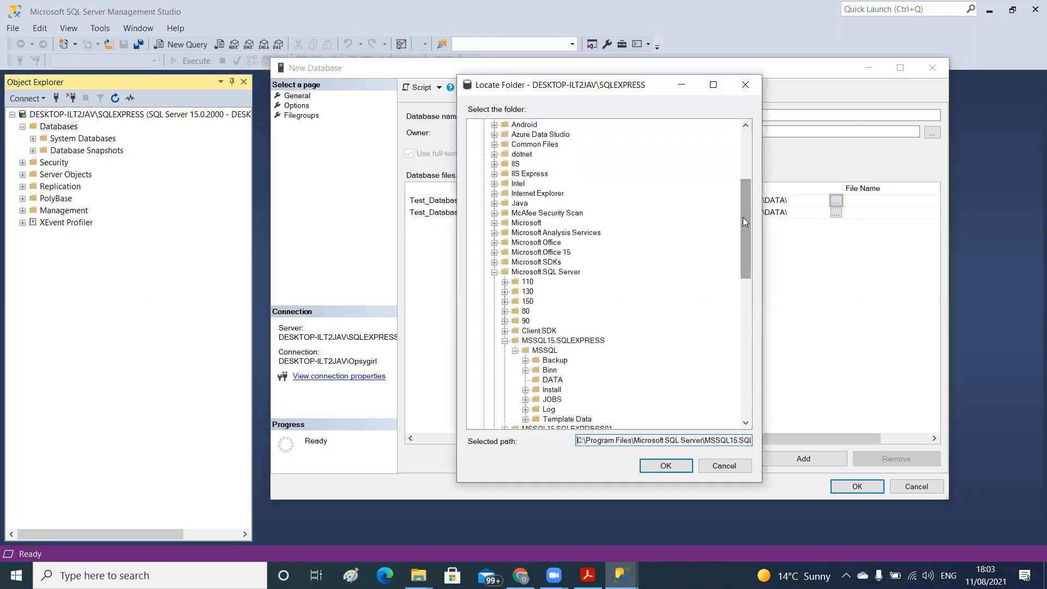
left_click_drag(742, 222, 766, 360)
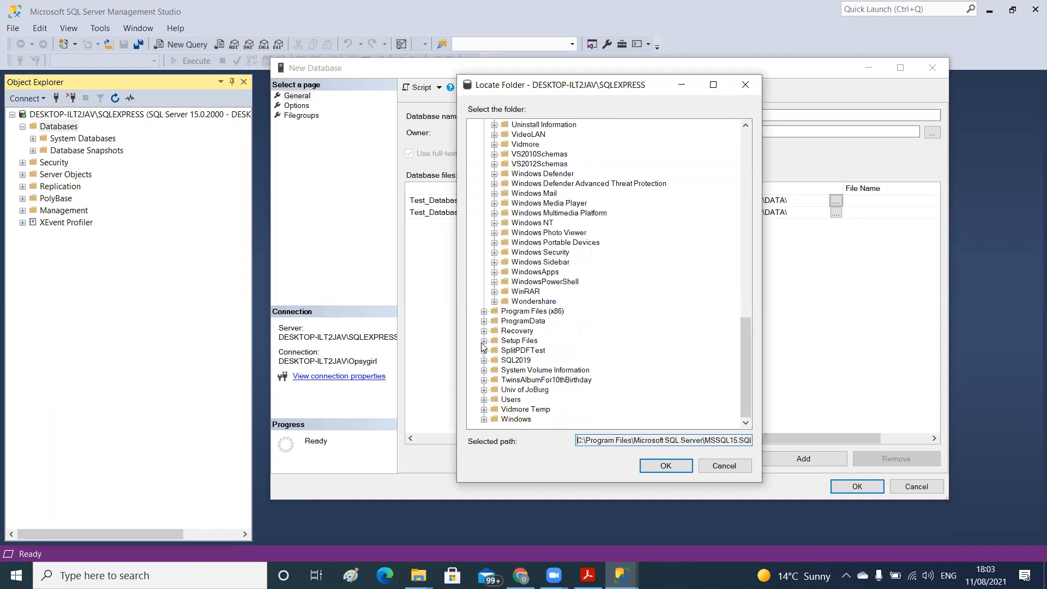
left_click(483, 341)
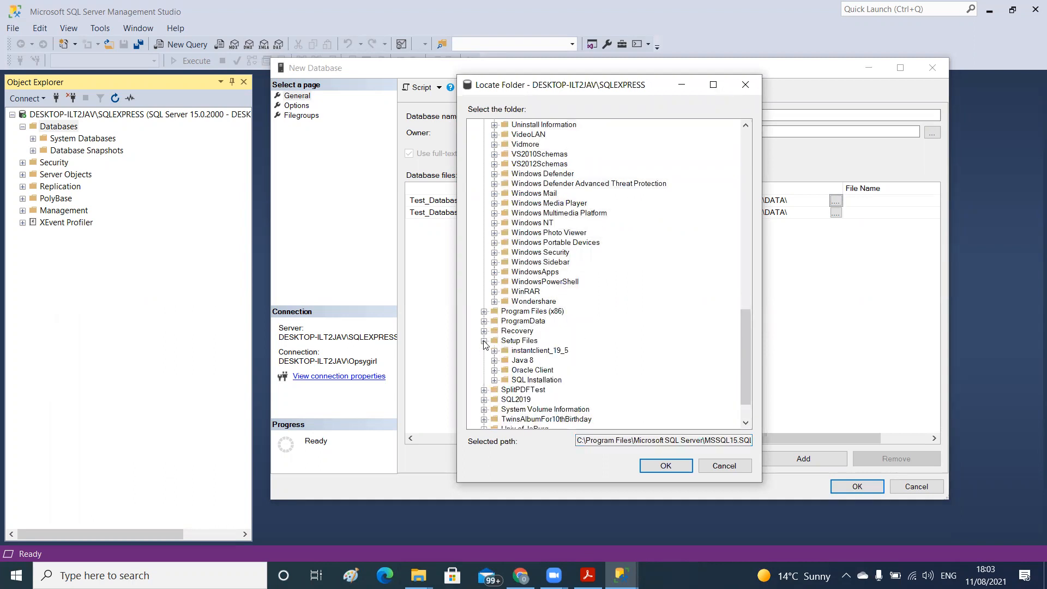
left_click(483, 341)
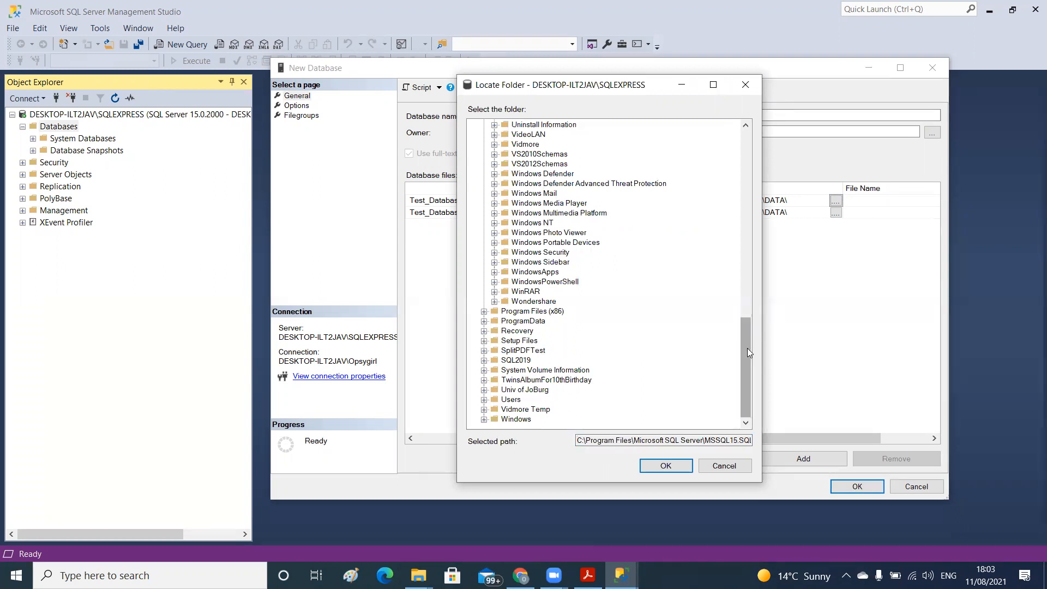
left_click_drag(745, 335, 734, 117)
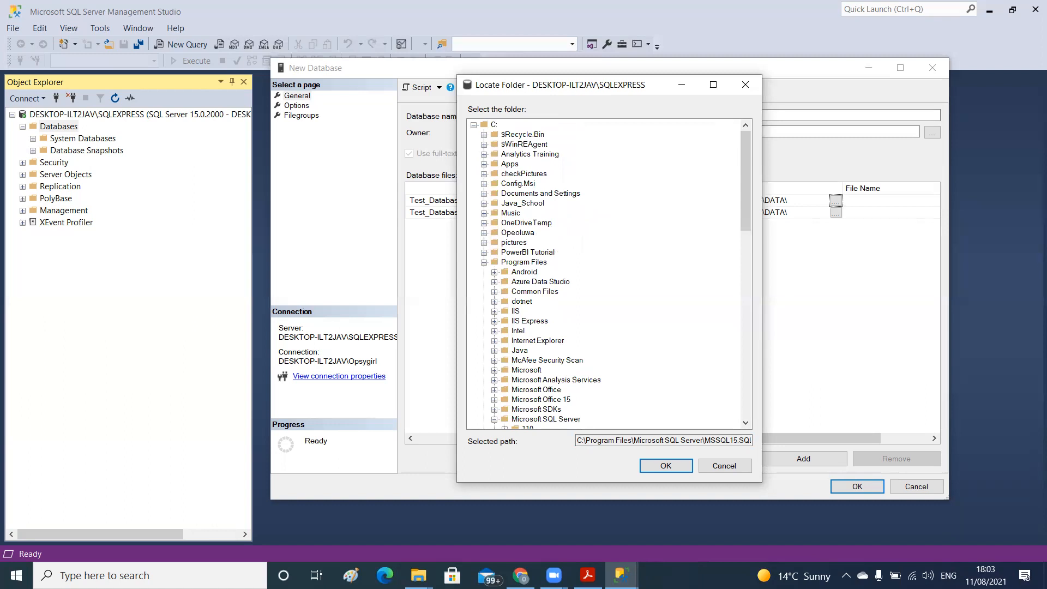
Switch to File Explorer and open the root of Local Disk (C:)
left_click(418, 575)
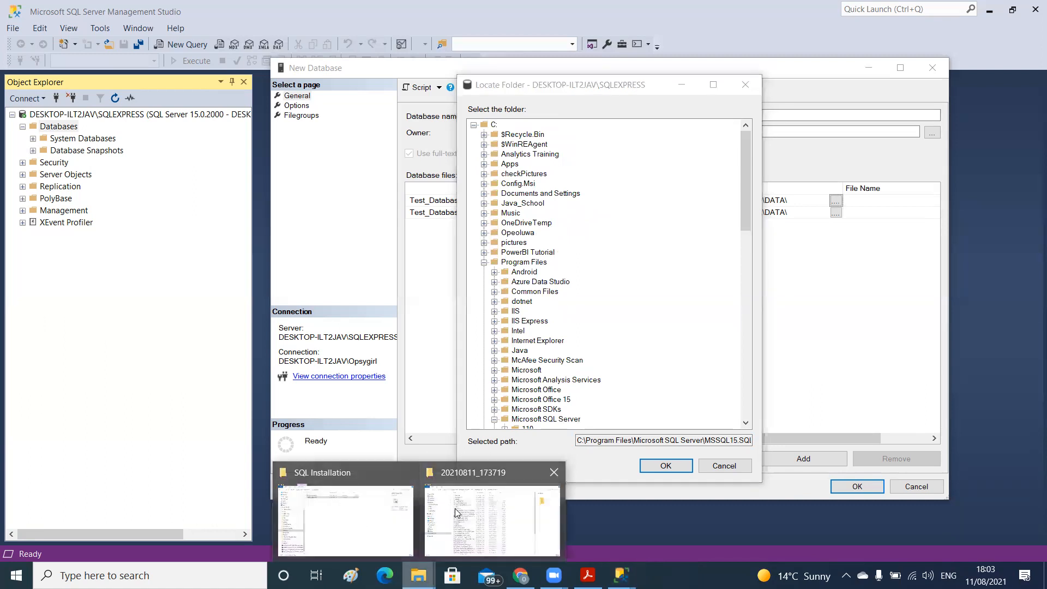
left_click(457, 512)
left_click(158, 45)
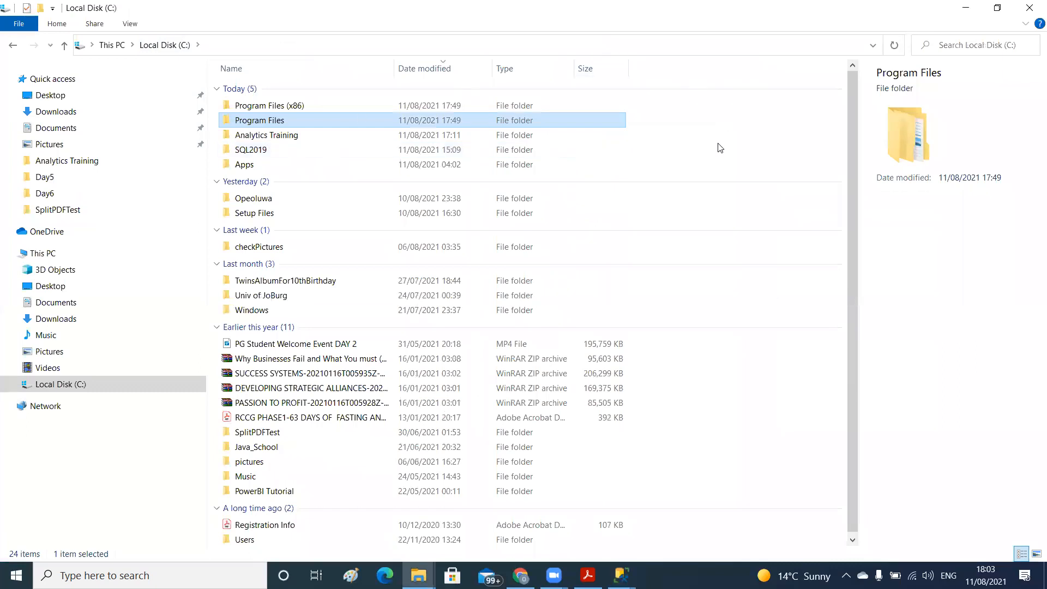
left_click(719, 147)
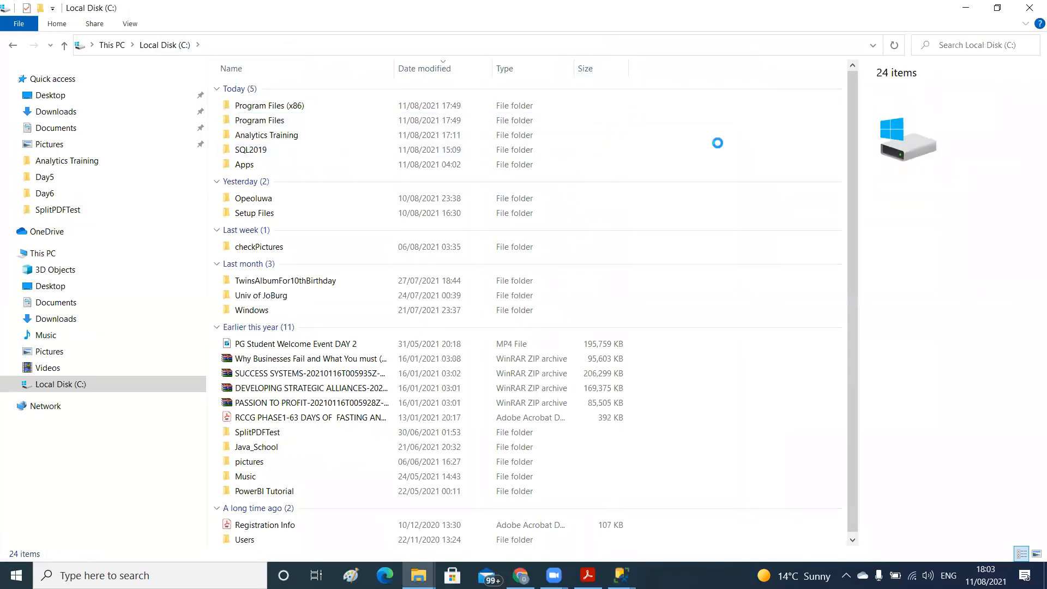
Create a new folder named DatabaseFiles in the root of the C: drive
right_click(717, 143)
mouse_move(629, 293)
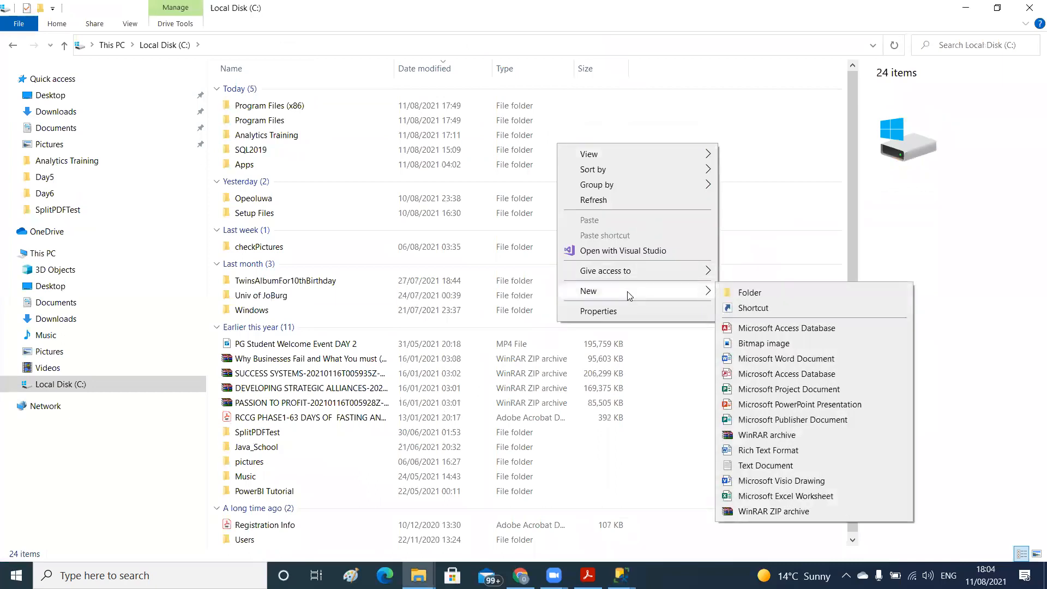
left_click(755, 293)
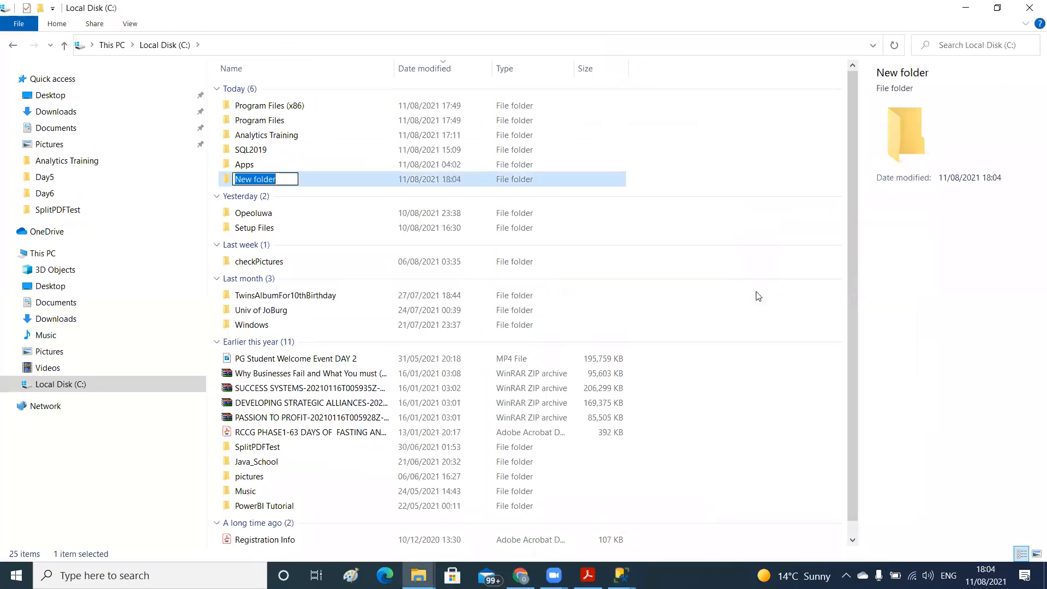
type("DatabaseFiles")
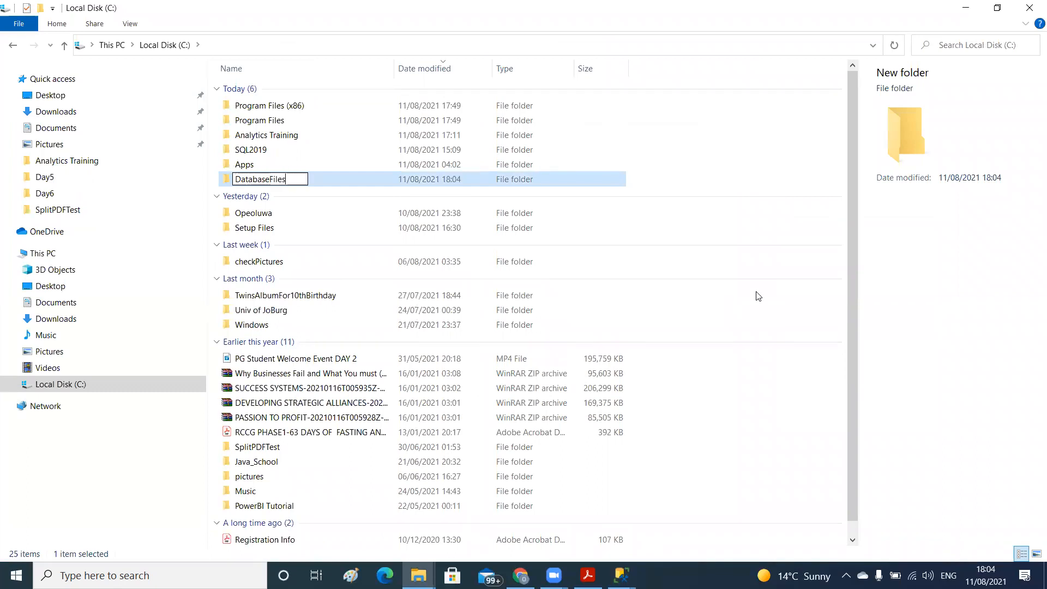
key("Return")
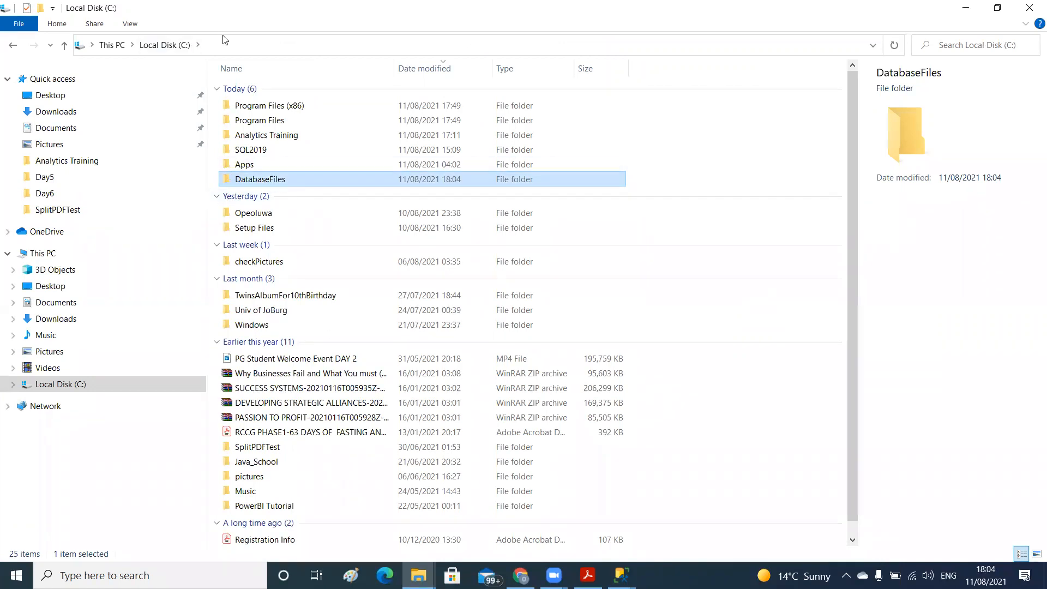
Return to the folder picker in SQL Server Management Studio, look for the new folder under C: and dismiss the outdated picker
mouse_move(621, 575)
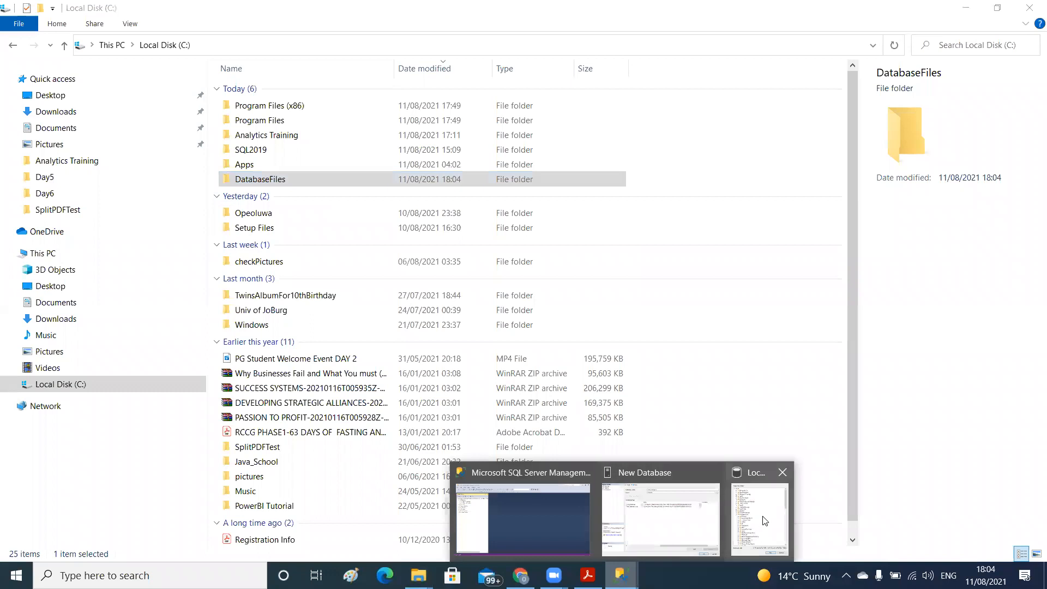
left_click(760, 512)
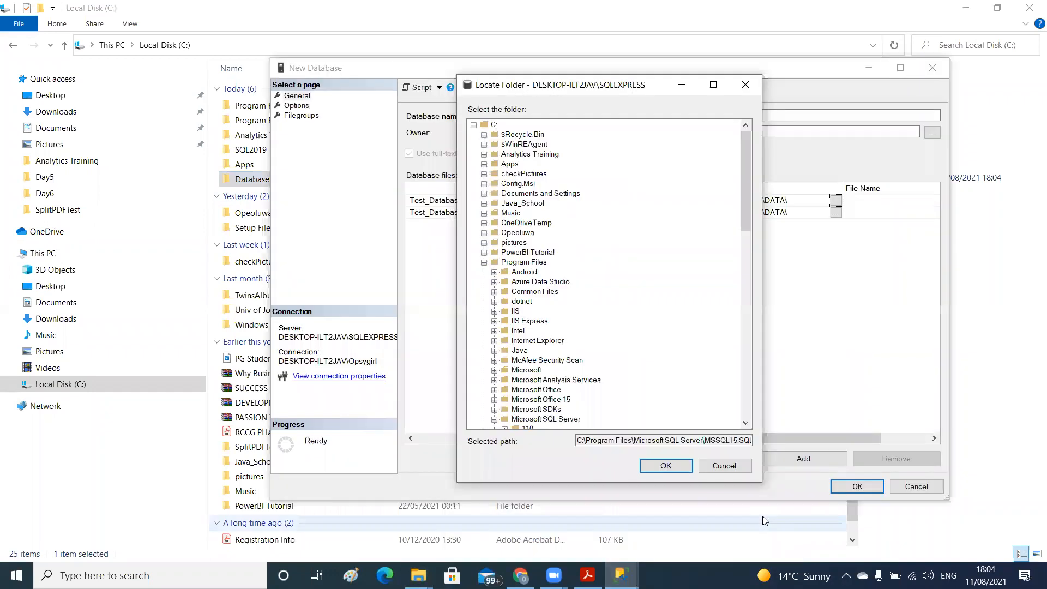
left_click(473, 125)
left_click(473, 125)
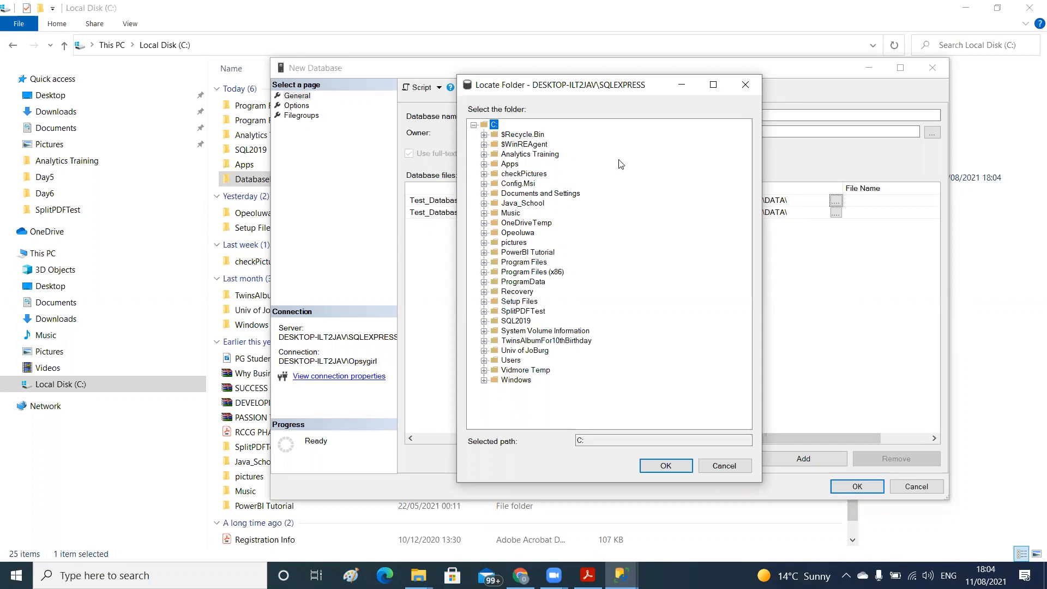
left_click(744, 85)
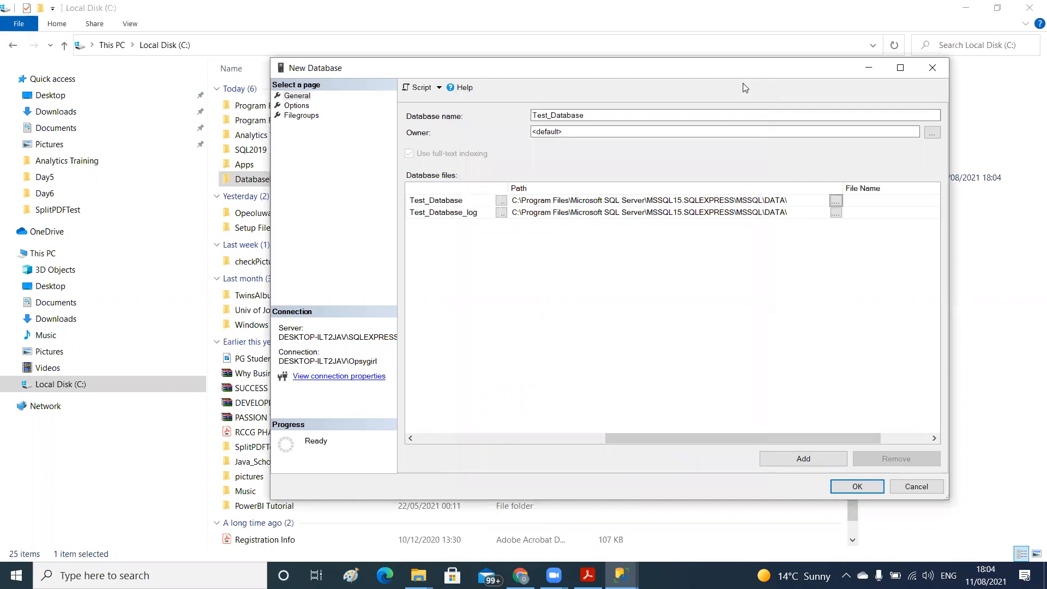
Set the Test_Database data file's path to C:\DatabaseFiles by choosing that folder in the reopened folder picker
left_click(835, 201)
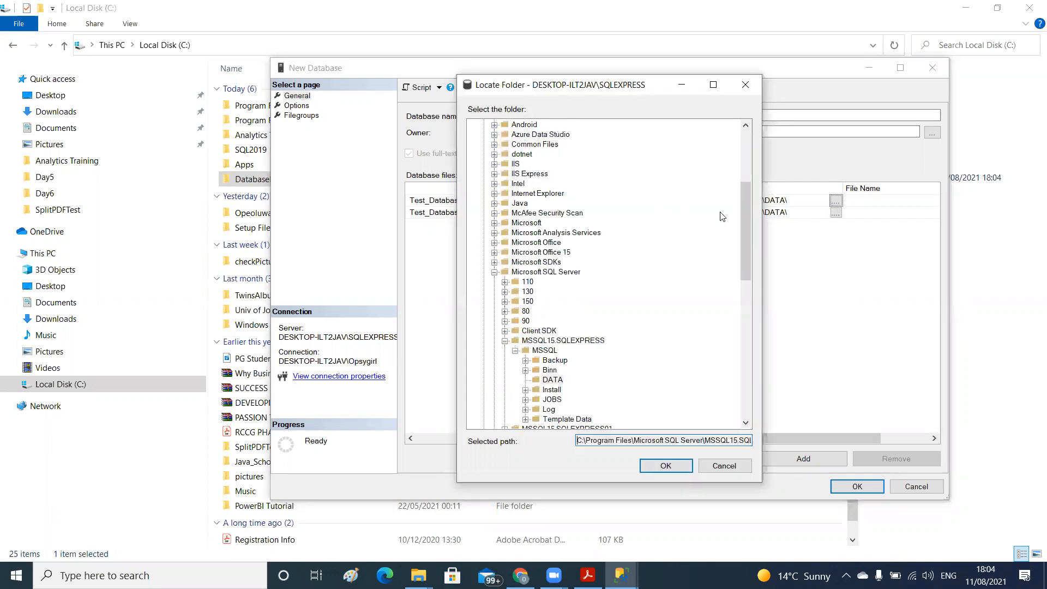
left_click_drag(749, 243, 735, 140)
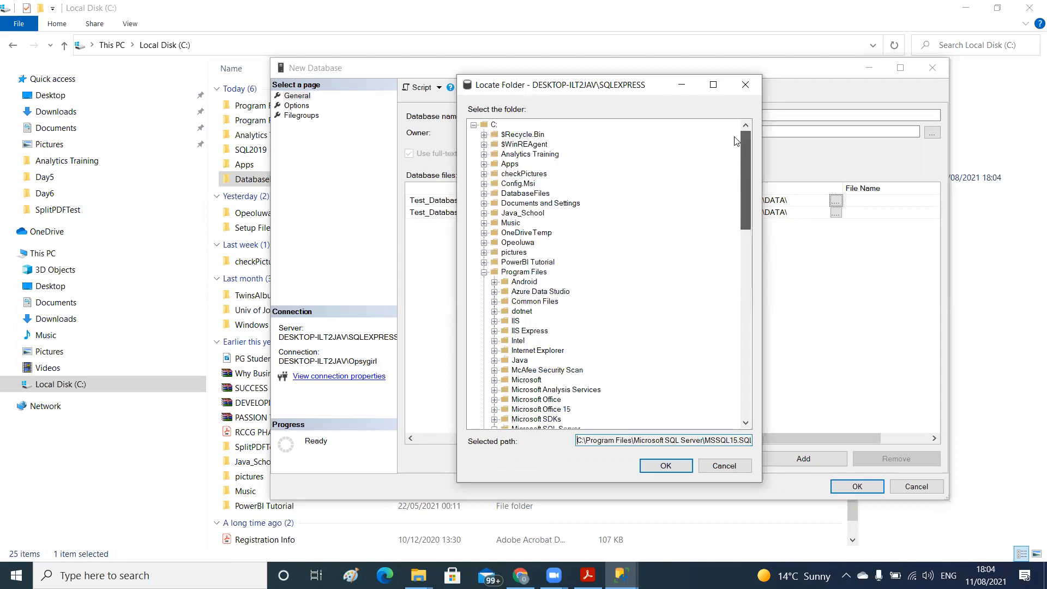
left_click(474, 125)
left_click(473, 125)
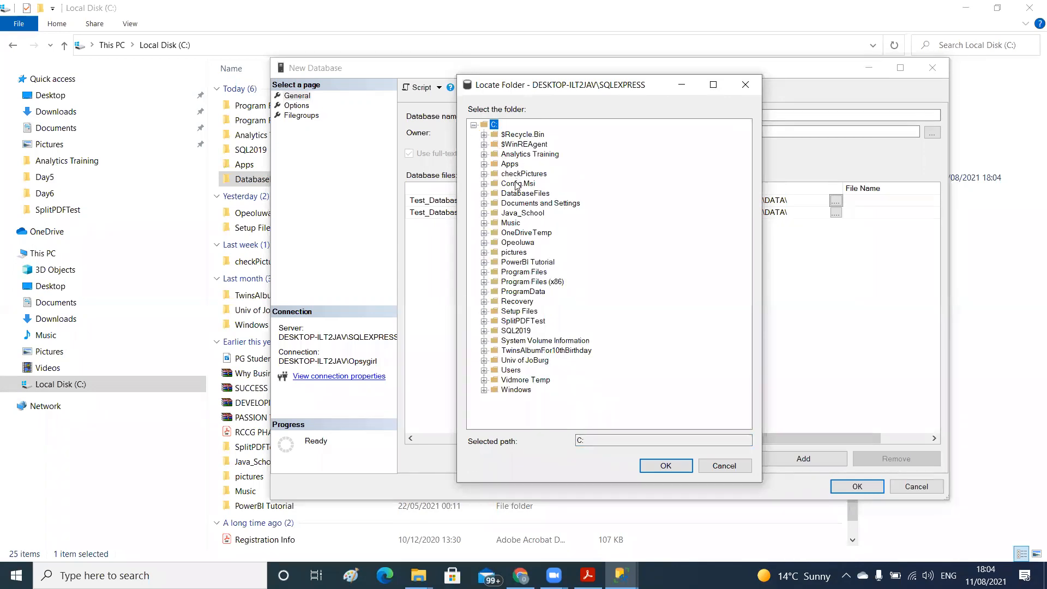
left_click(483, 193)
left_click(520, 194)
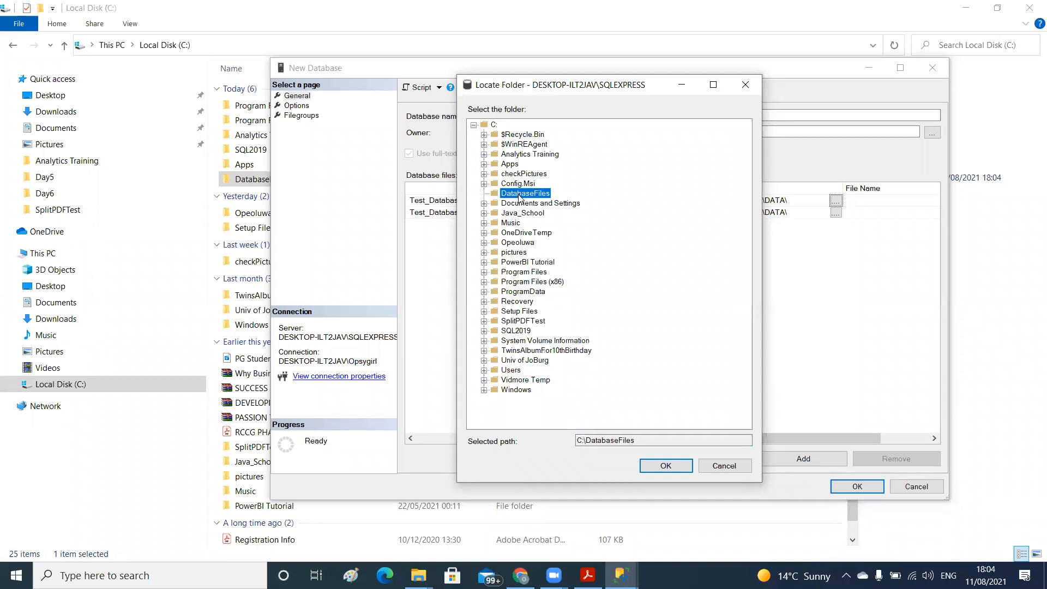
left_click(665, 467)
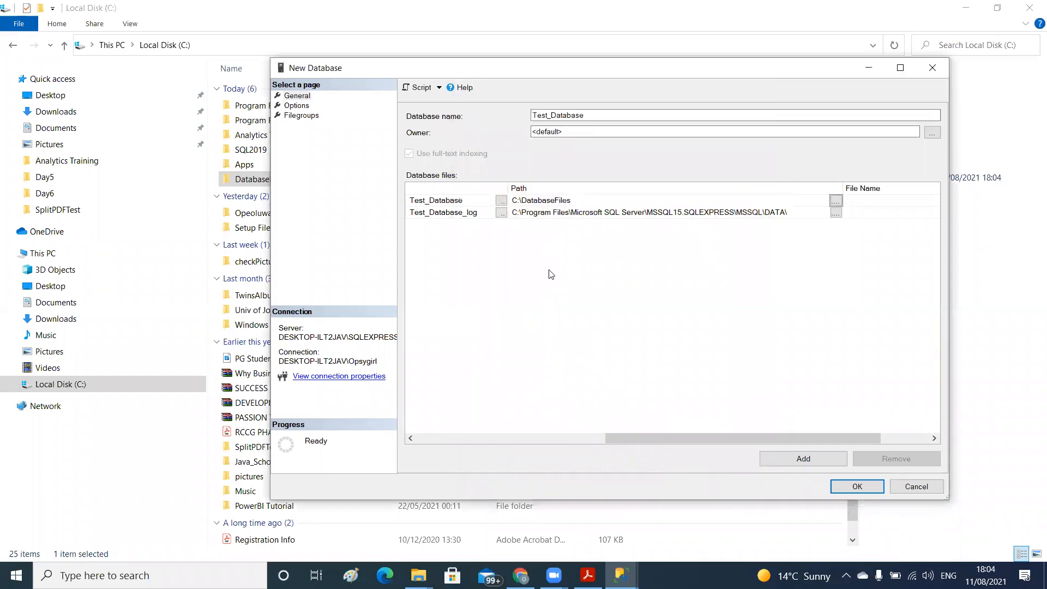
left_click(573, 201)
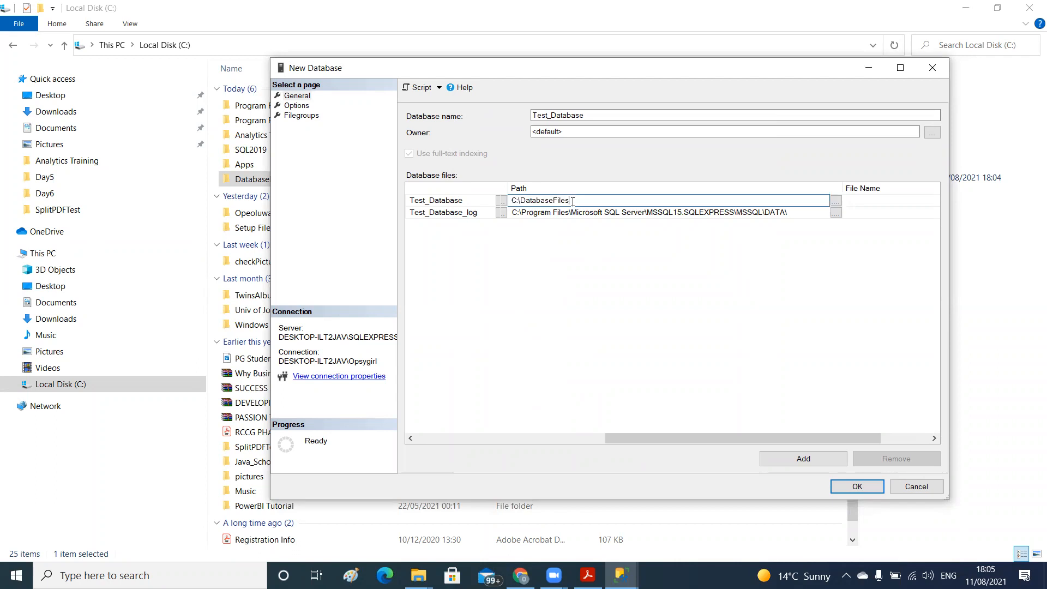
left_click_drag(573, 200, 499, 192)
Set the Test_Database_log file's path to the same C:\DatabaseFiles folder
left_click(548, 212)
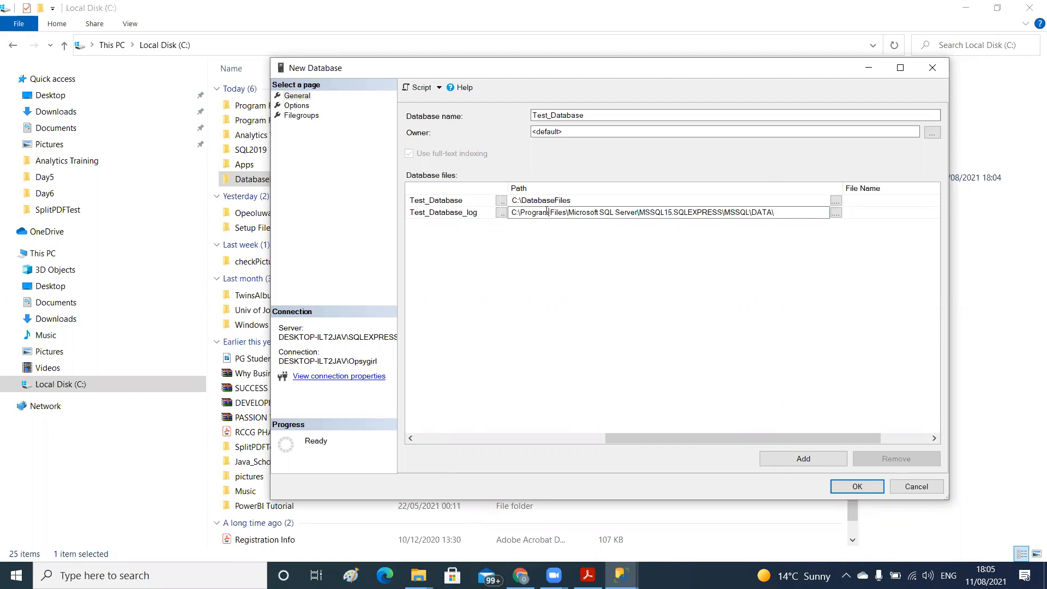
left_click(835, 212)
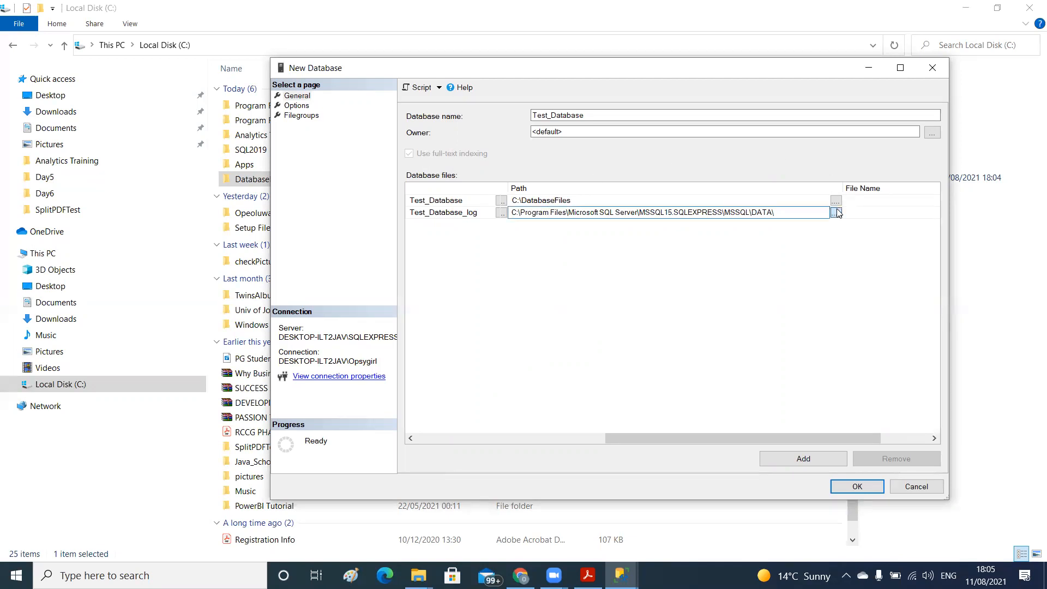
left_click(525, 194)
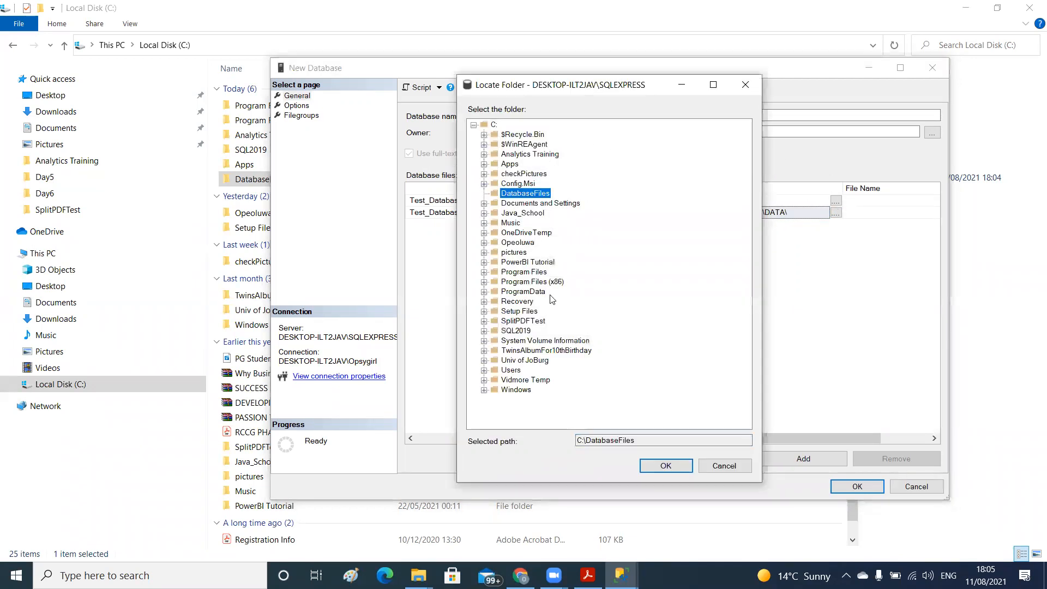
left_click(646, 465)
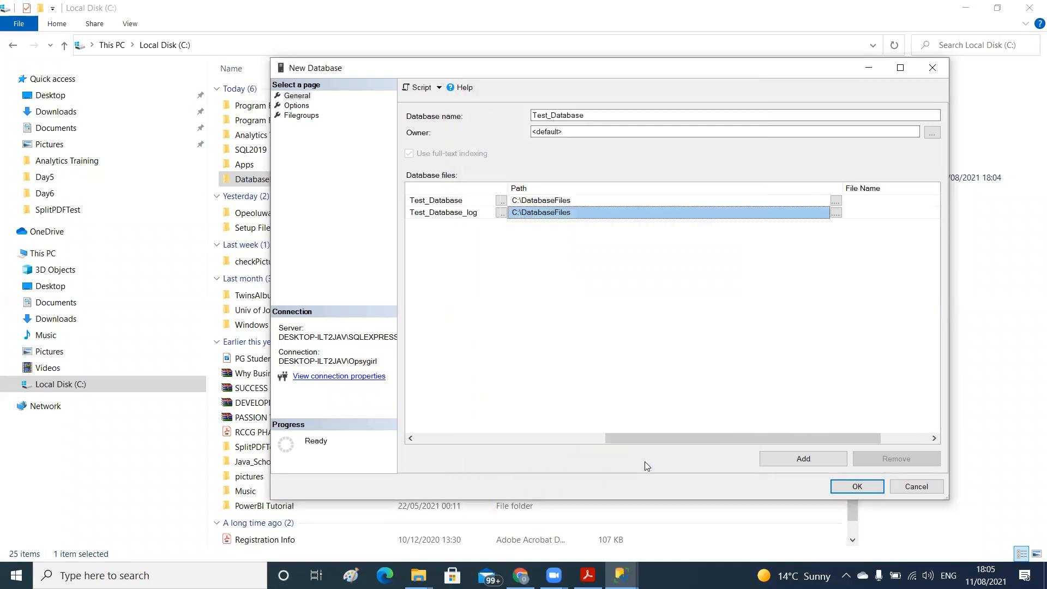
left_click(661, 201)
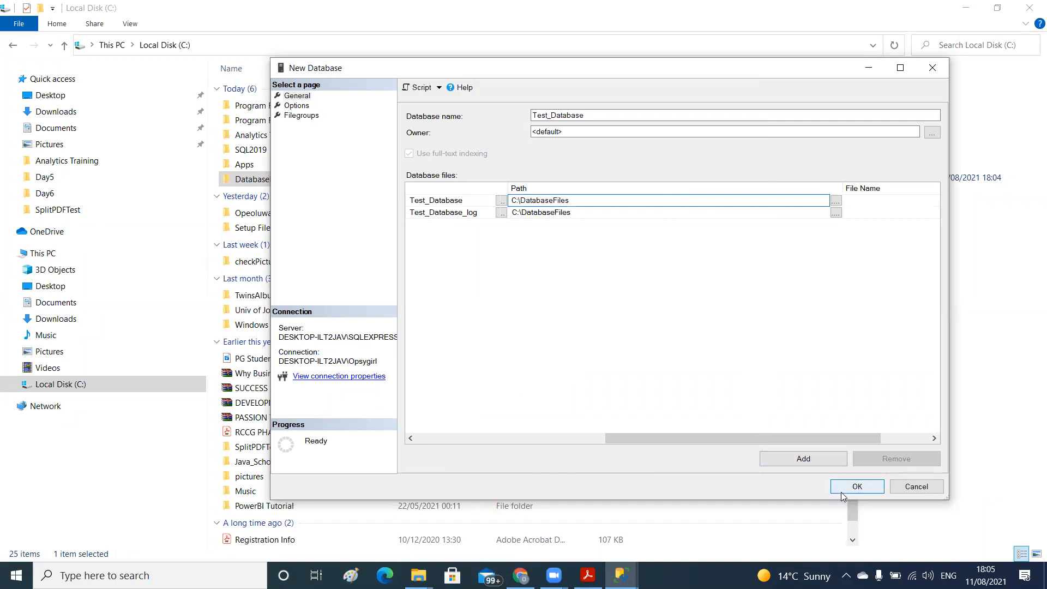
Create Test_Database with the configured file settings and return to the SQL Server Management Studio main window
left_click_drag(801, 436, 423, 393)
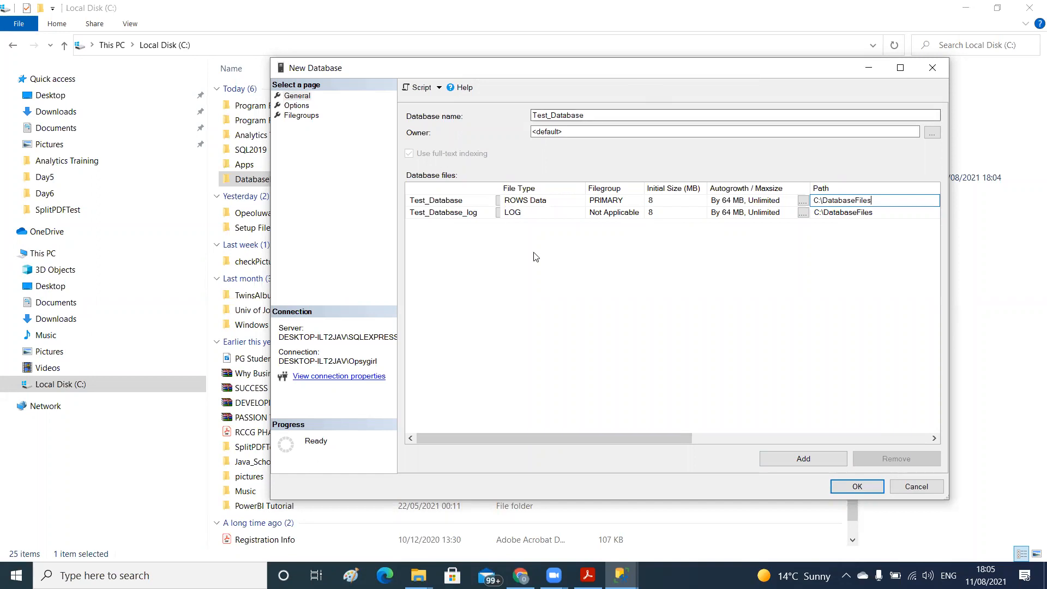
left_click(845, 486)
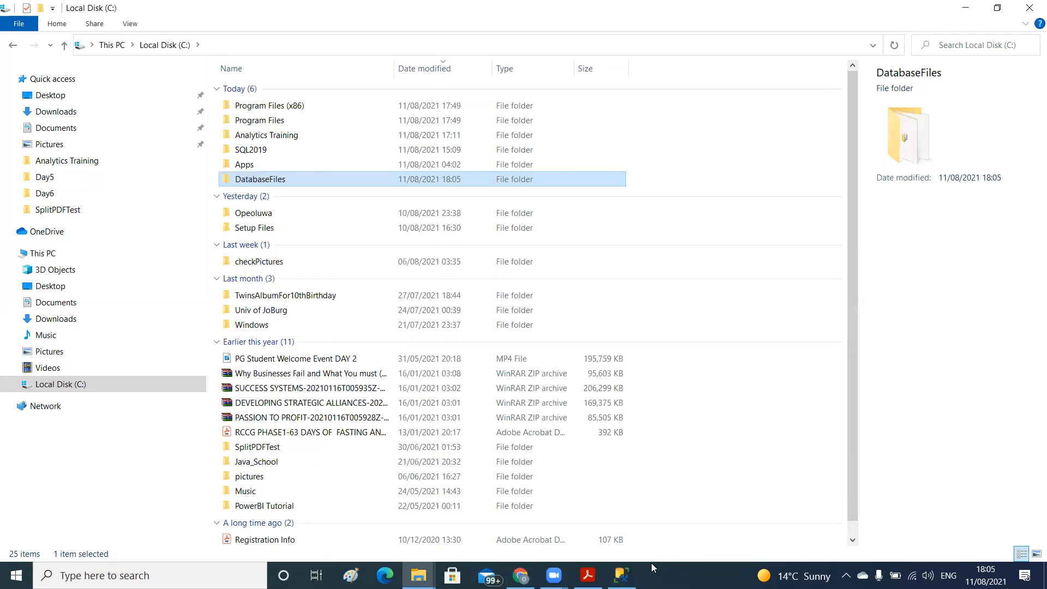
left_click(621, 575)
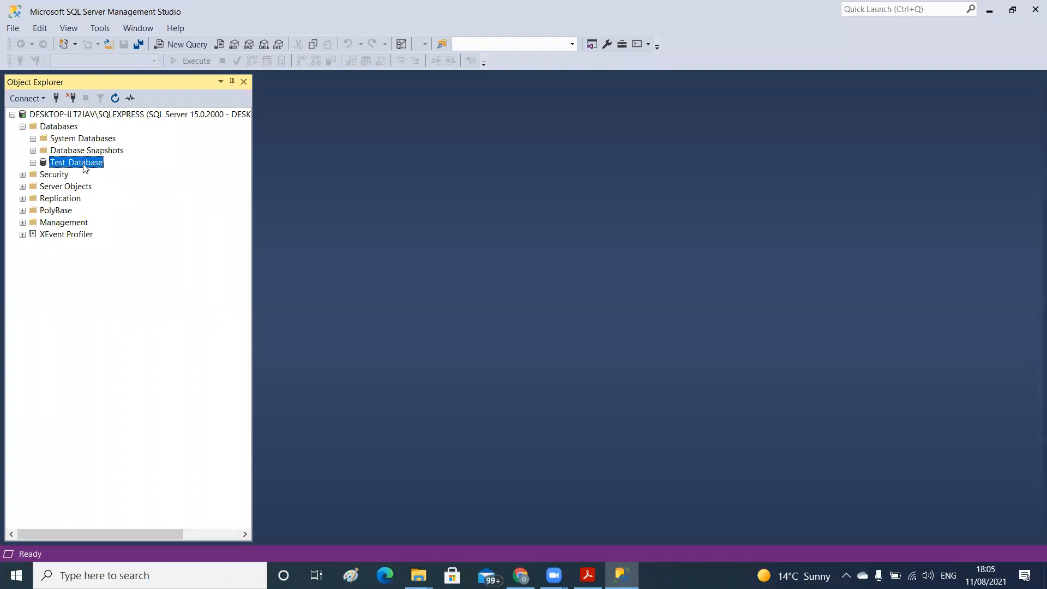
Expand Test_Database and its Tables folder in Object Explorer, and start a new standard table there
left_click(33, 163)
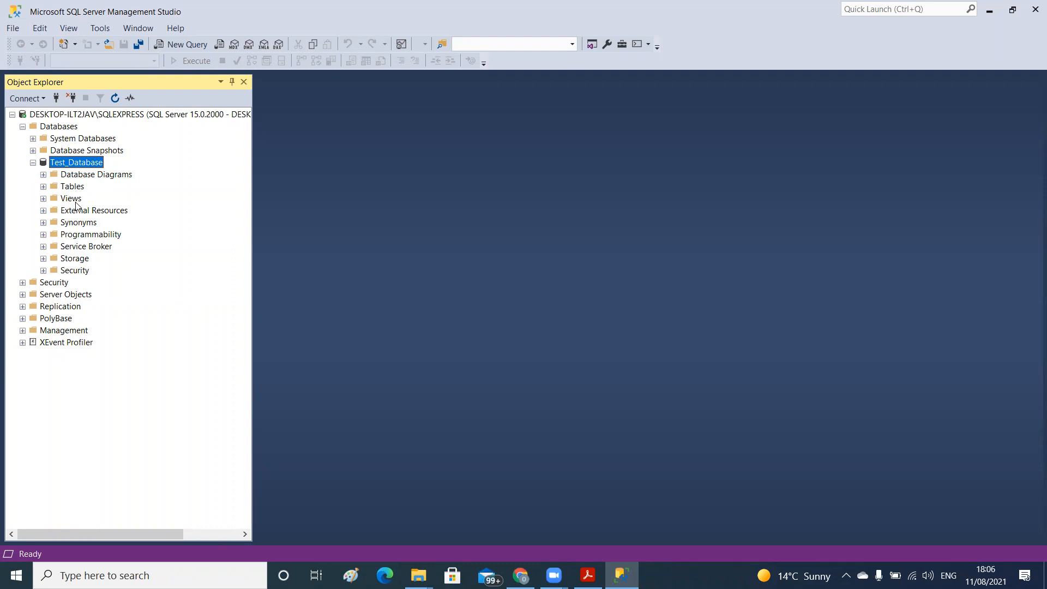
left_click(43, 187)
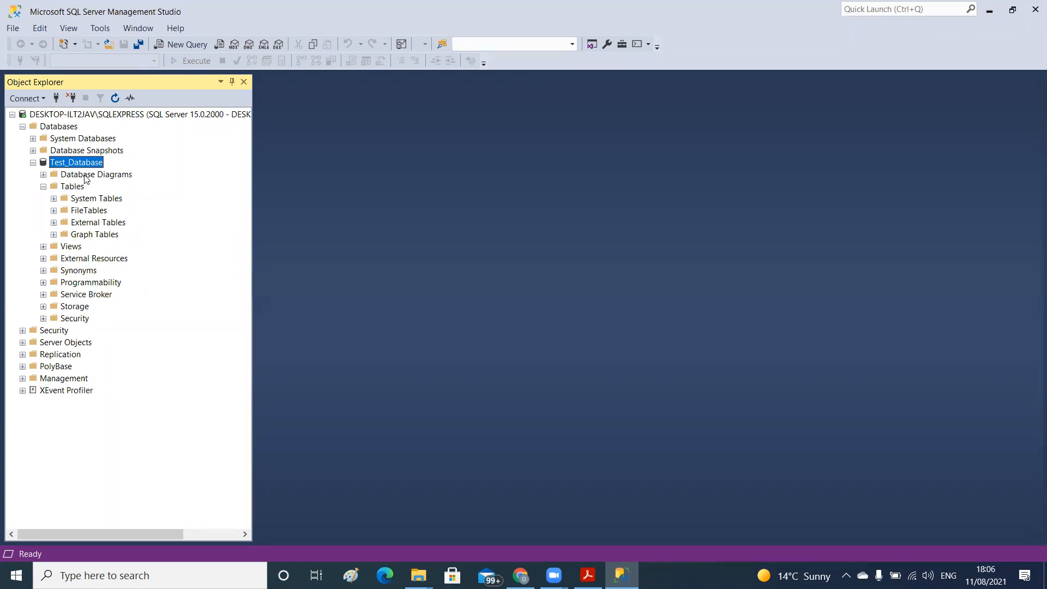
left_click(72, 187)
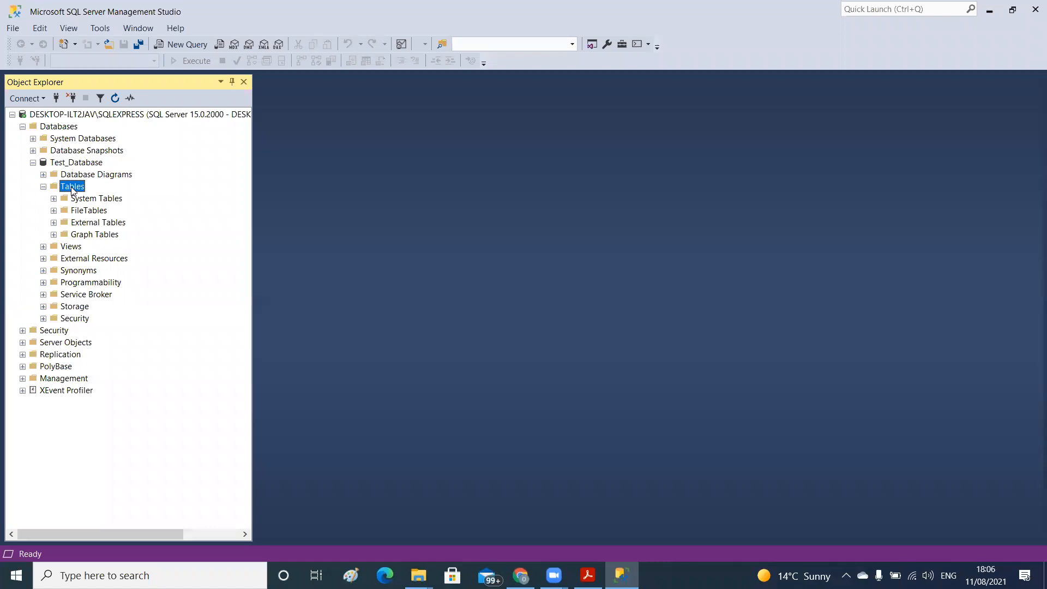
right_click(72, 189)
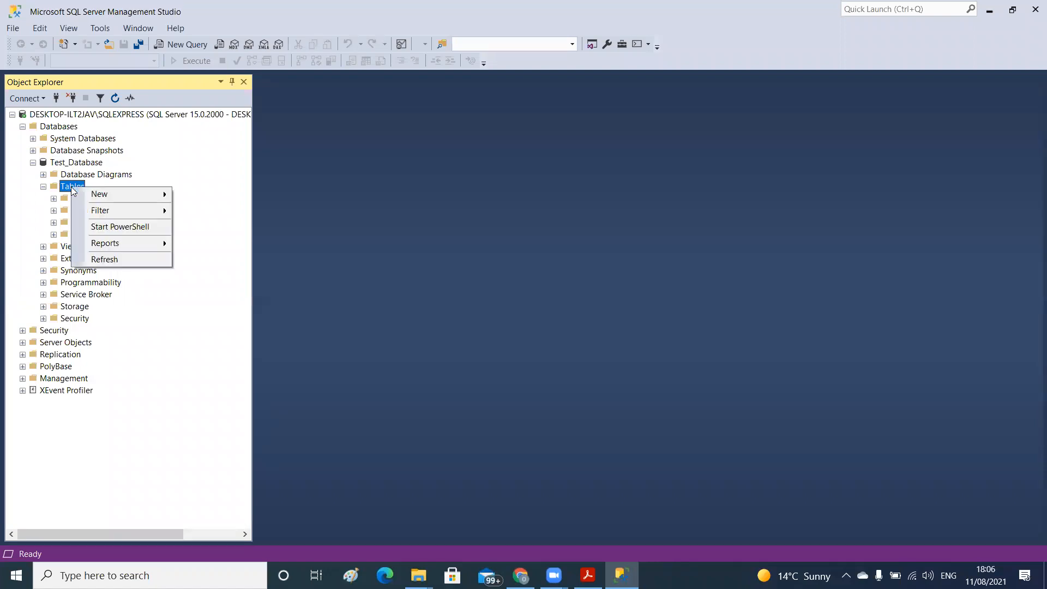
mouse_move(95, 196)
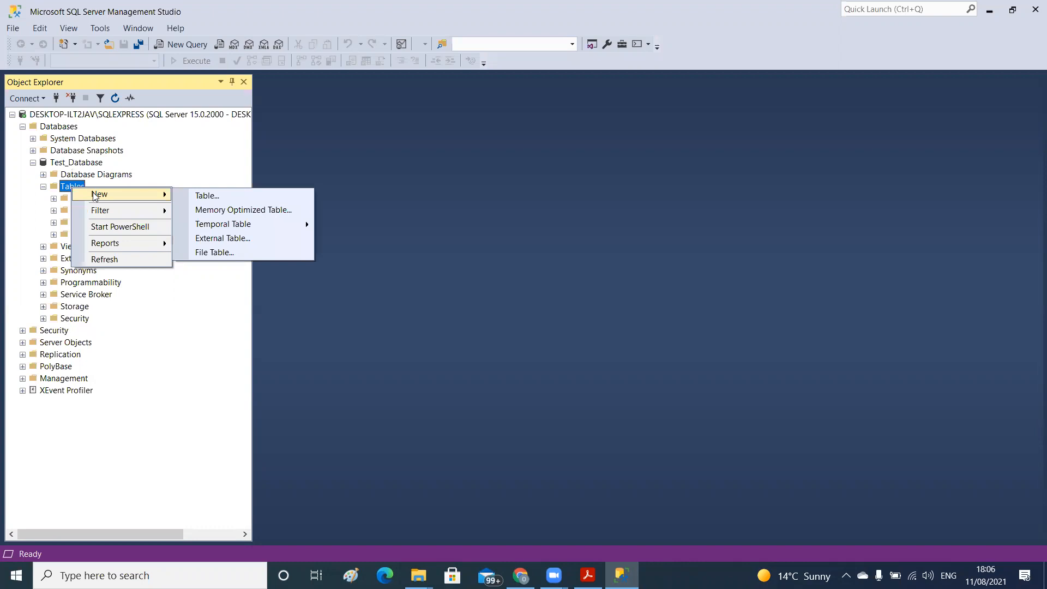
left_click(207, 196)
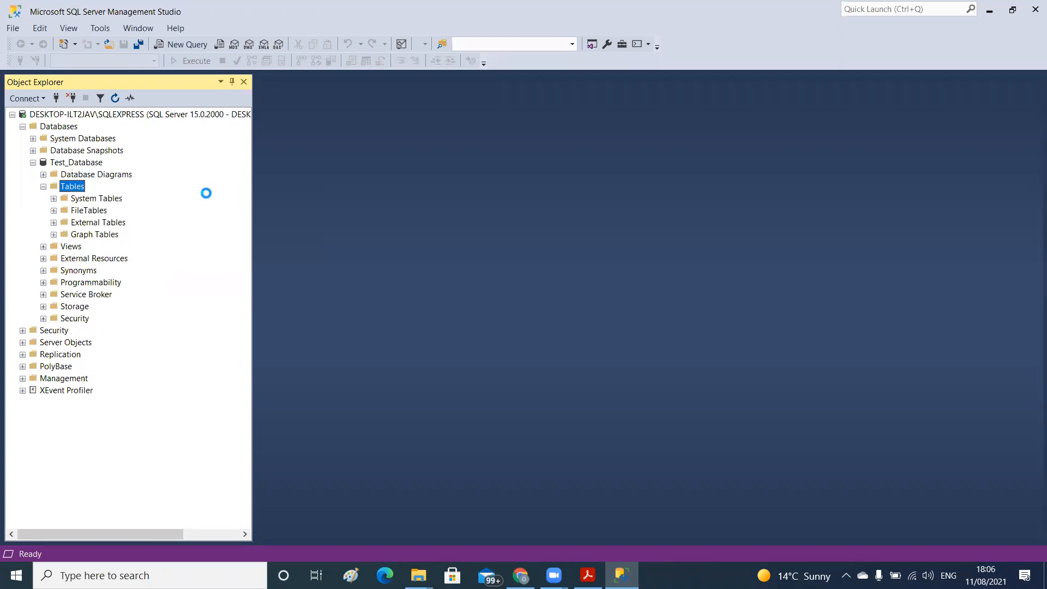
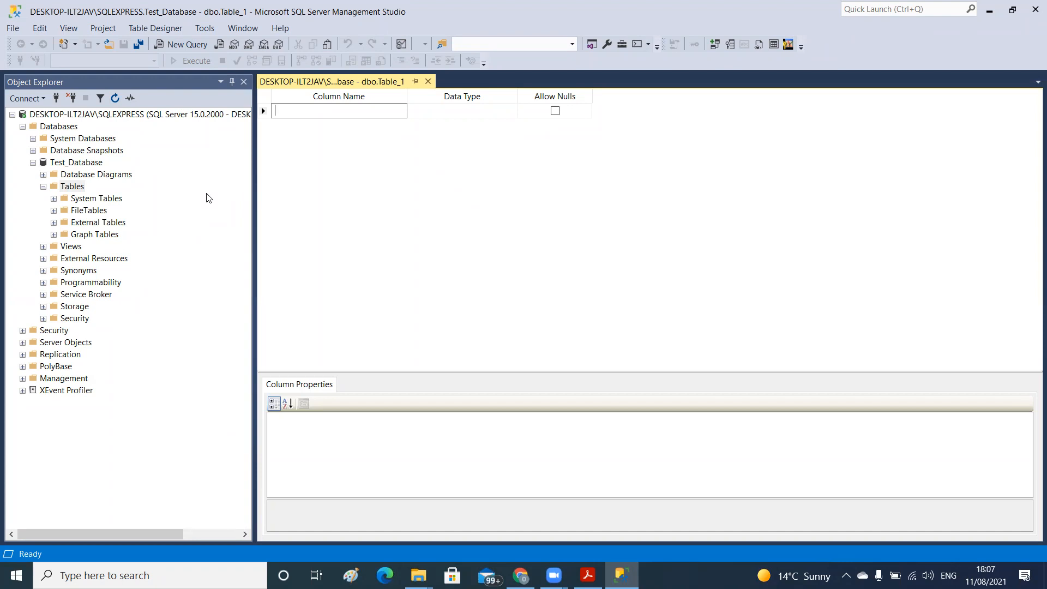
Name the first column of the new table StudentId
type("StudentId")
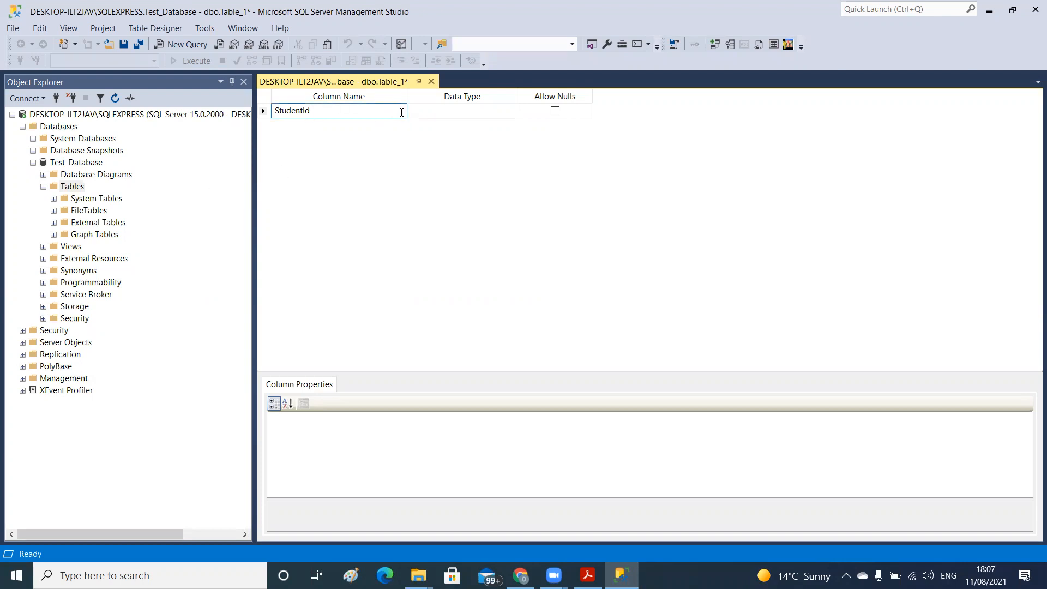
left_click(427, 113)
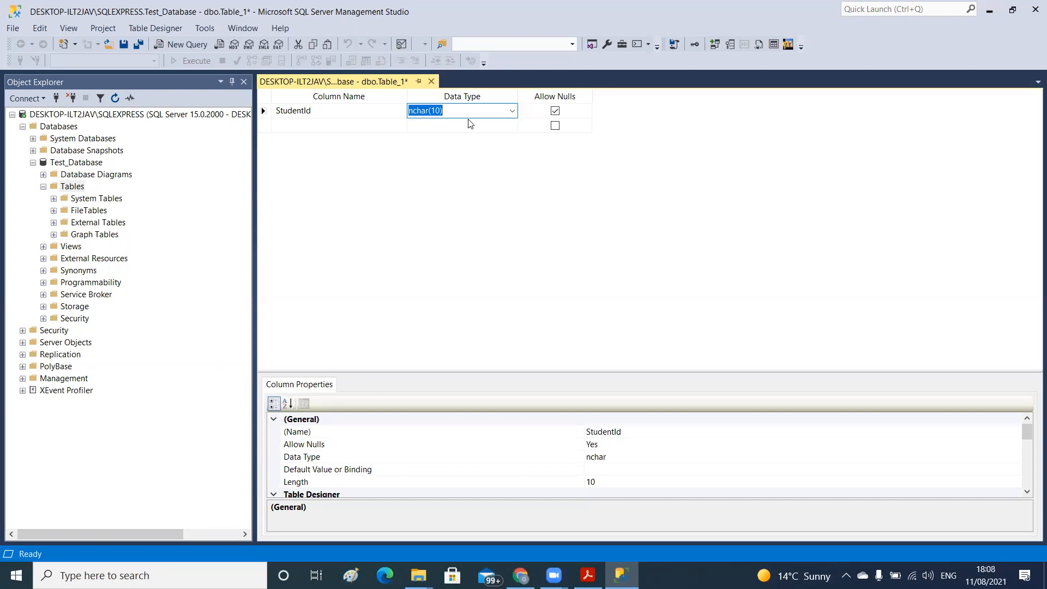
Look through the data types available for the StudentId column, from bigint through the date, numeric and text types
left_click(512, 110)
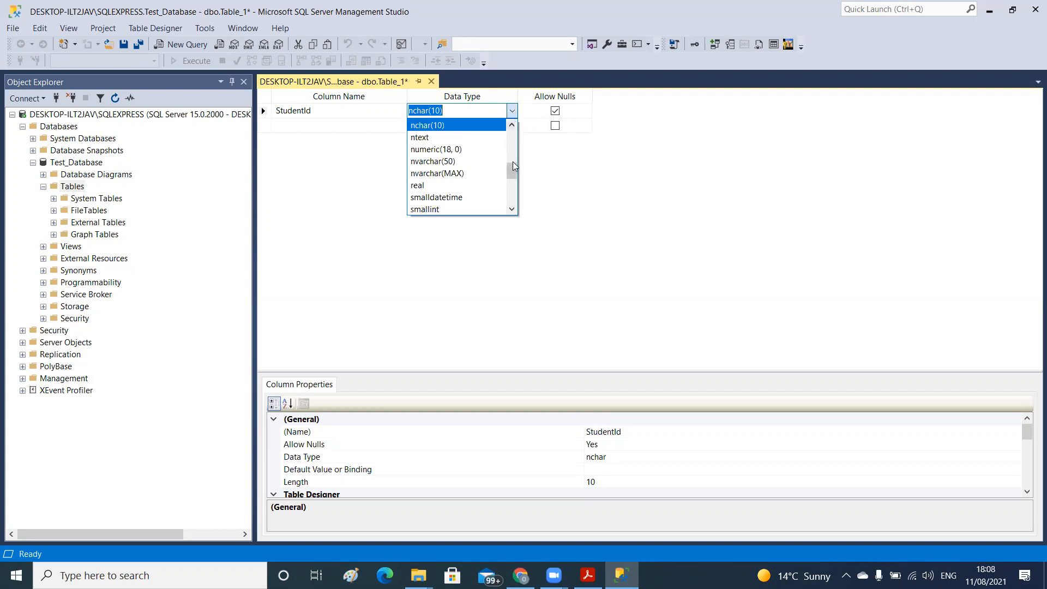
left_click_drag(513, 166, 514, 126)
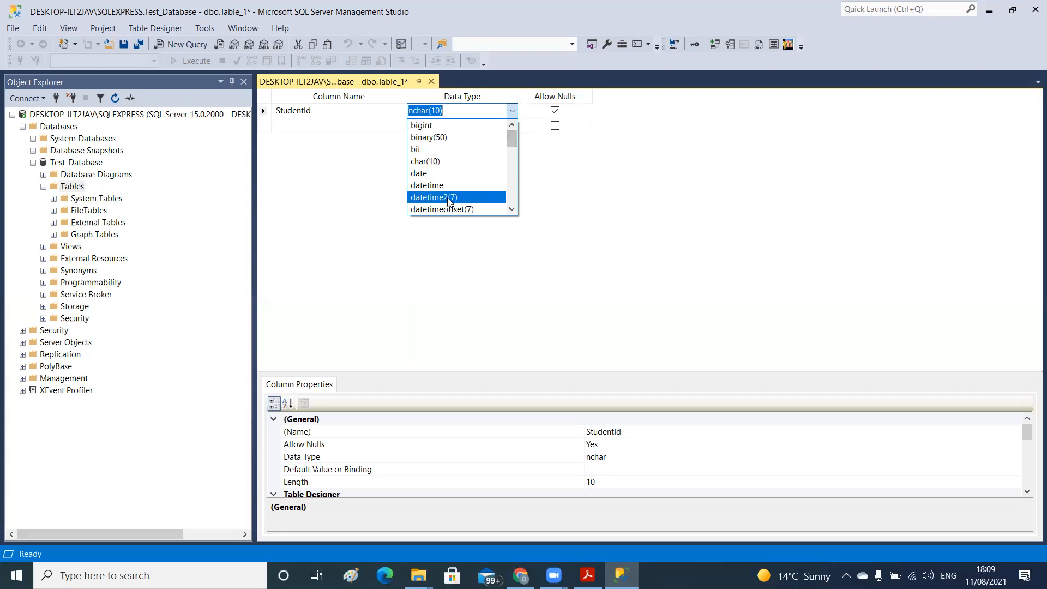
left_click(511, 210)
left_click(511, 209)
left_click(510, 209)
left_click(511, 210)
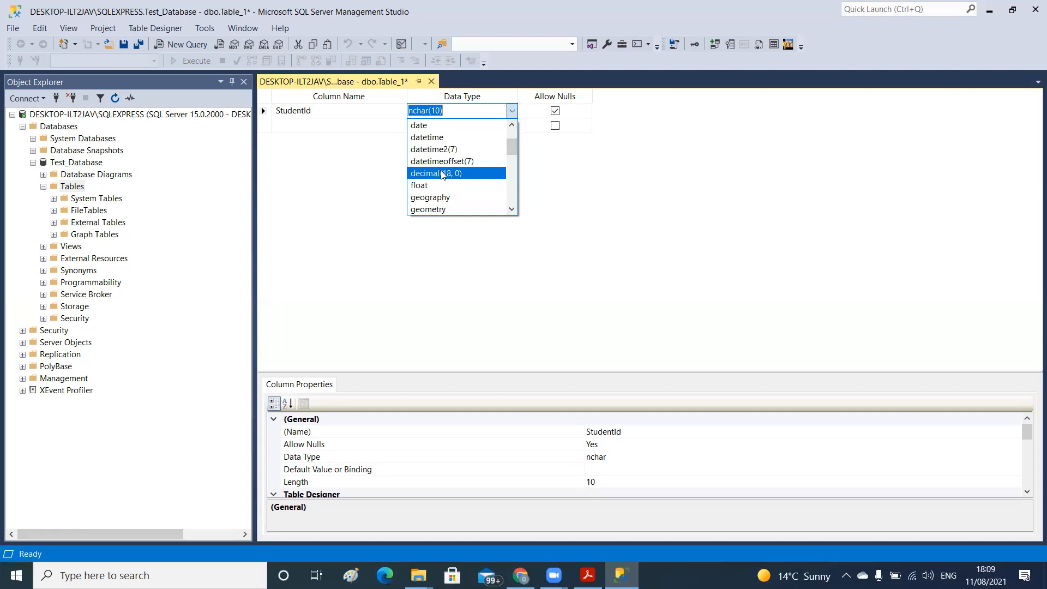
left_click(511, 210)
left_click(510, 210)
left_click(511, 210)
left_click(511, 210)
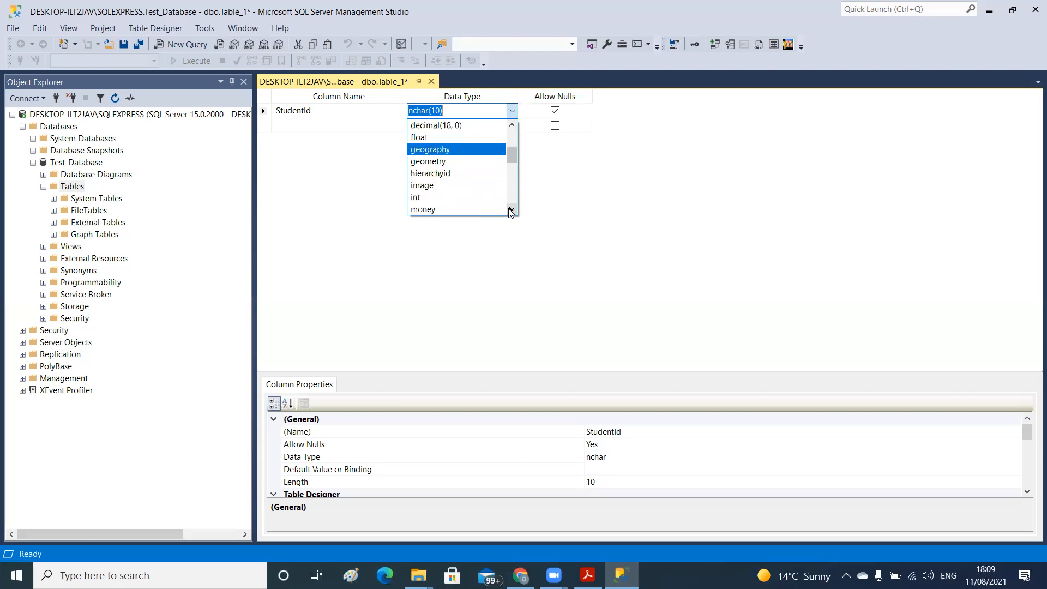
left_click(510, 210)
left_click(510, 210)
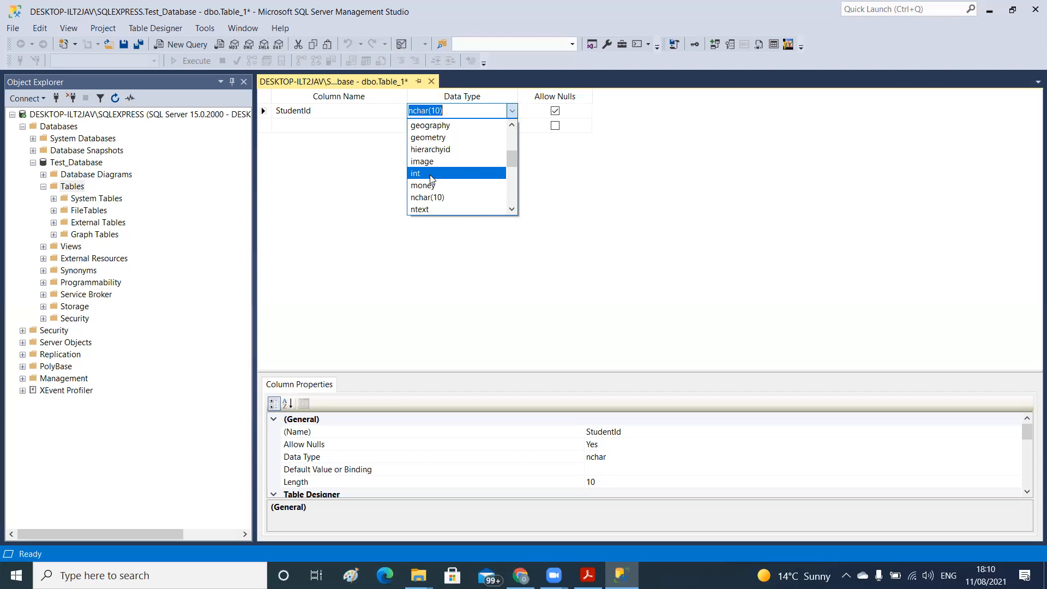
left_click(515, 207)
left_click(514, 207)
left_click(515, 207)
left_click(515, 208)
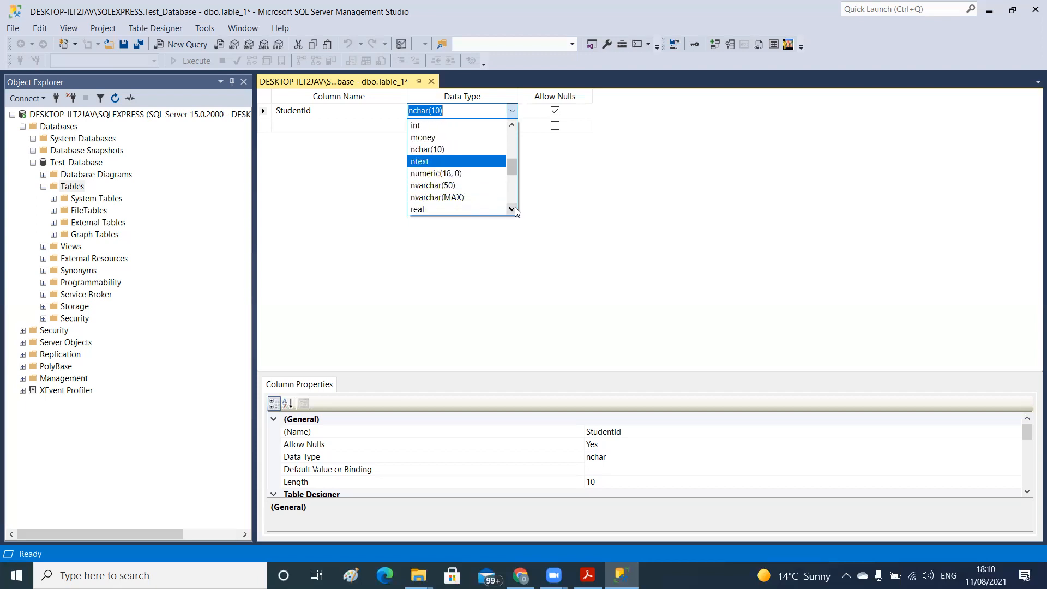
left_click(515, 207)
left_click(514, 207)
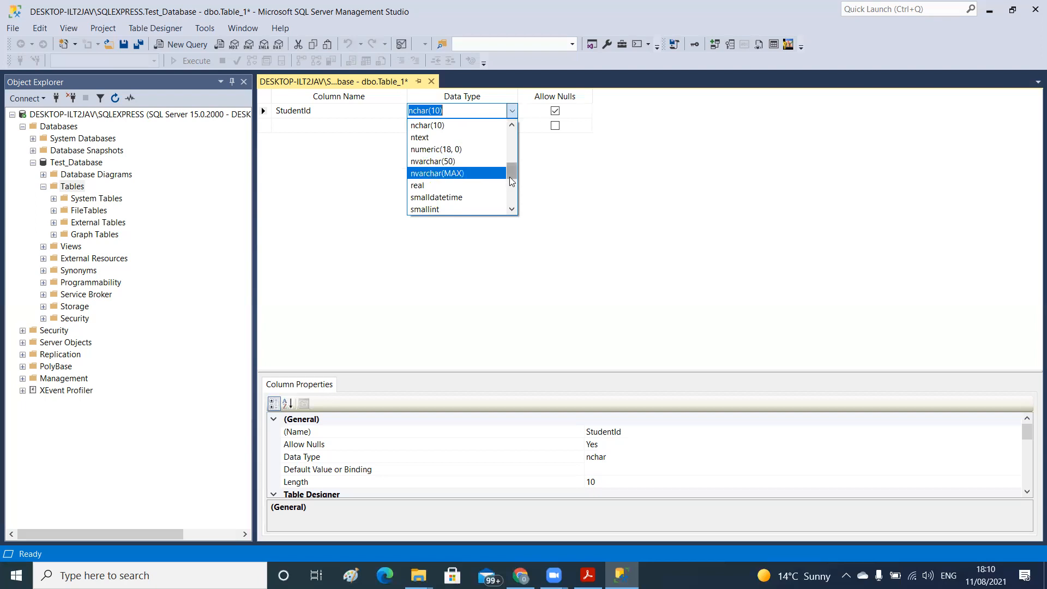
left_click_drag(512, 172, 513, 176)
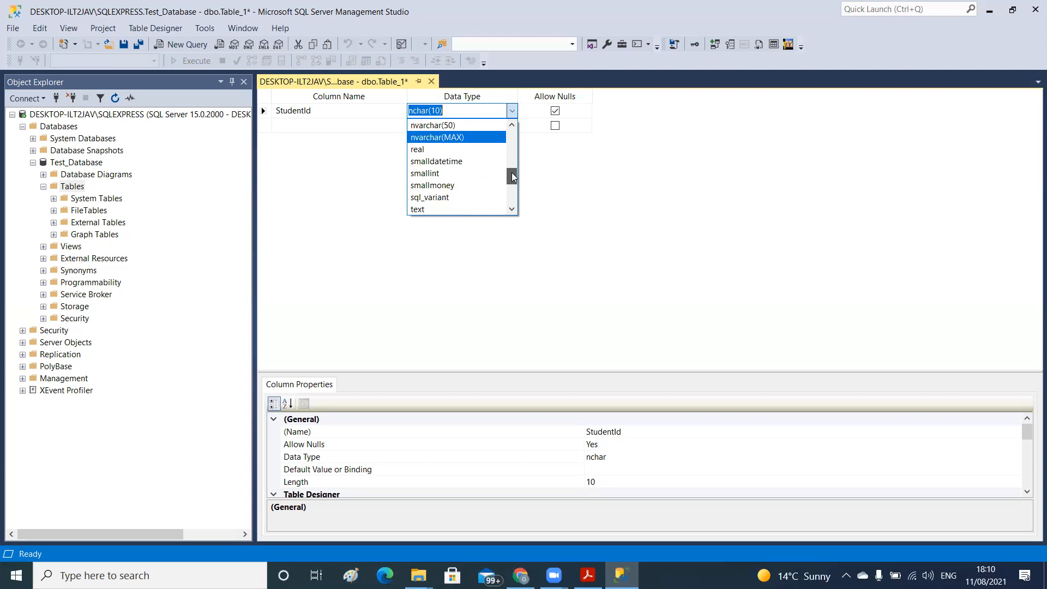
left_click_drag(512, 176, 511, 173)
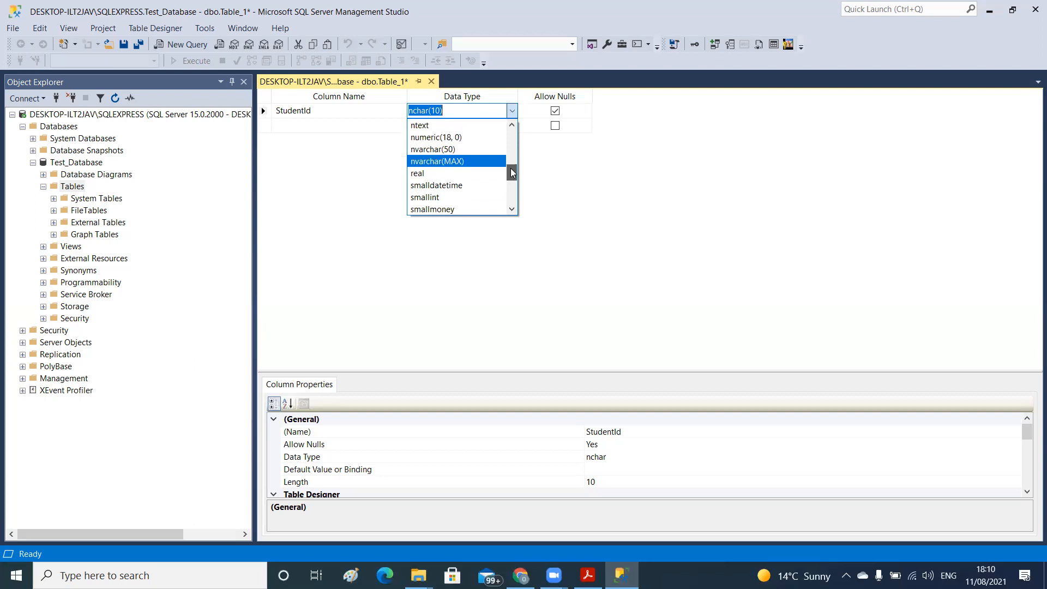
Set the StudentId column's data type to varchar(50)
left_click_drag(512, 174, 513, 197)
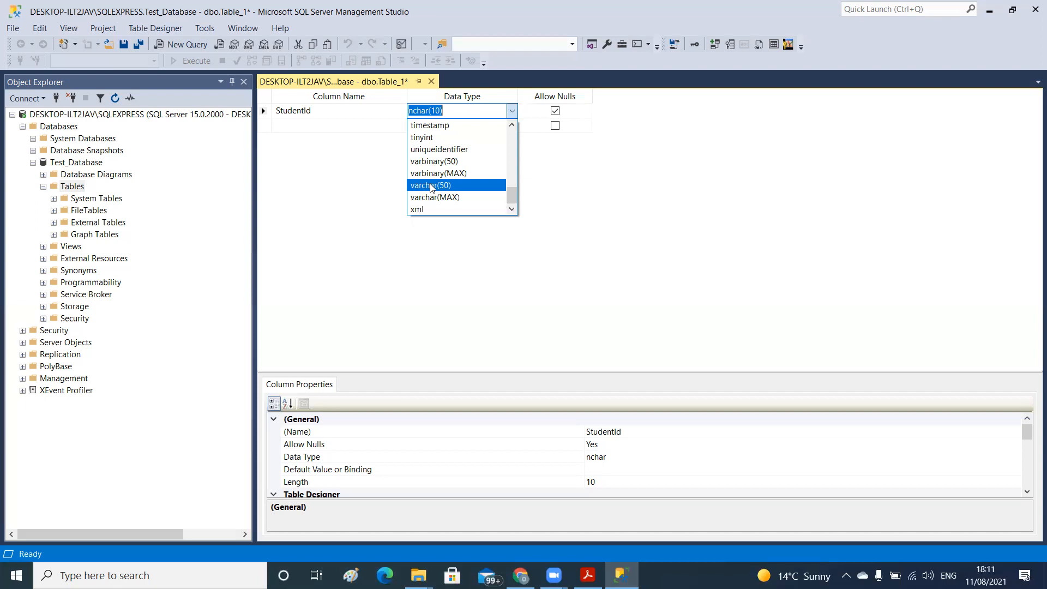
left_click(430, 186)
left_click(554, 110)
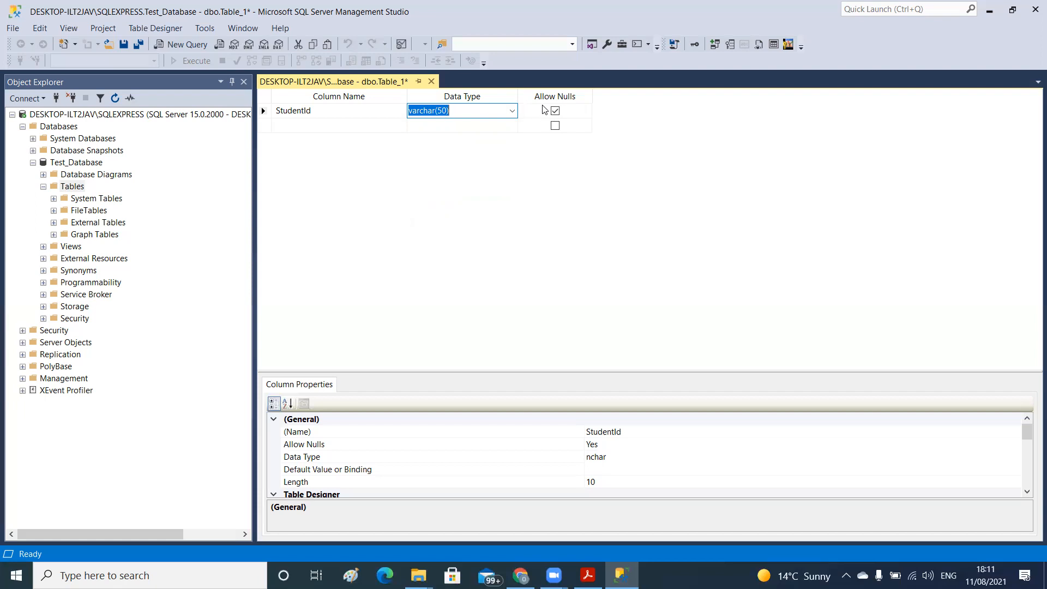
Add a second column named StudentName with the data type varchar(50)
left_click(288, 126)
type("S")
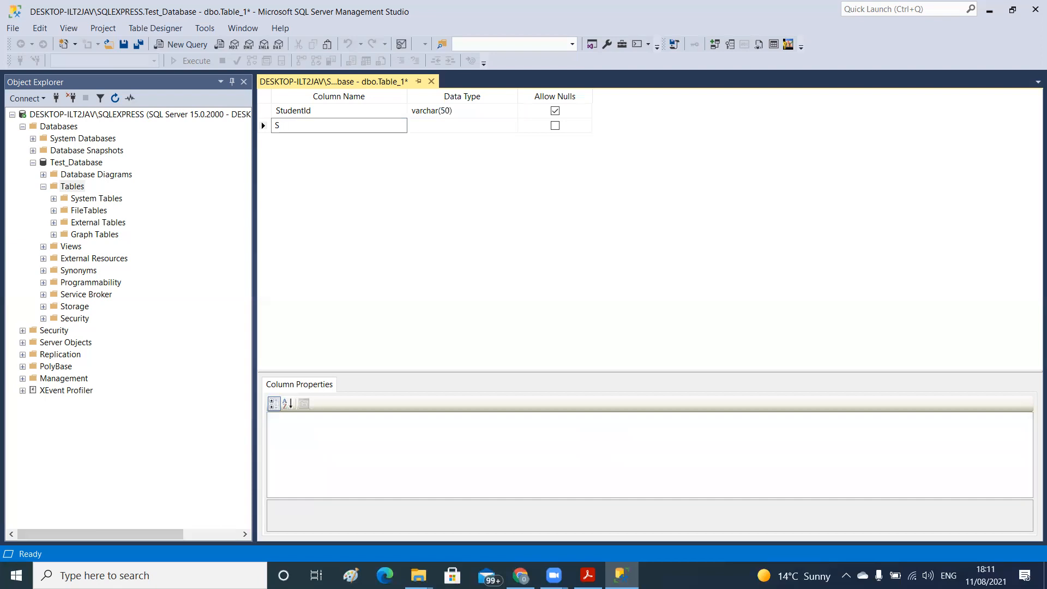
type("tudentName")
key("Tab")
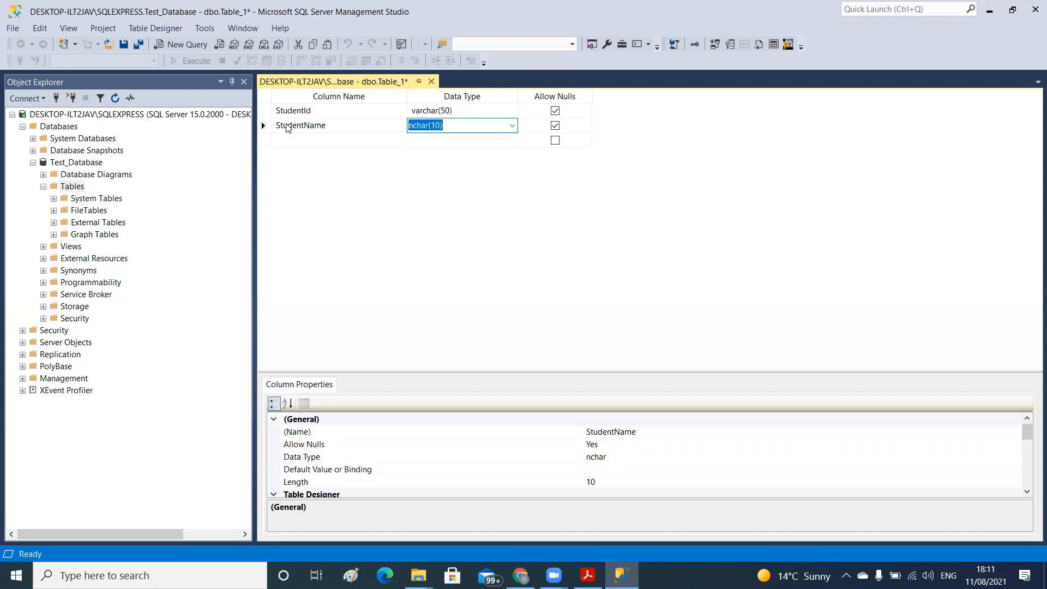
type("varch")
key("Tab")
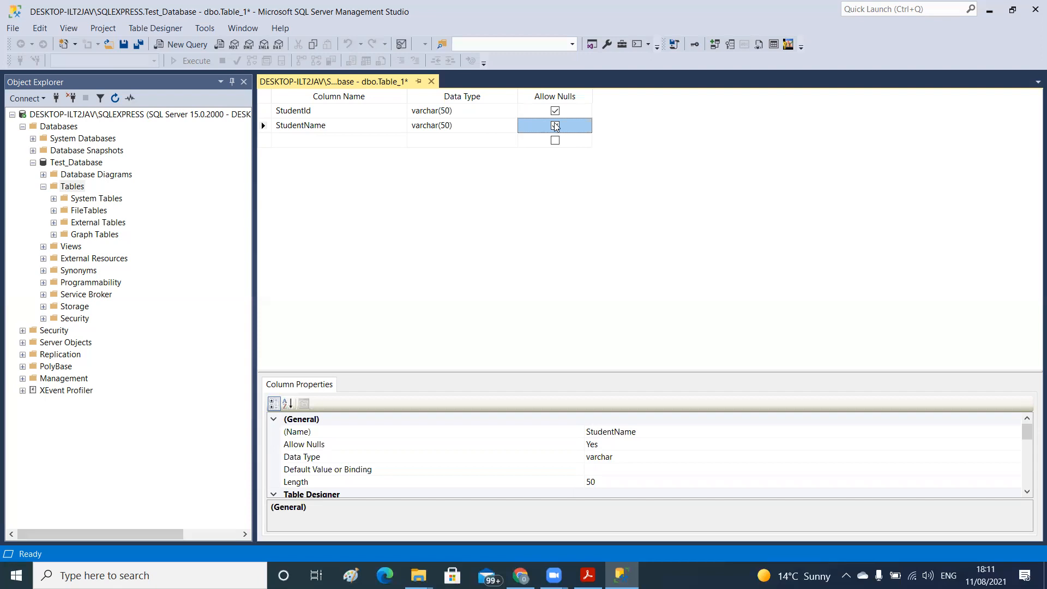
Add a third column named StudentAge with the data type int and disallow nulls for it
left_click(288, 140)
type("S")
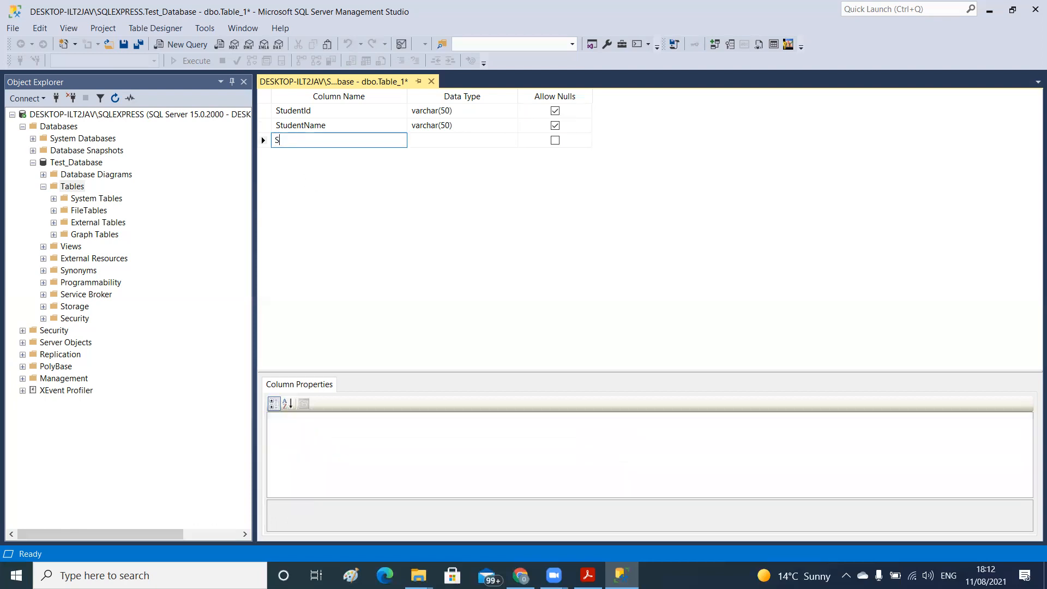
type("tudentAge")
key("Tab")
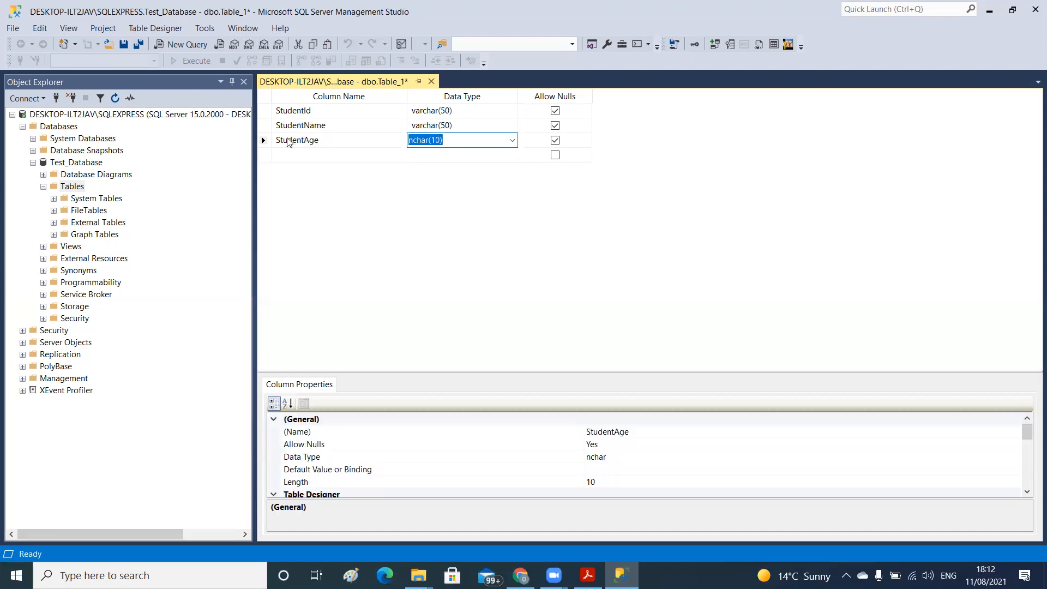
type("int")
key("Tab")
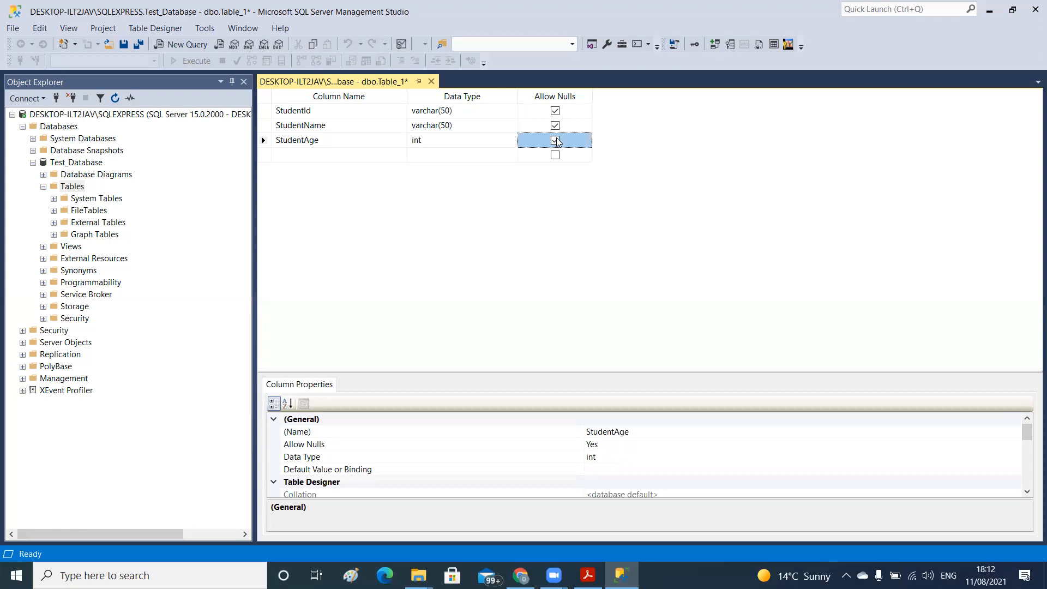
Add a fourth column named StudentLevel with the data type varchar(50) and disallow nulls for it
left_click(303, 156)
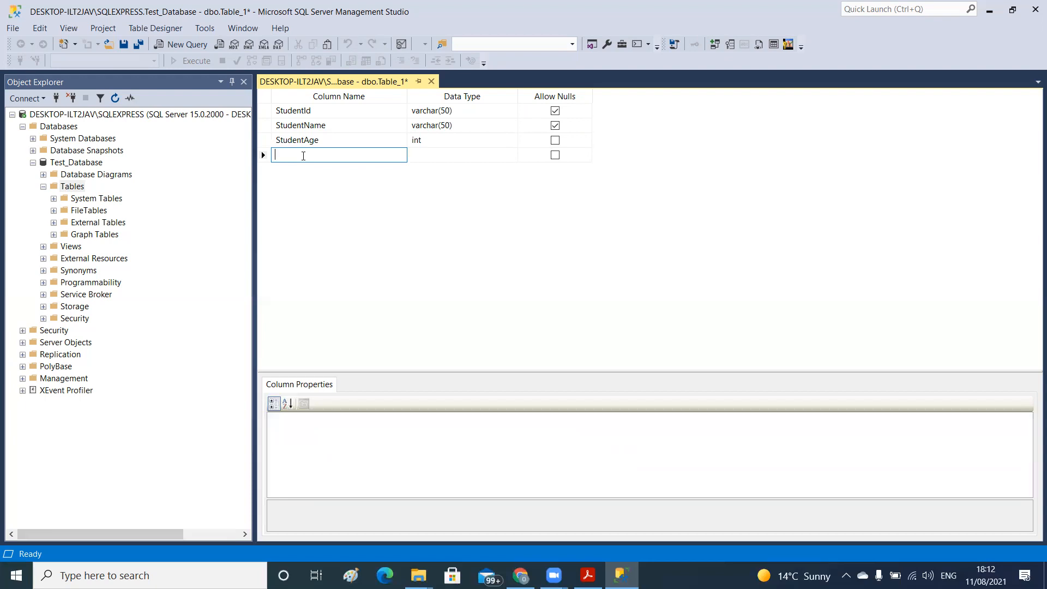
type("StudentLevel")
key("Tab")
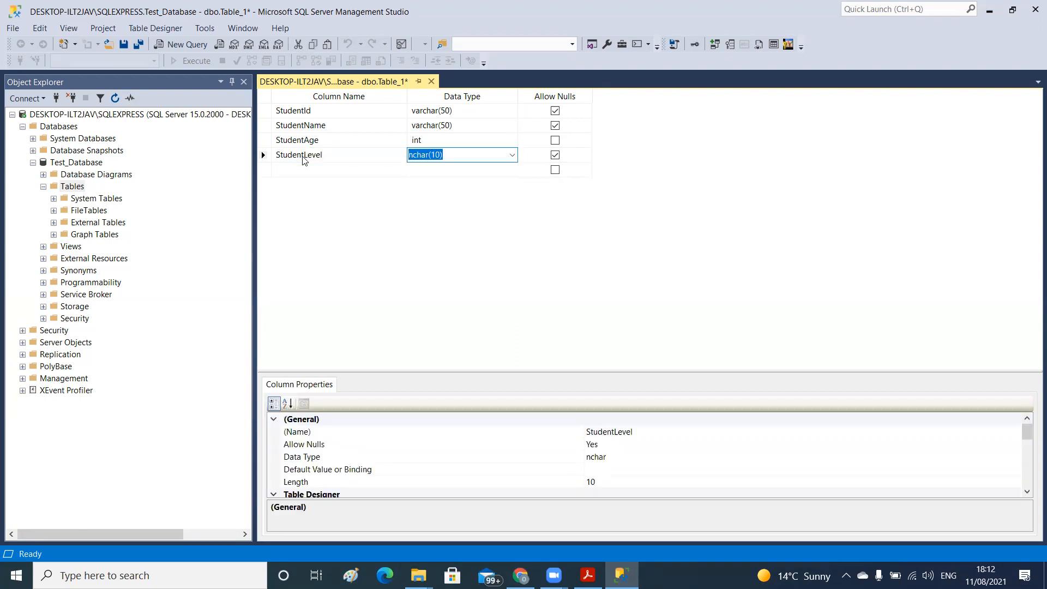
type("varchar(50)")
key("Tab")
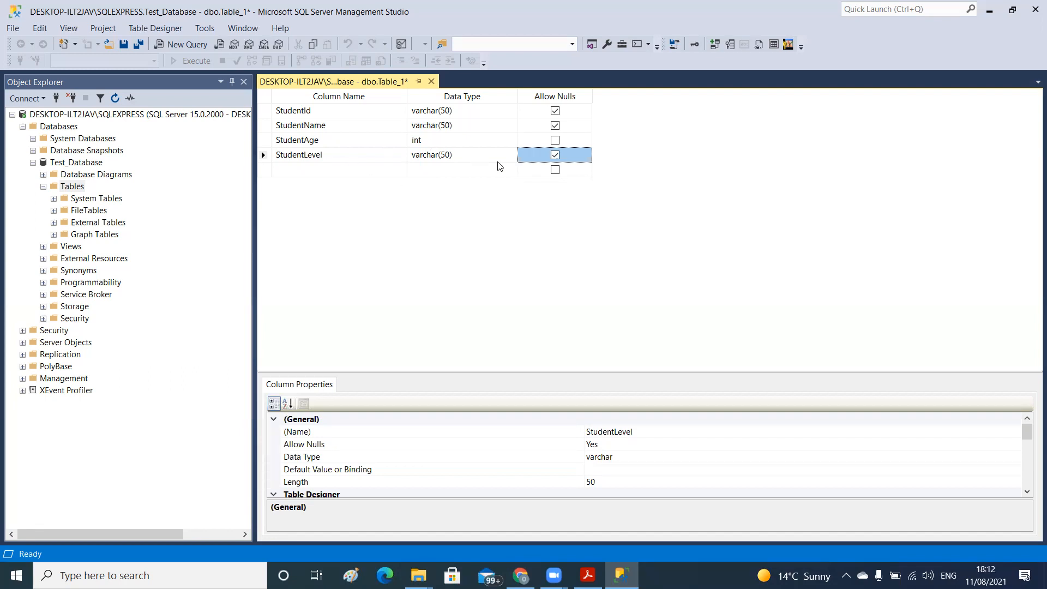
left_click(556, 155)
left_click(341, 173)
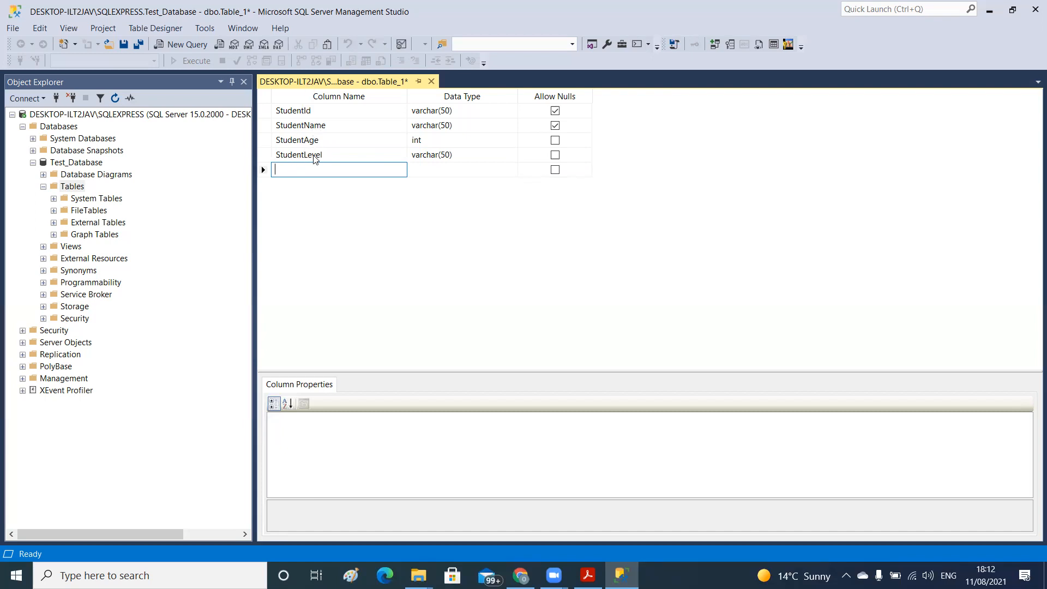
Save the new table under the name StudentList
left_click(123, 45)
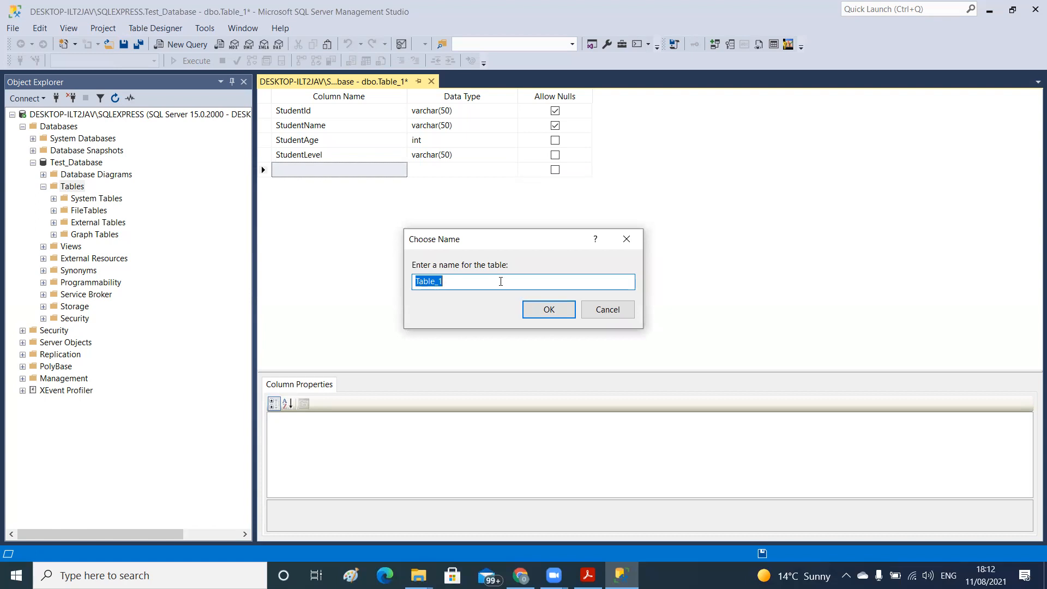
type("StudentList")
left_click(444, 281)
left_click(548, 309)
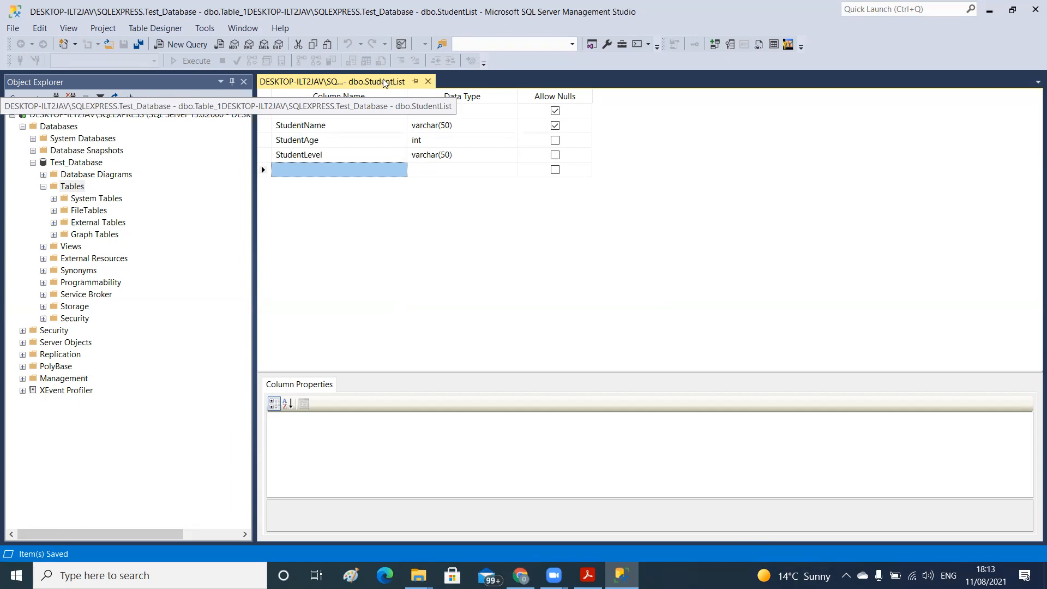
Refresh Test_Database in Object Explorer and expand its Tables folder down to the columns of dbo.StudentList
right_click(66, 163)
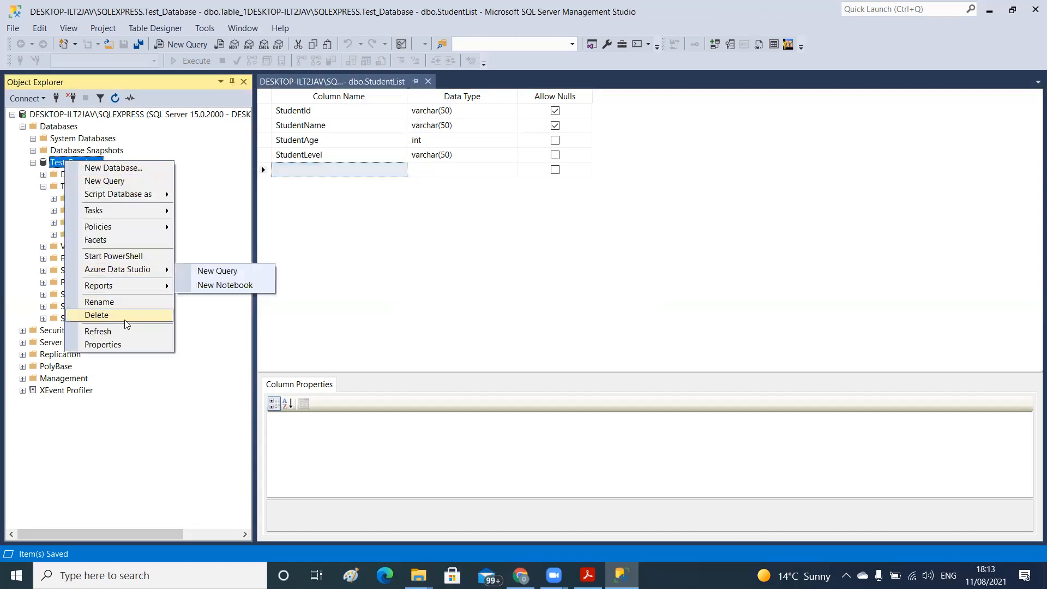
left_click(121, 331)
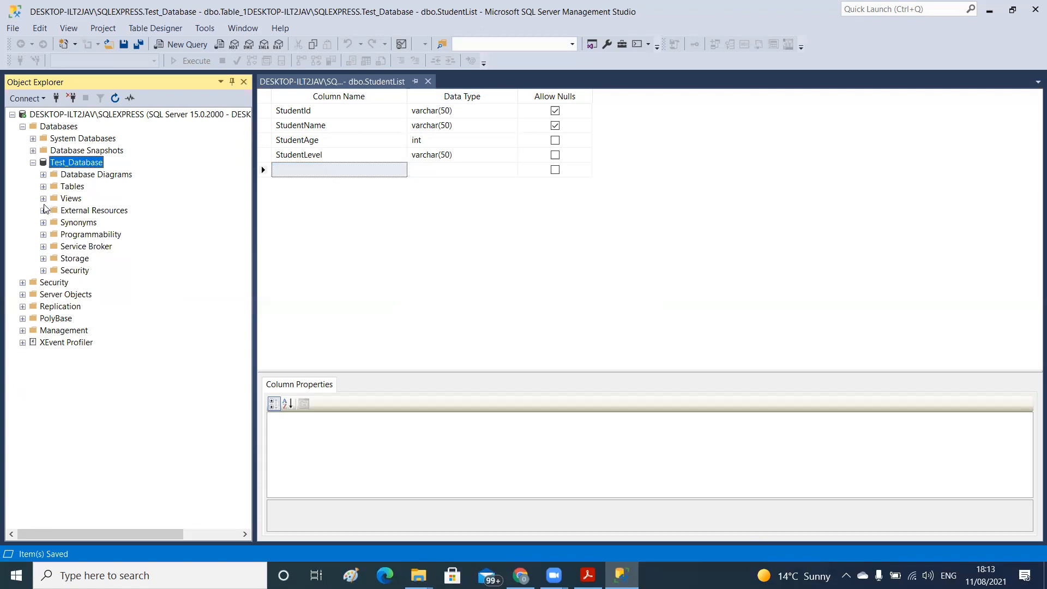
left_click(43, 187)
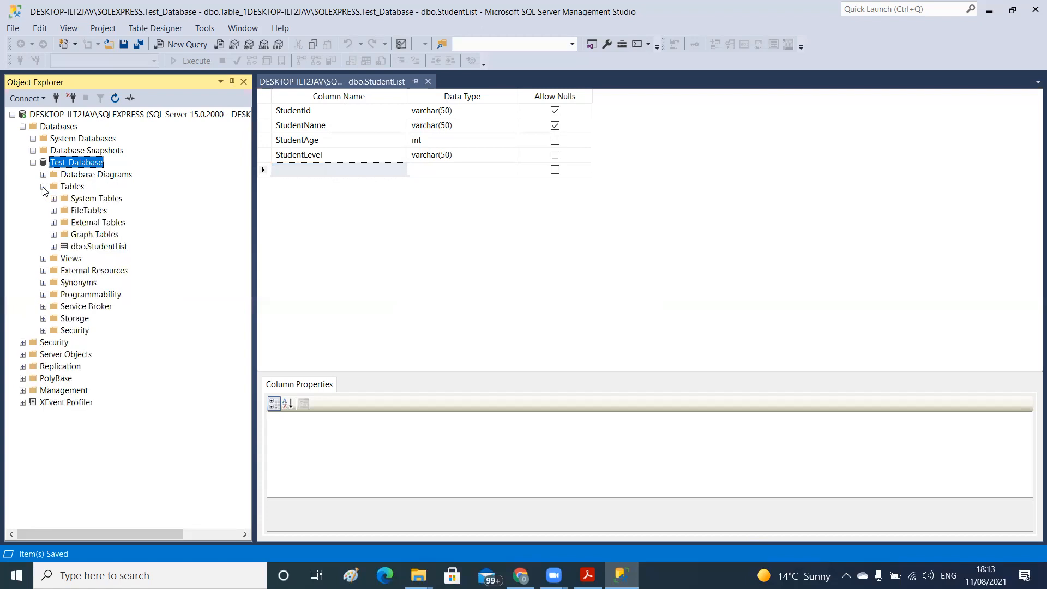
left_click(54, 248)
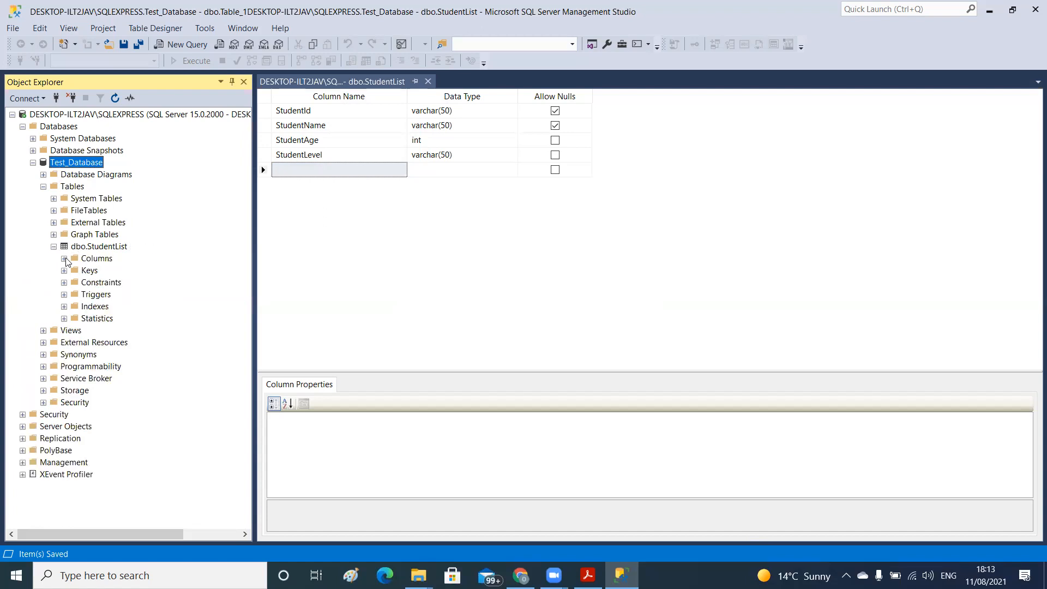
left_click(64, 259)
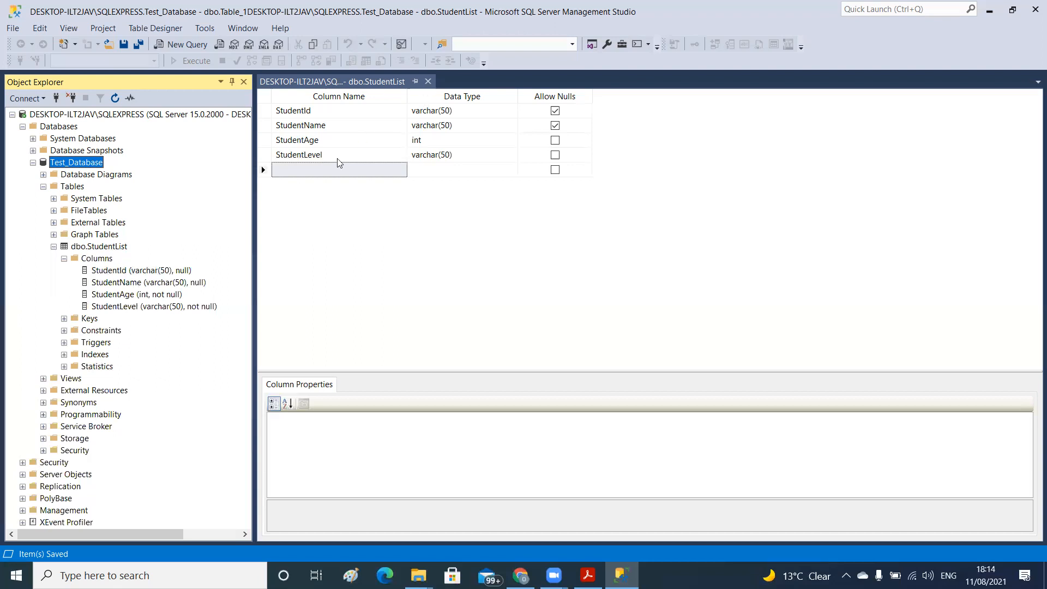
right_click(109, 247)
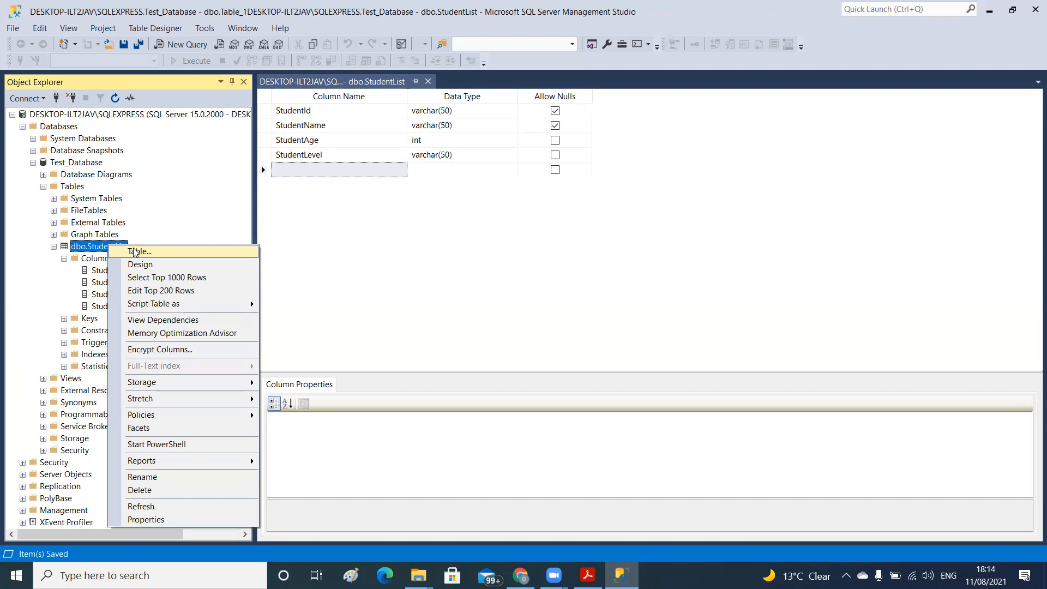
left_click(134, 251)
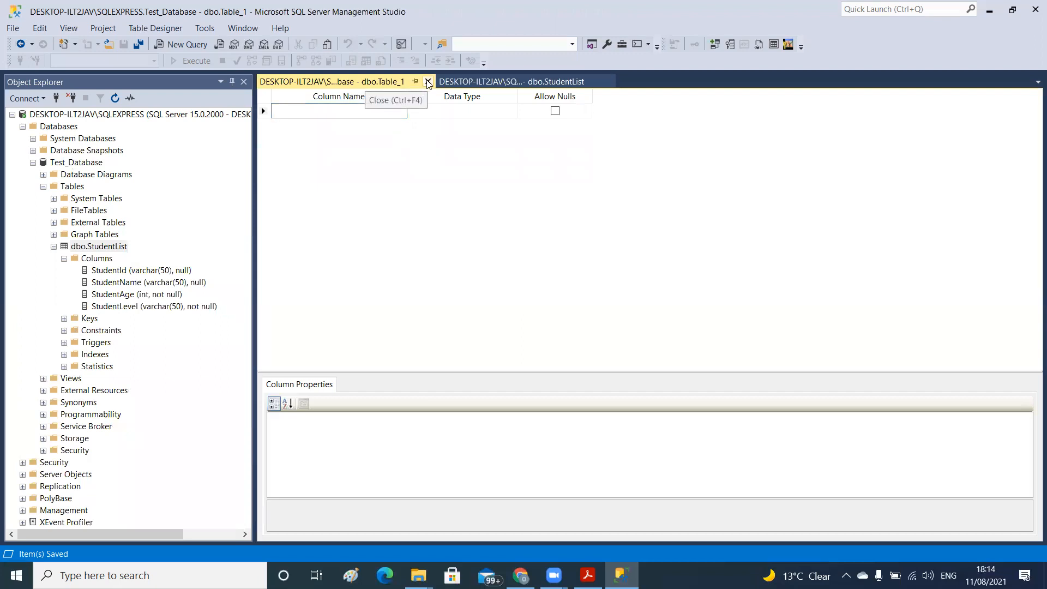
left_click(428, 81)
Open the dbo.StudentList table for editing its top 200 rows
left_click(108, 247)
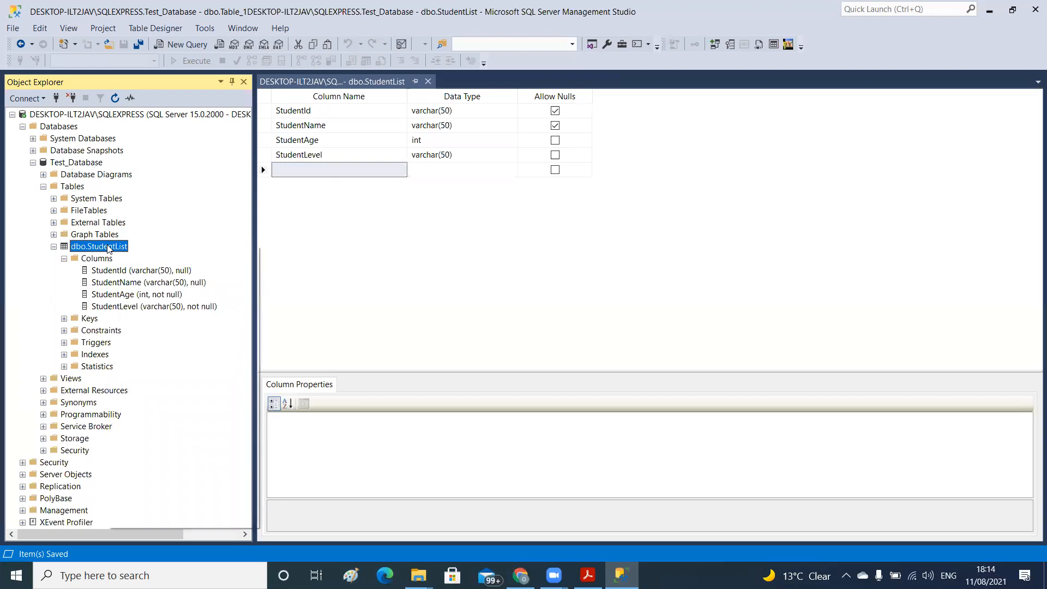
right_click(108, 248)
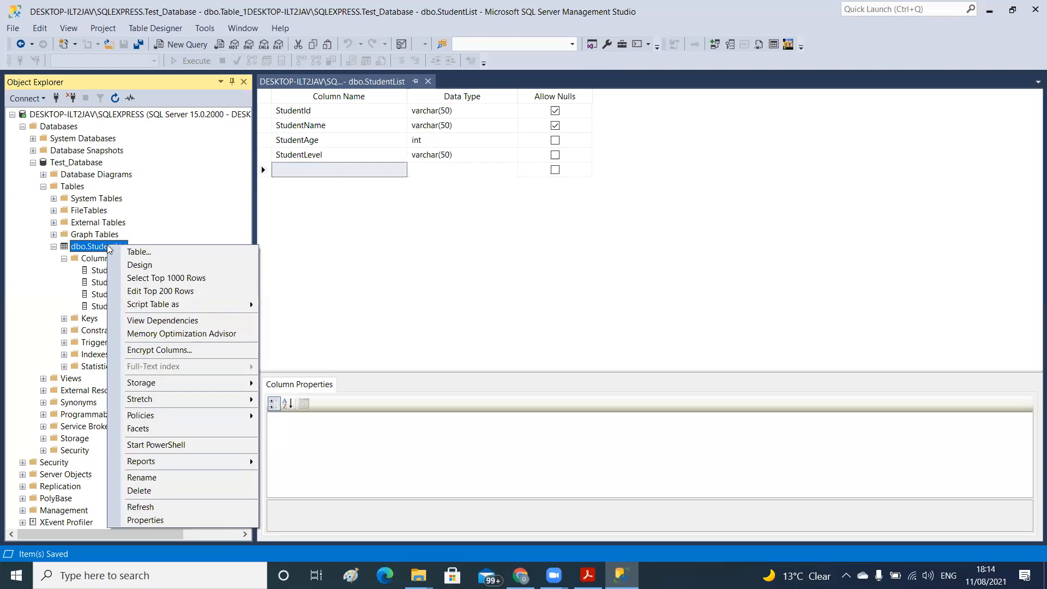
left_click(137, 292)
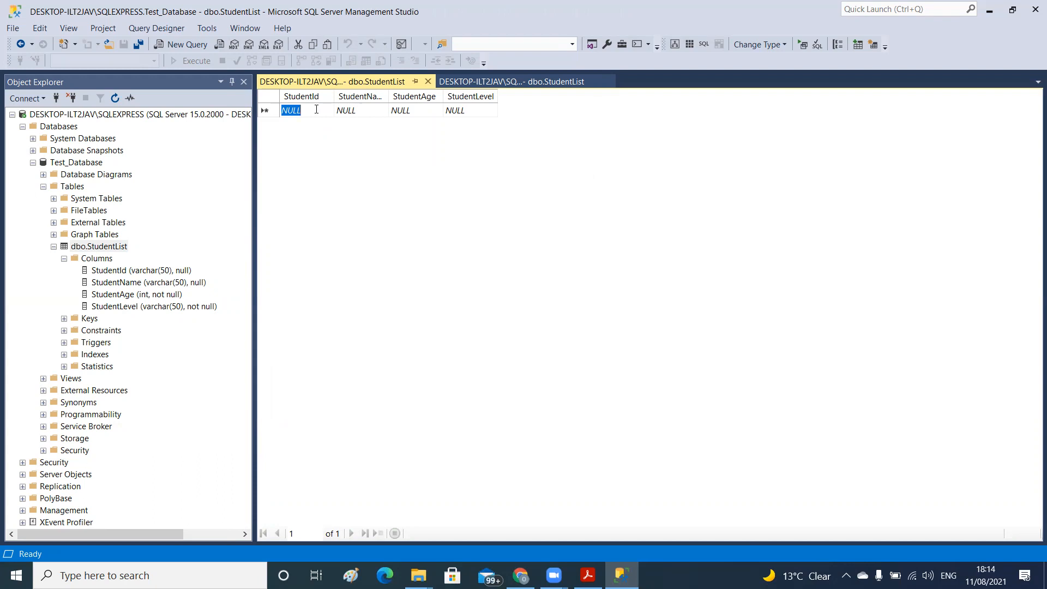
Enter the first student's ID in the StudentId cell of the first row
type("2021")
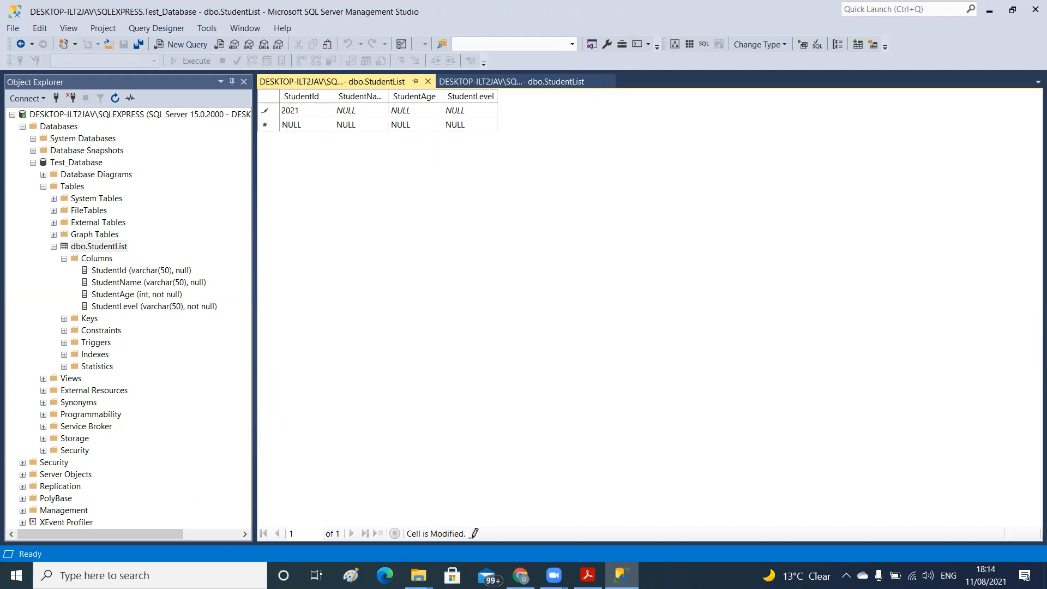
type("/AA/001")
key("Tab")
Widen the StudentId, StudentName, StudentAge and StudentLevel columns of the data grid
left_click_drag(334, 95, 372, 96)
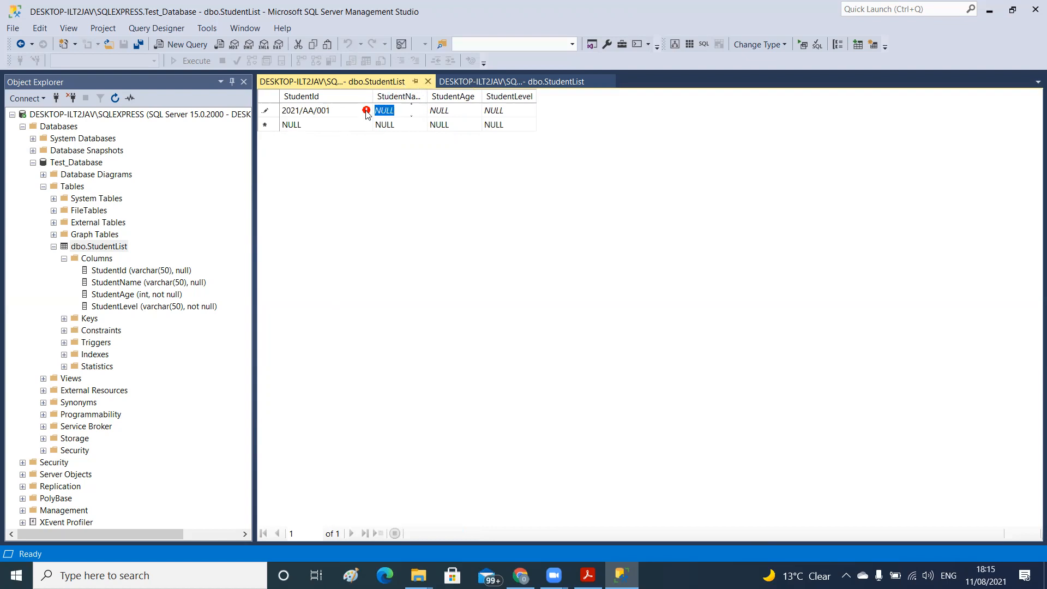
mouse_move(366, 114)
left_click_drag(426, 96, 794, 96)
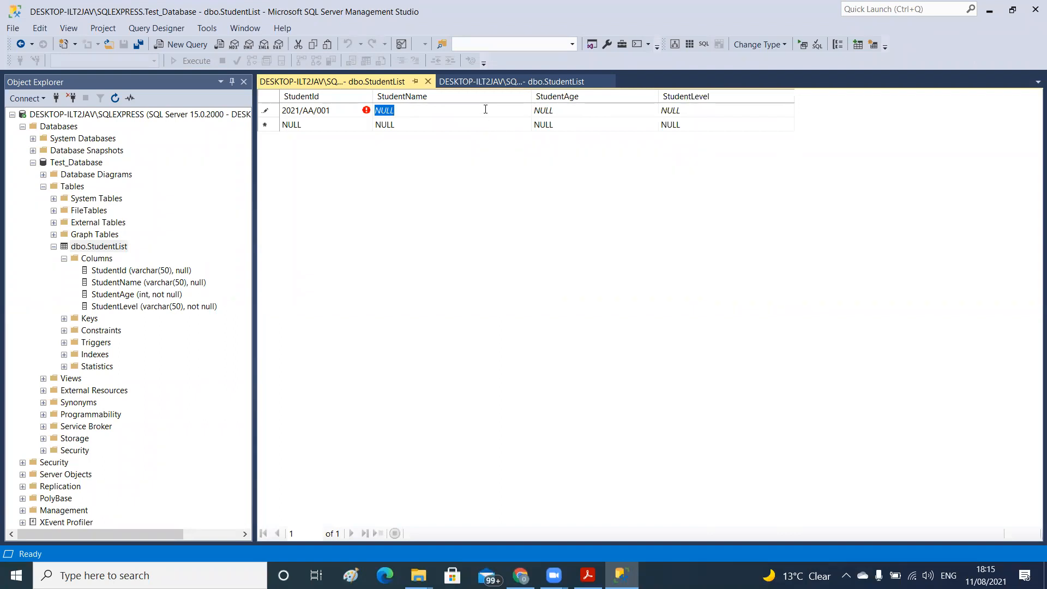
Enter the first student's full name in the StudentName cell
type("Temitayo")
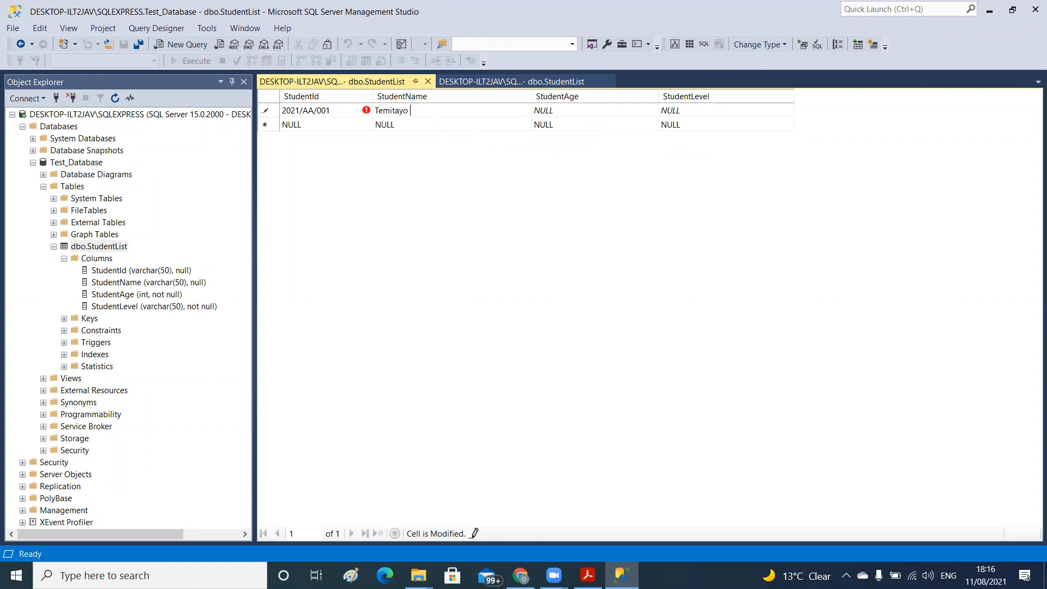
type(" Olu")
key("BackSpace")
key("BackSpace")
key("BackSpace")
type("Eric")
key("Tab")
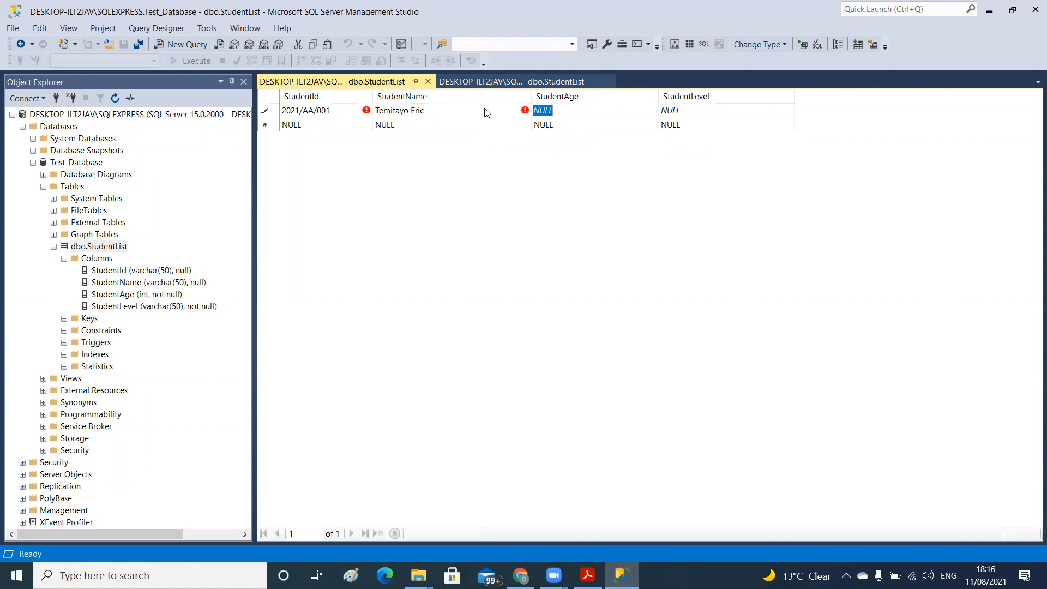
Set the first student's StudentAge to 12 and StudentLevel to Secondary, and commit the row
type("12")
key("Tab")
type("Prima")
key("BackSpace")
key("BackSpace")
key("BackSpace")
key("BackSpace")
type("Seco")
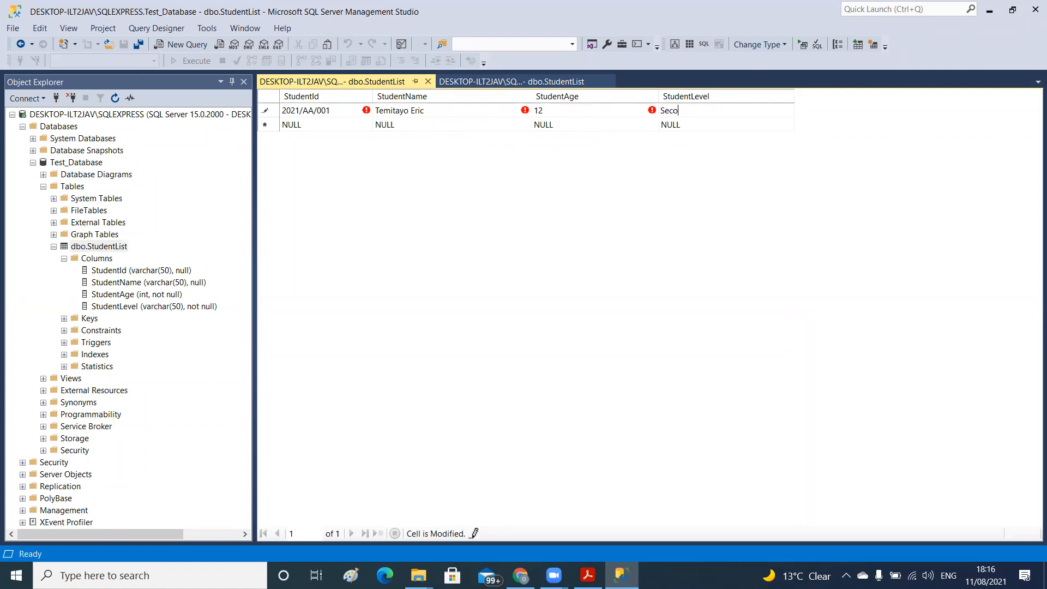
type("ndary")
key("Tab")
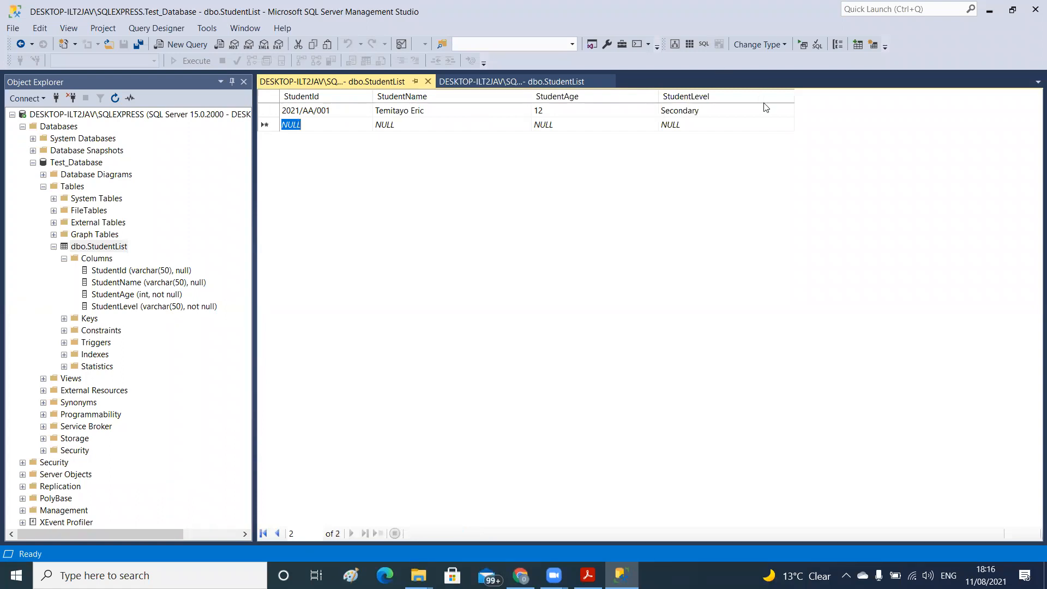
Start a second row by entering the next student's ID in the StudentId cell
type("20")
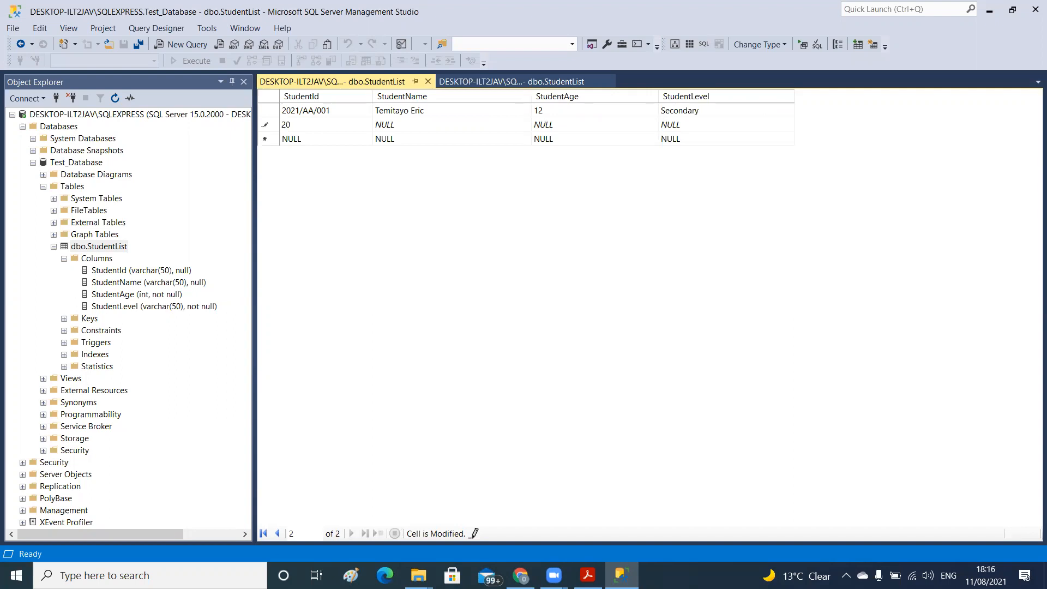
type("21/AA/002")
key("Tab")
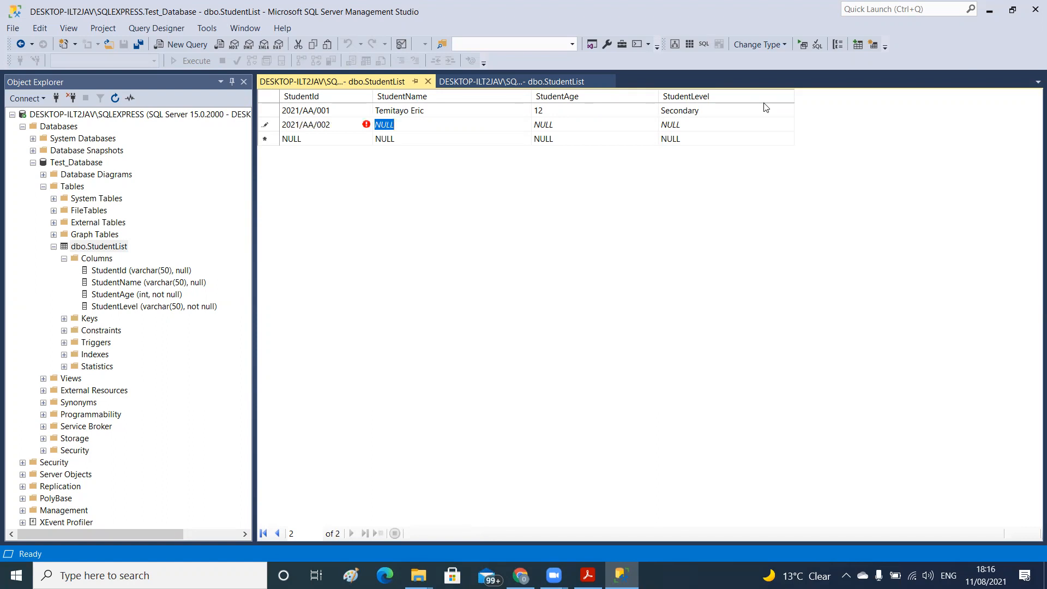
Set the second row's StudentLevel to Primary and try to commit the row with StudentName and StudentAge left as NULL
key("Tab")
key("Tab")
type("Prim")
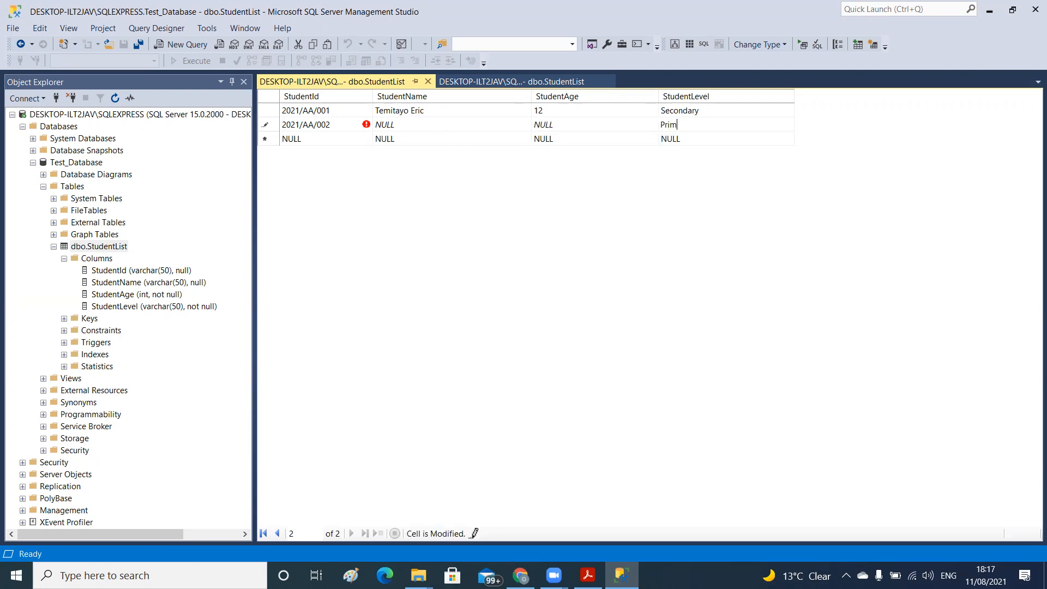
type("ary")
key("Return")
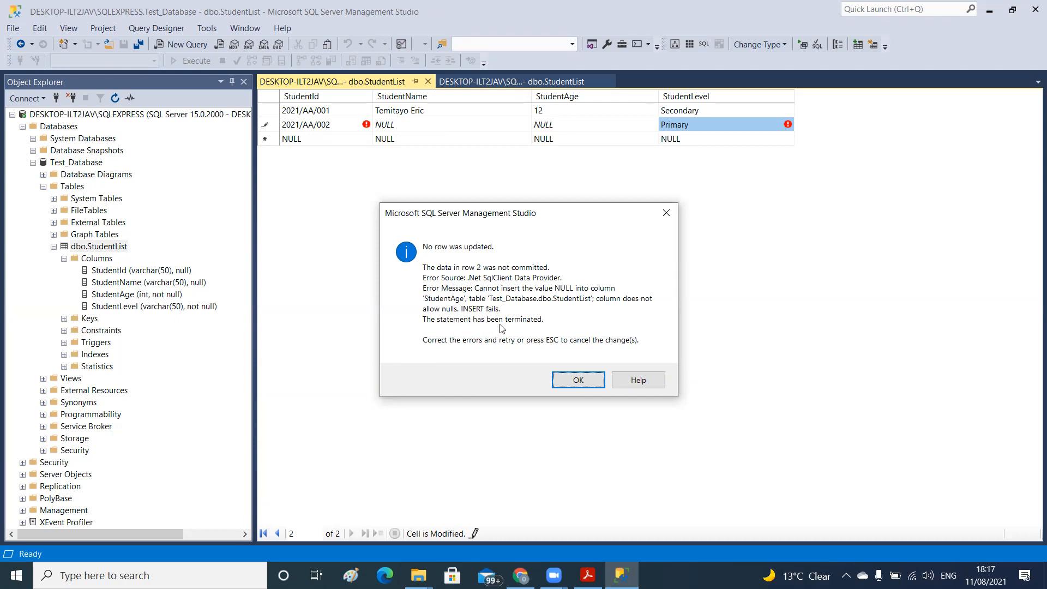
left_click(578, 381)
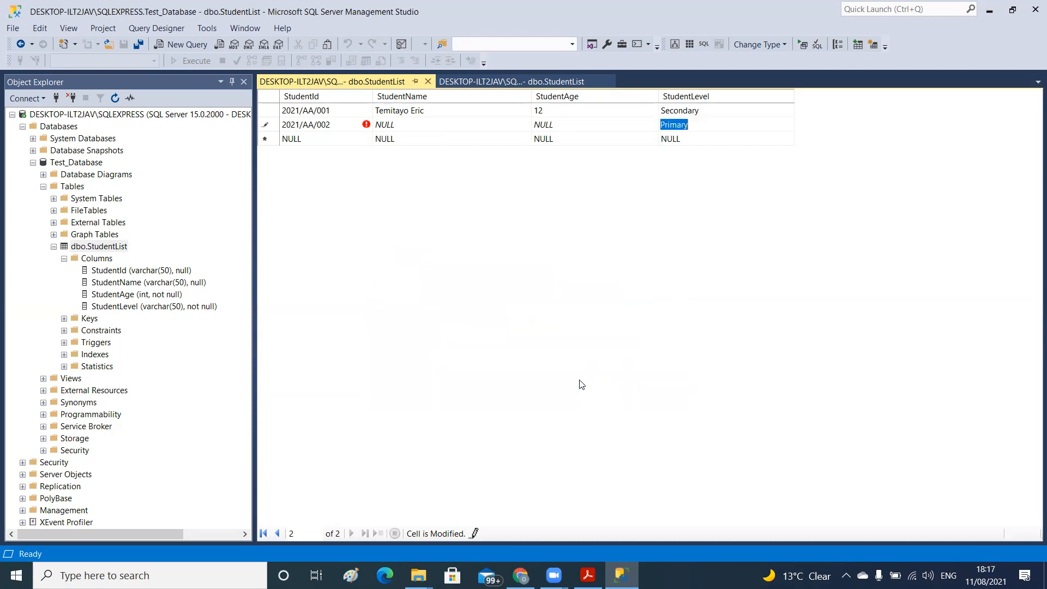
left_click(433, 127)
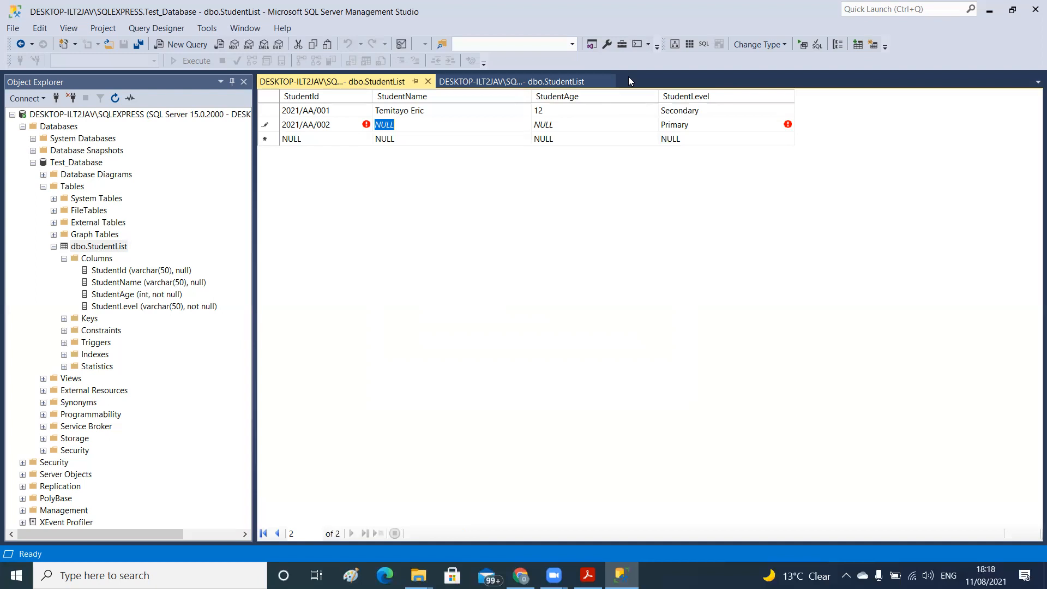
Minimize Management Studio and launch SQL Server 2019 Import and Export Data (64-bit) from the Microsoft SQL Server 2019 program group
left_click(993, 11)
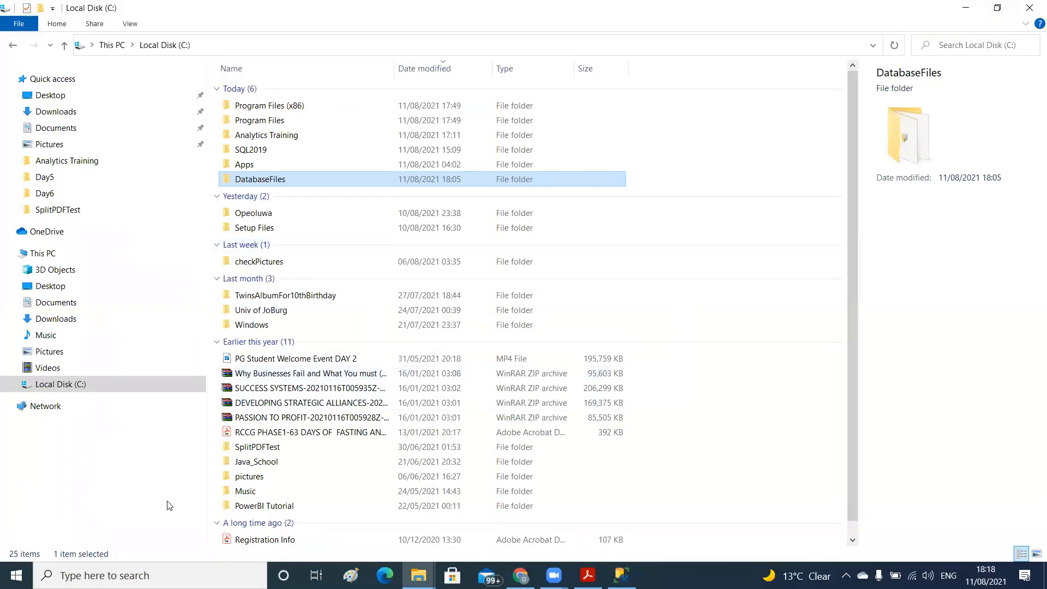
left_click(148, 575)
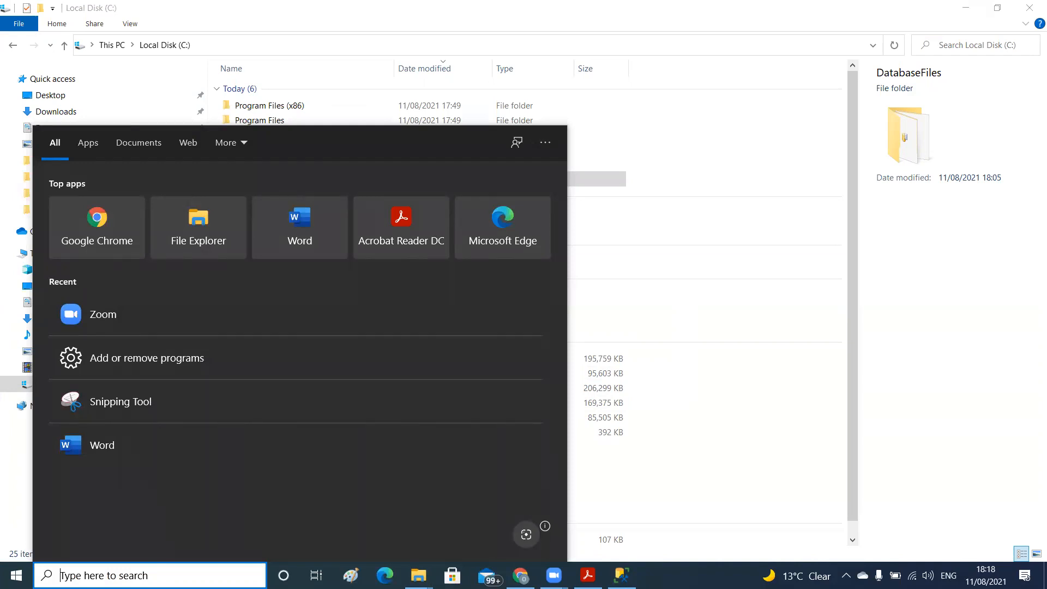
left_click(17, 575)
left_click(16, 575)
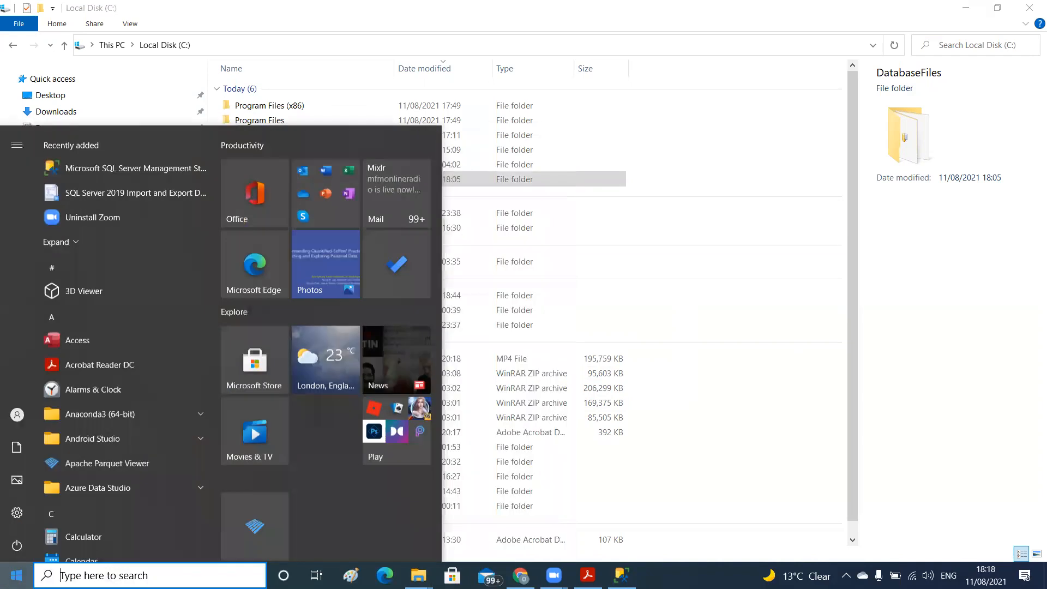
left_click_drag(214, 187, 218, 333)
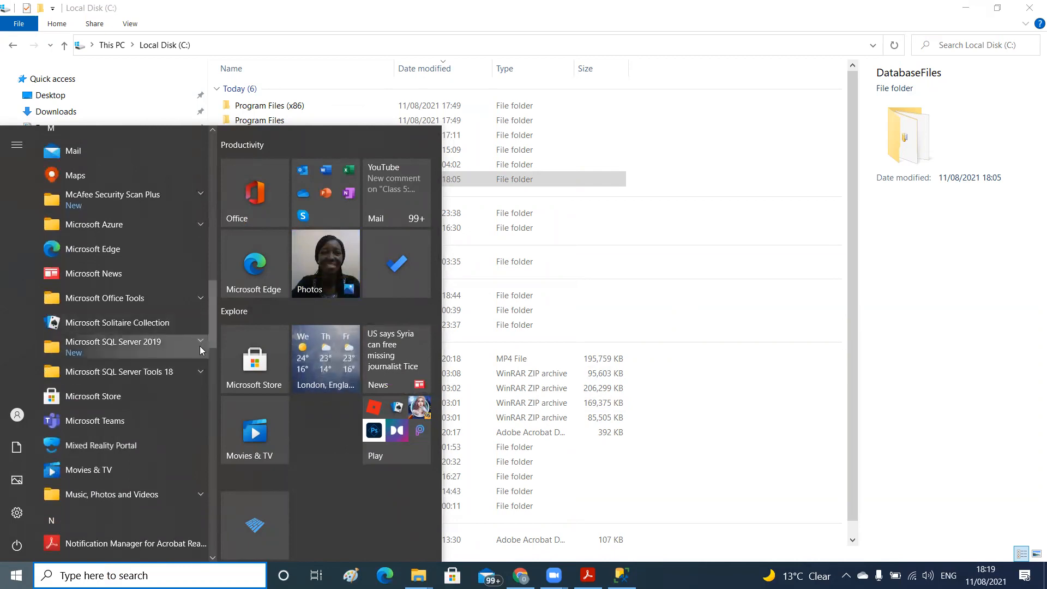
left_click(197, 368)
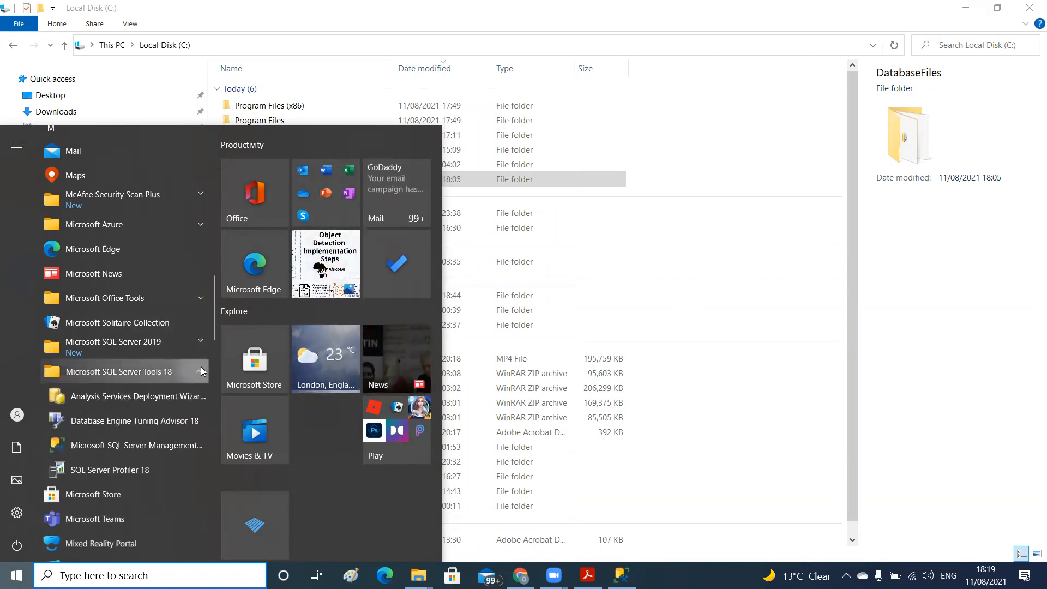
left_click(201, 367)
left_click(198, 342)
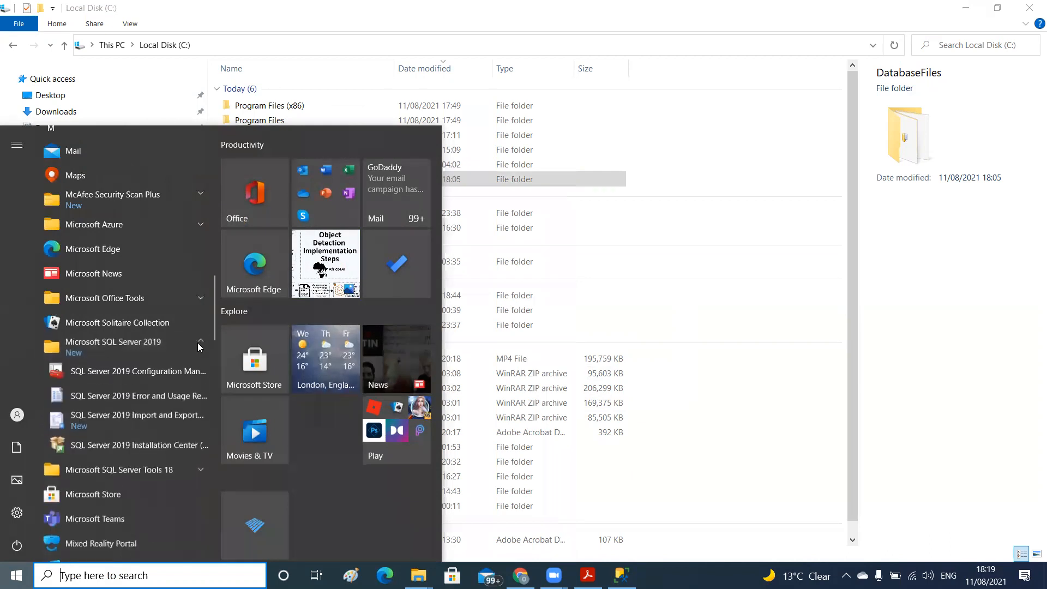
left_click(128, 416)
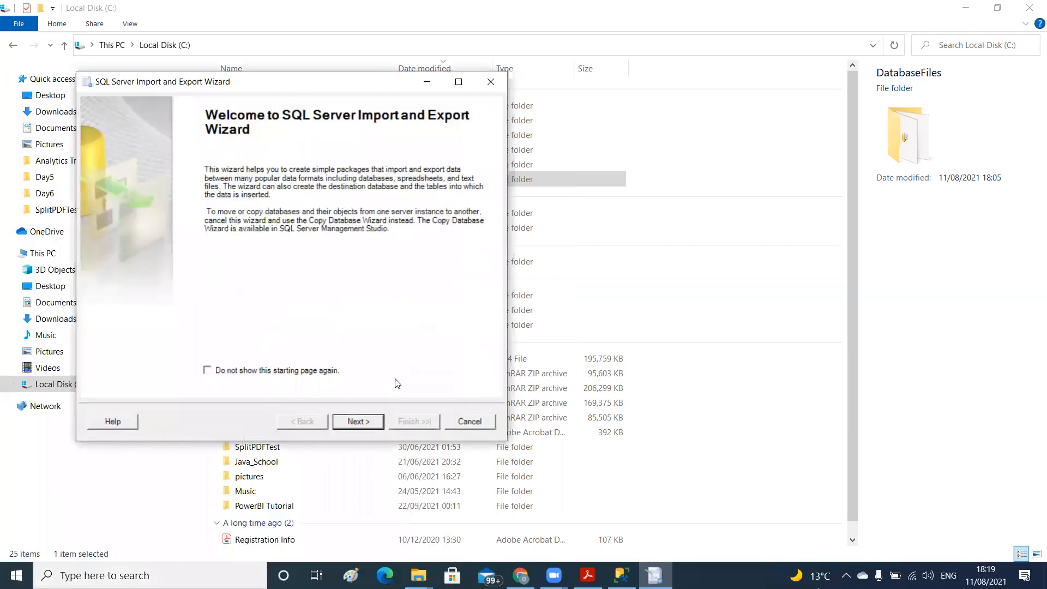
Go past the wizard's welcome page and choose Microsoft Excel as the data source
left_click(356, 419)
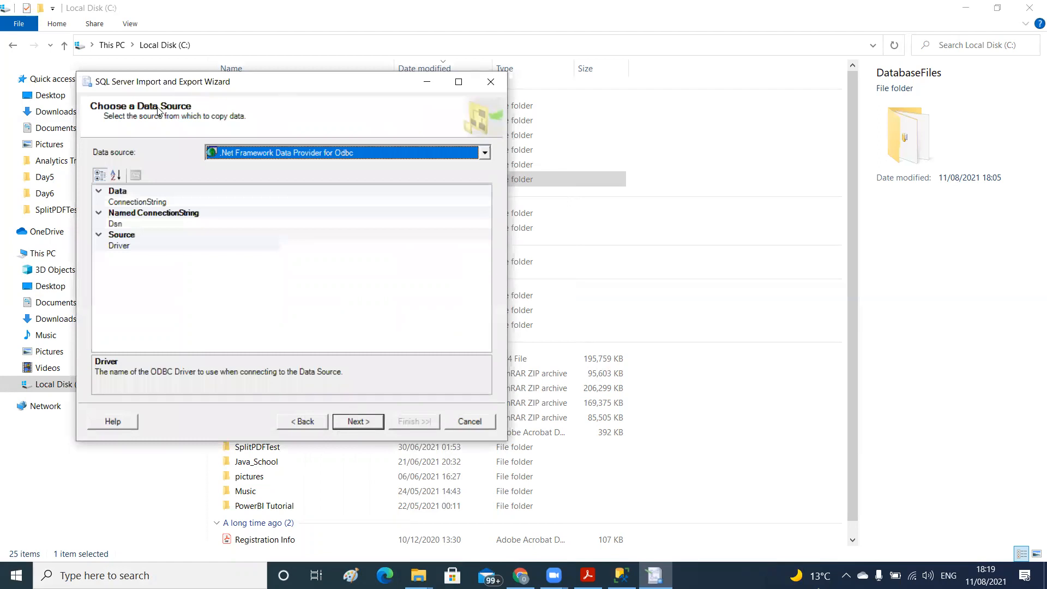
left_click(485, 154)
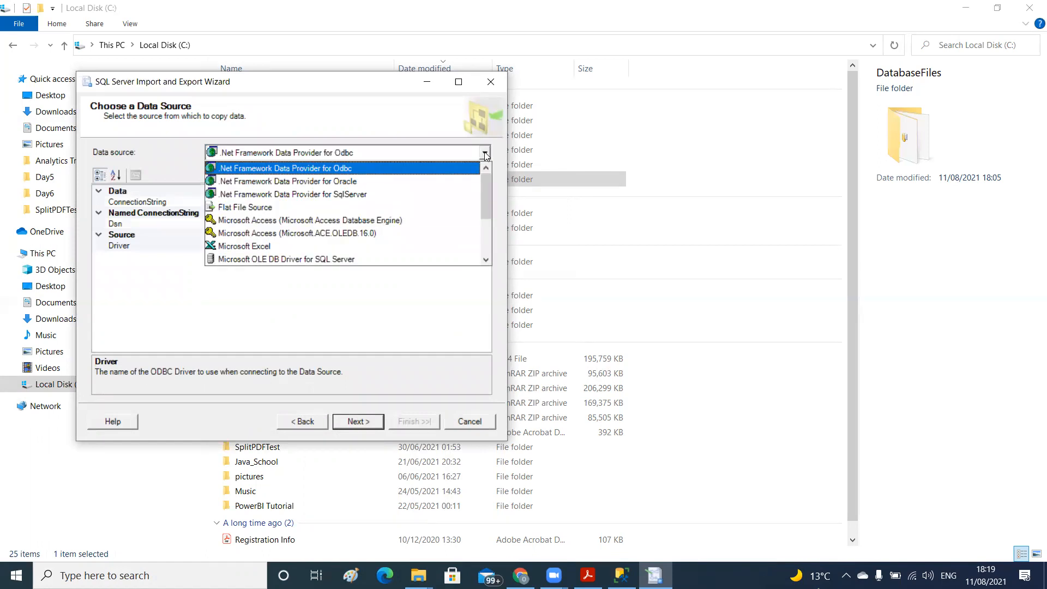
left_click(325, 247)
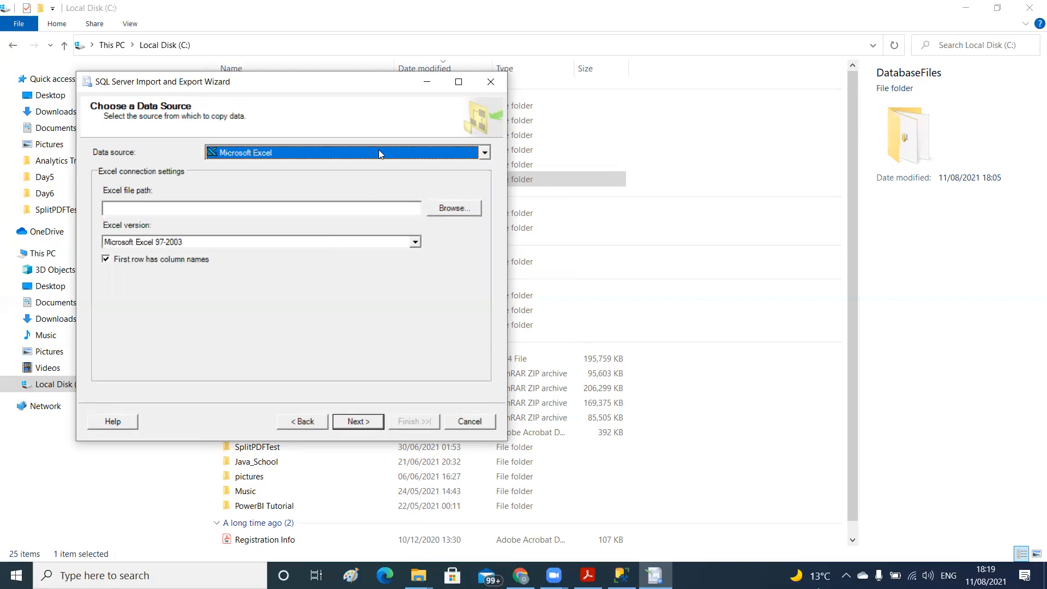
Select the US_Regional_Sales_Data workbook from the Downloads folder as the Excel source file
left_click(453, 208)
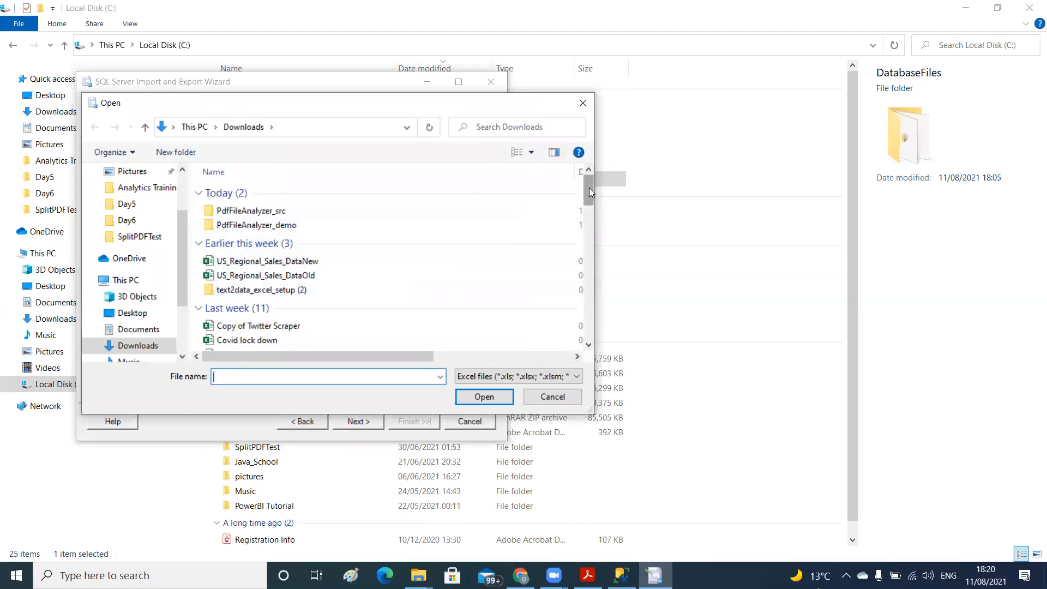
left_click_drag(589, 189, 587, 203)
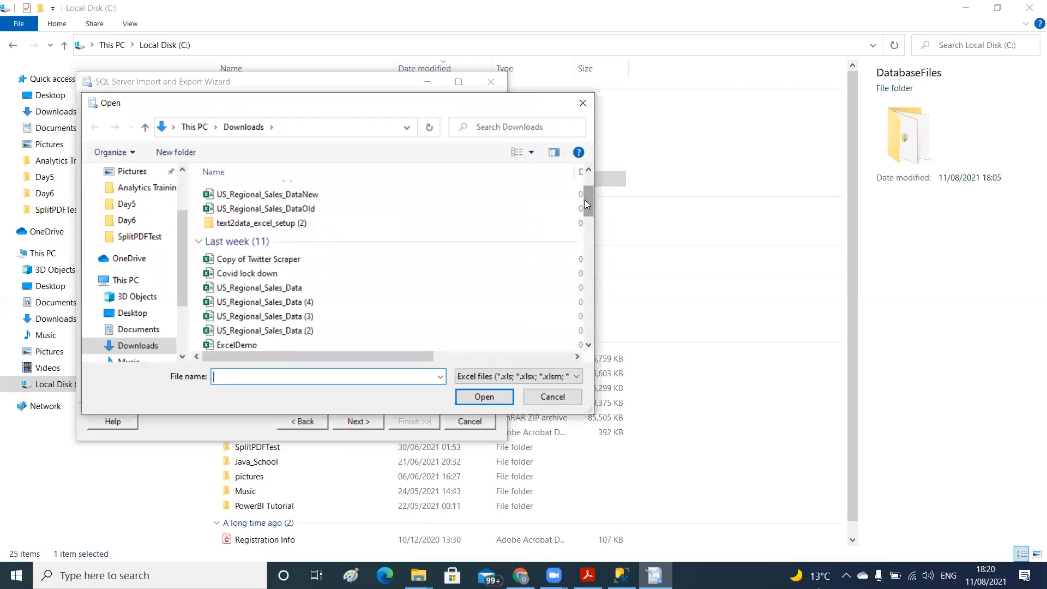
left_click(331, 284)
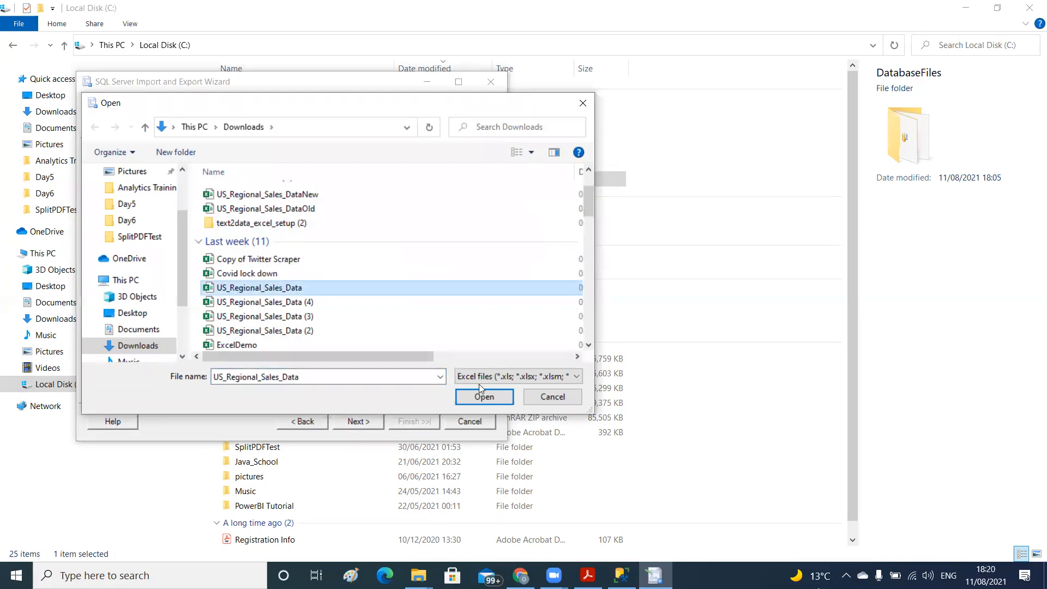
left_click(476, 398)
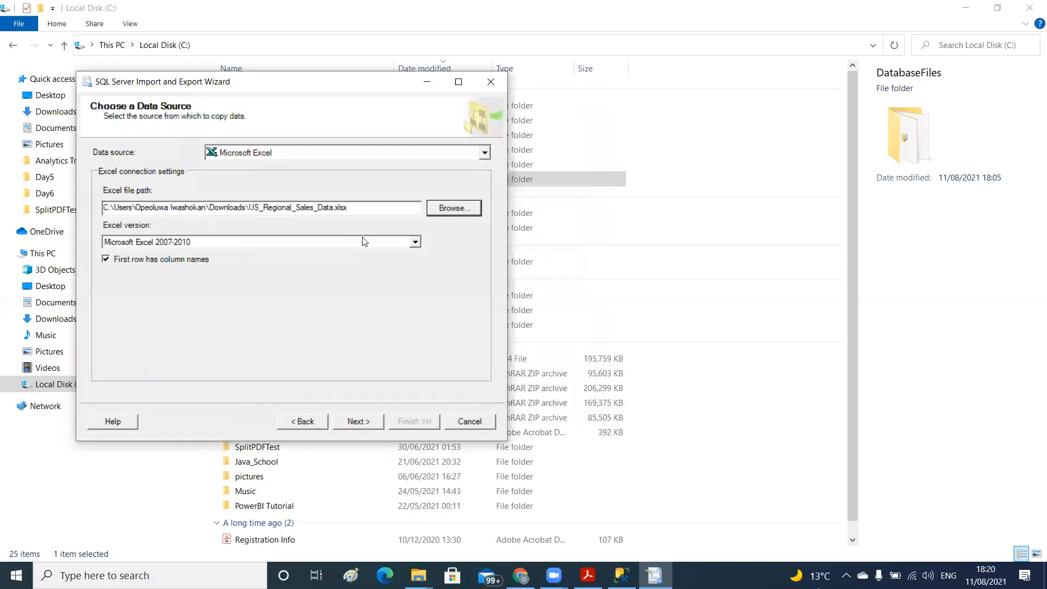
Set the Excel version to Microsoft Excel 2007-2010, keep the first row as column names, and proceed to the destination page
left_click(415, 242)
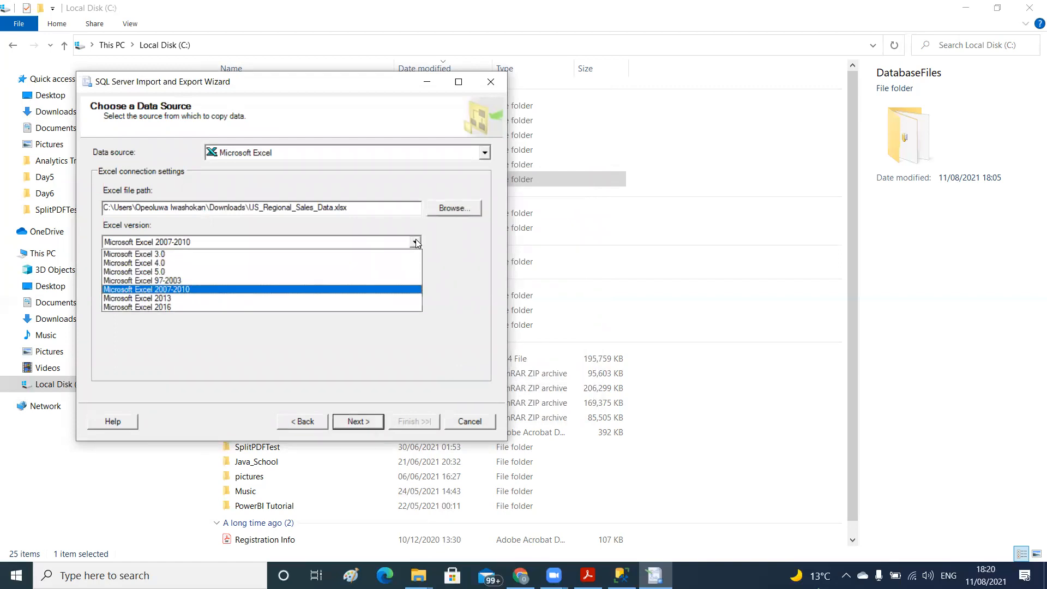
left_click(227, 289)
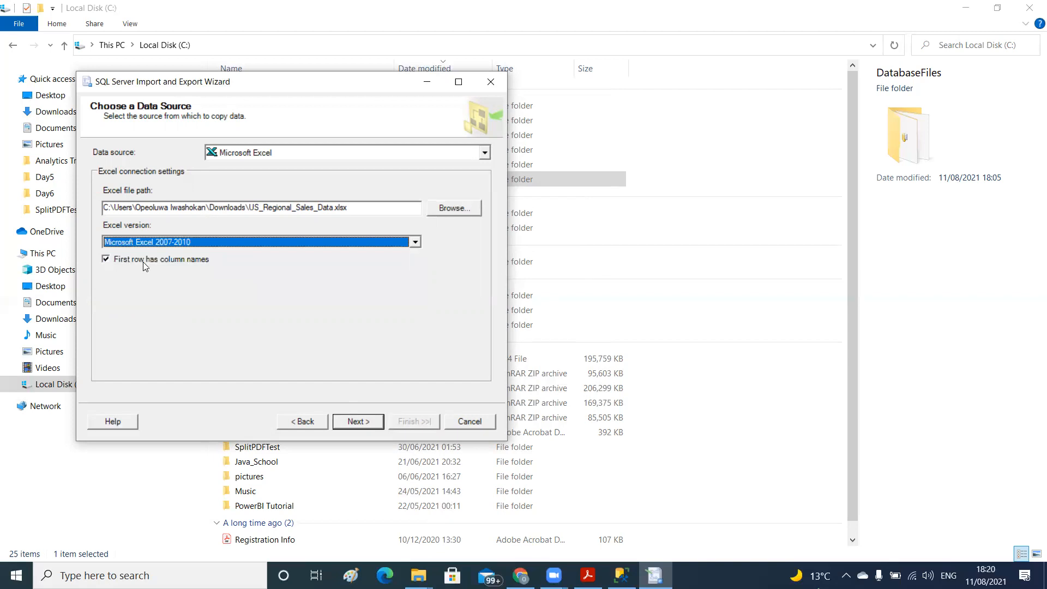
left_click(104, 258)
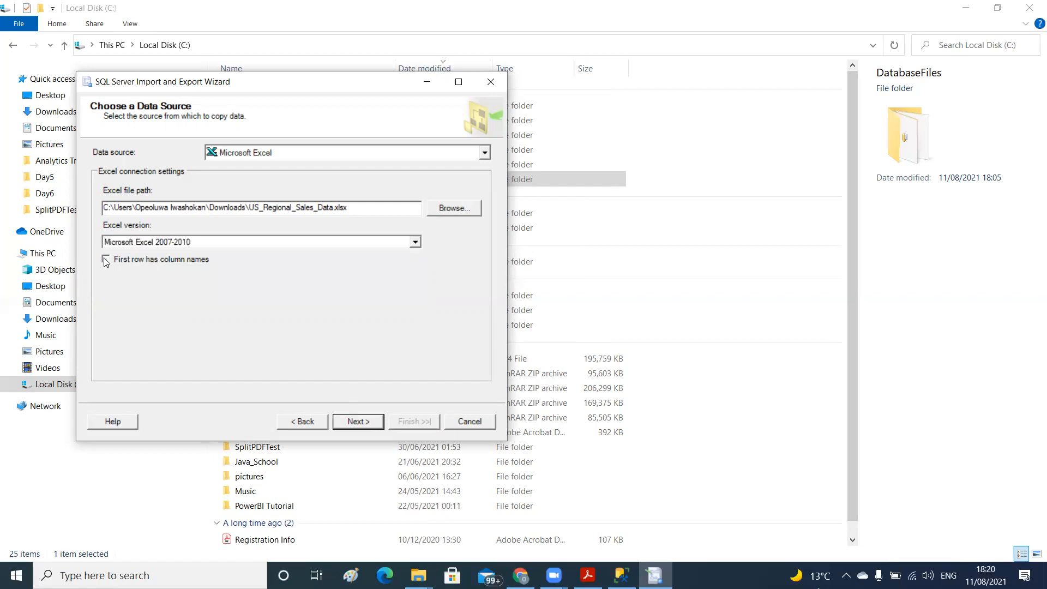
left_click(105, 260)
left_click(359, 422)
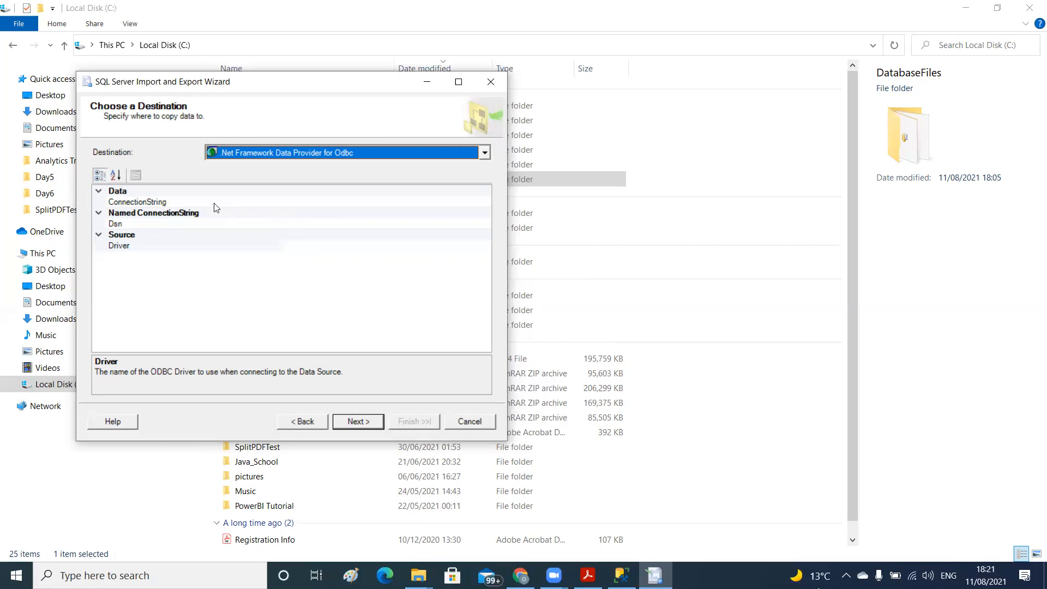
Set the import destination to SQL Server Native Client 11.0 and keep DESKTOP-ILT2JAV\SQLEXPRESS as the server
left_click(485, 155)
left_click_drag(483, 186, 483, 226)
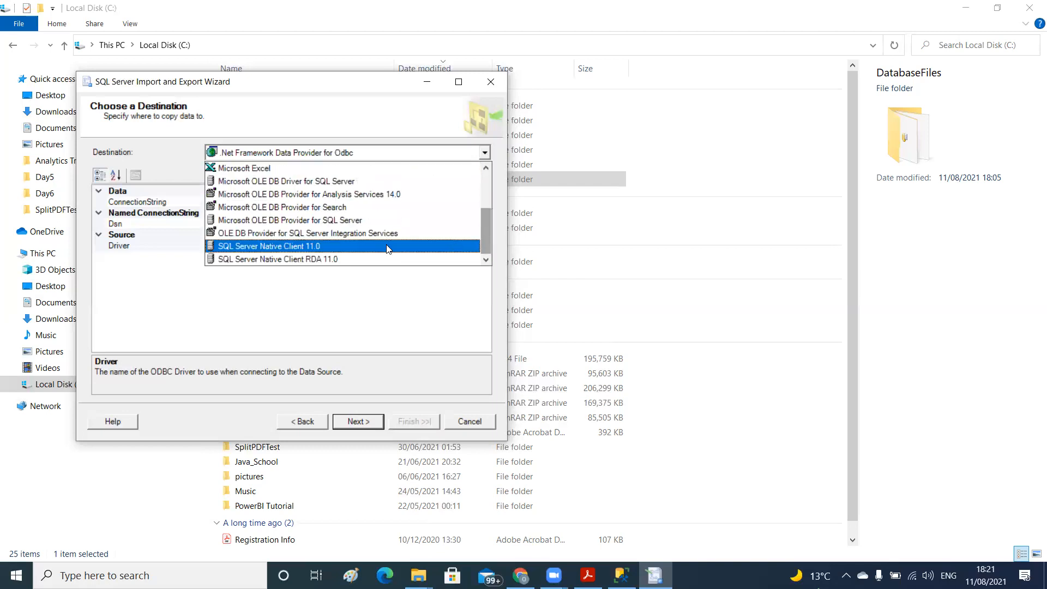
left_click(289, 248)
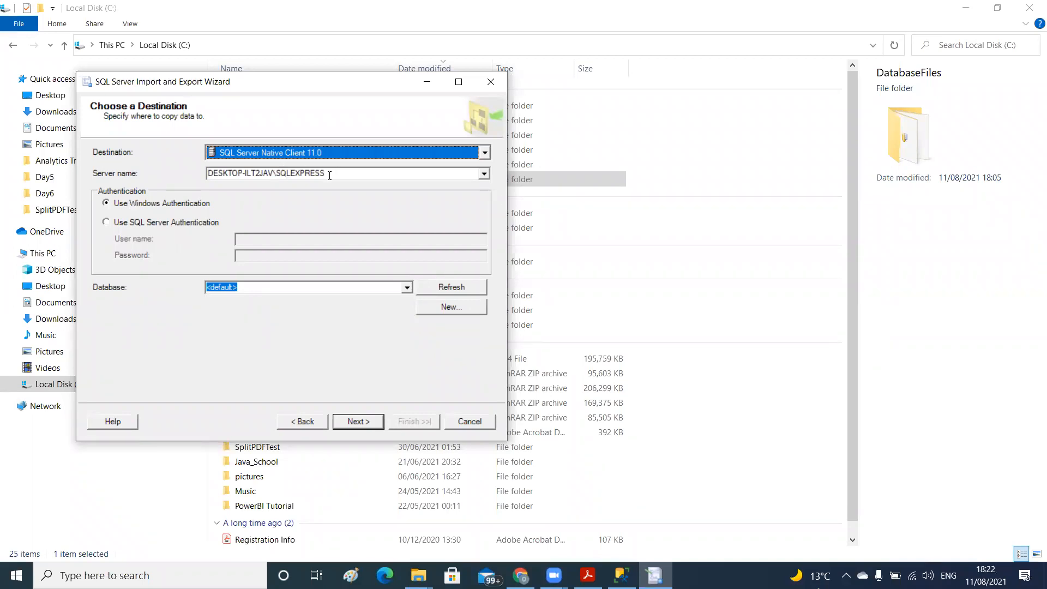
left_click(484, 173)
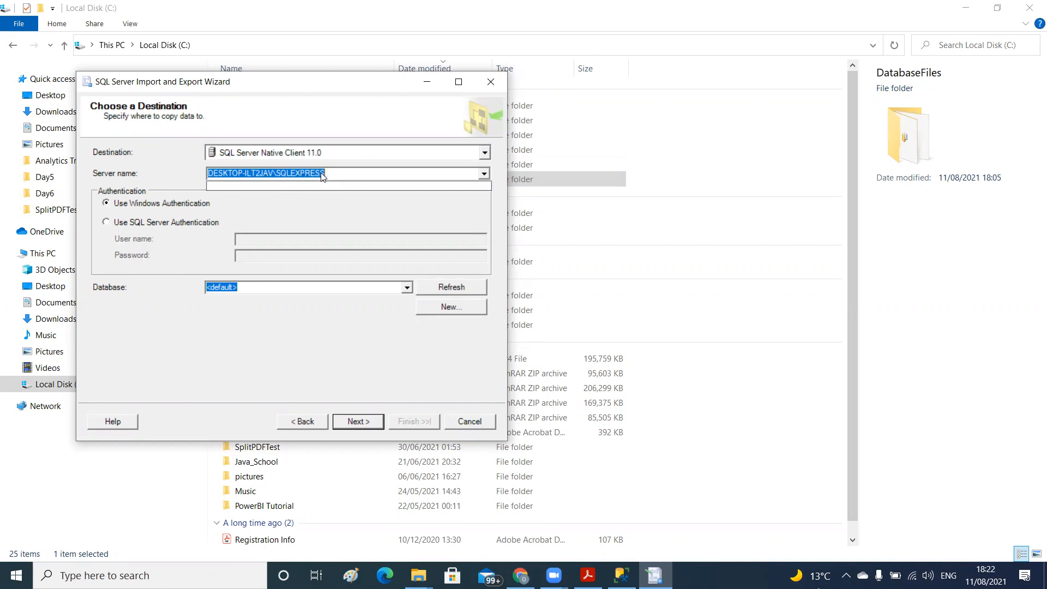
left_click(334, 174)
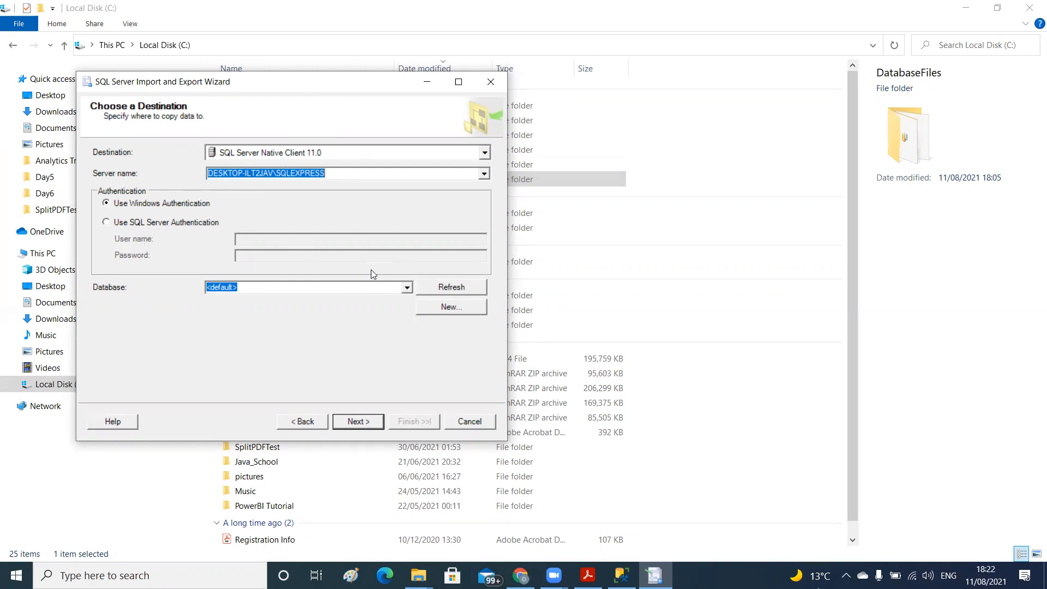
Choose Test_Database as the destination database and proceed with copying data from one or more tables or views
left_click(407, 288)
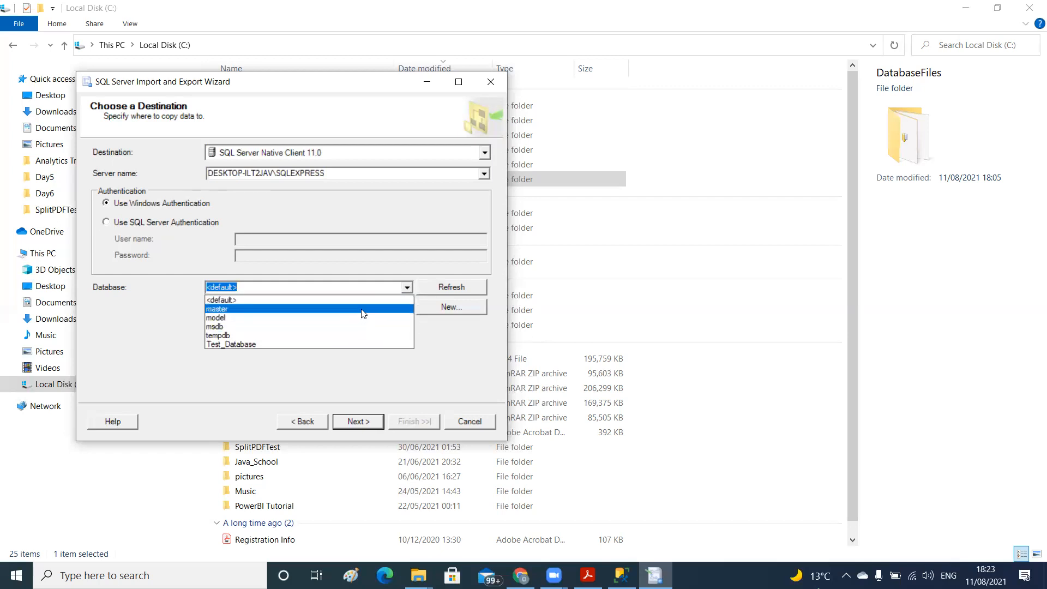
left_click(318, 344)
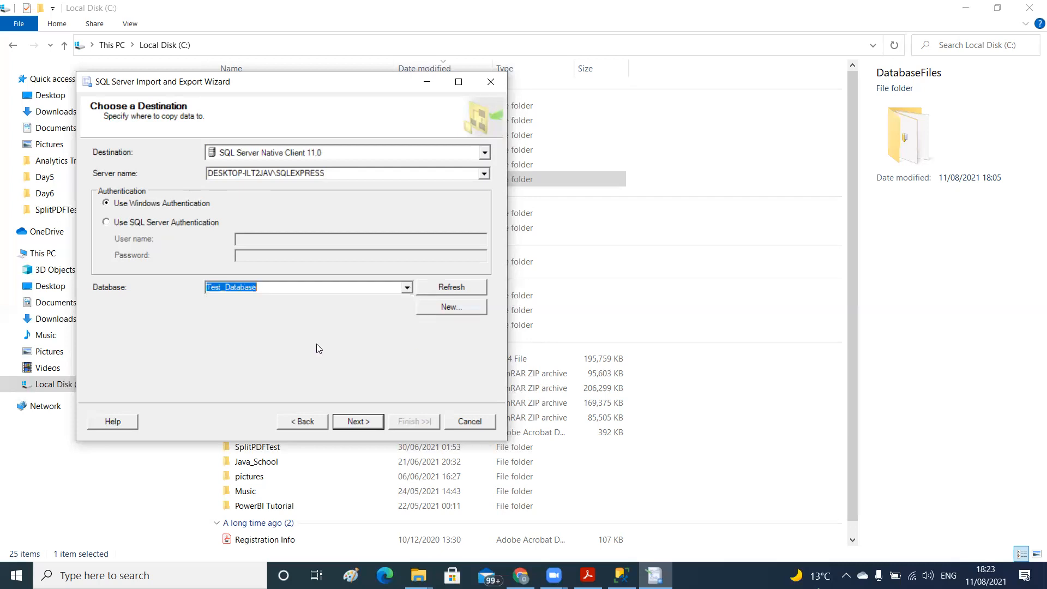
left_click(349, 425)
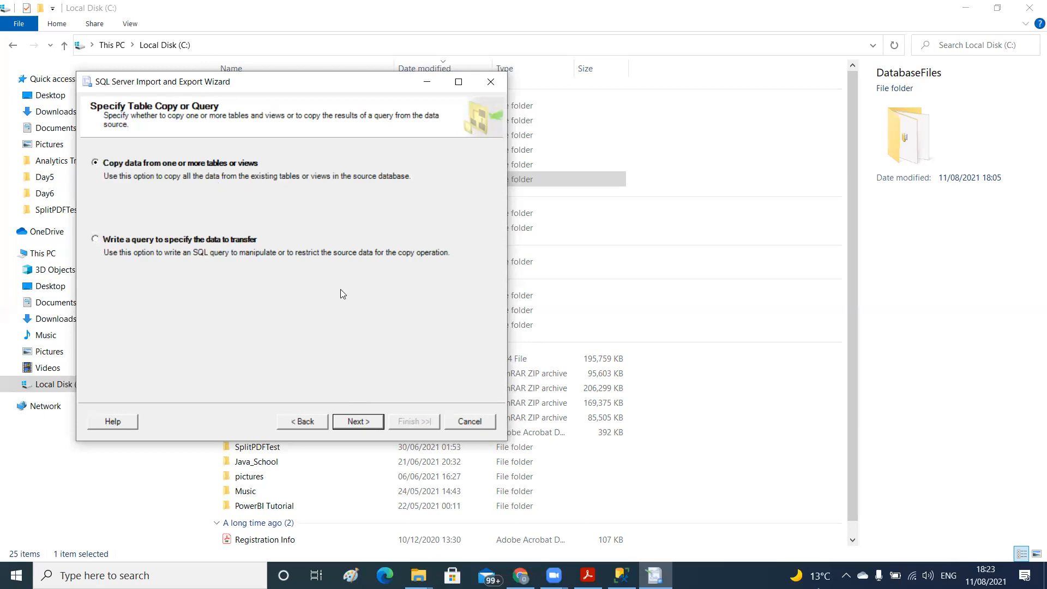
left_click(360, 422)
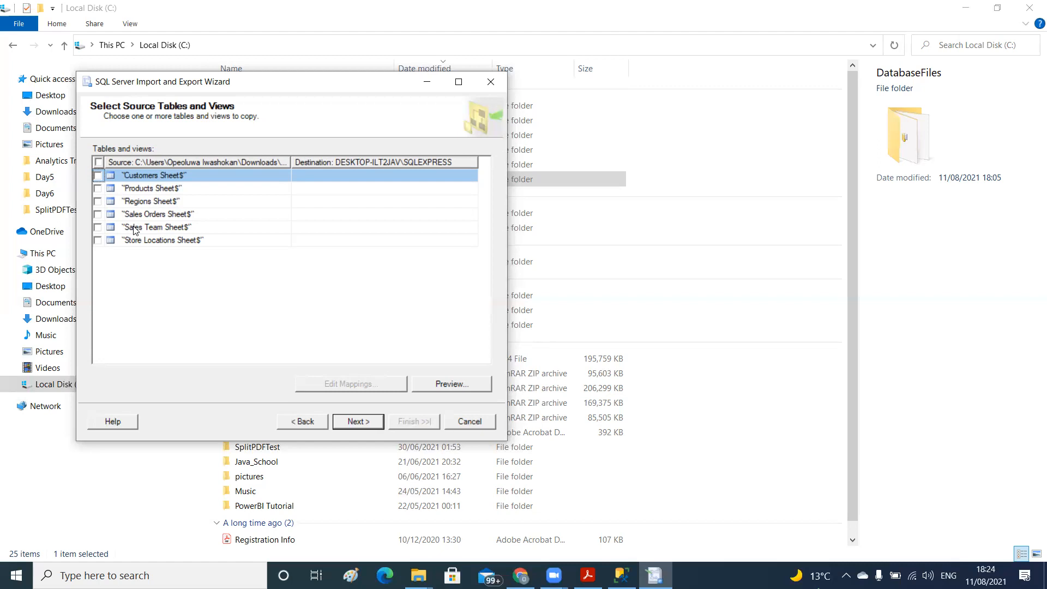
left_click(98, 163)
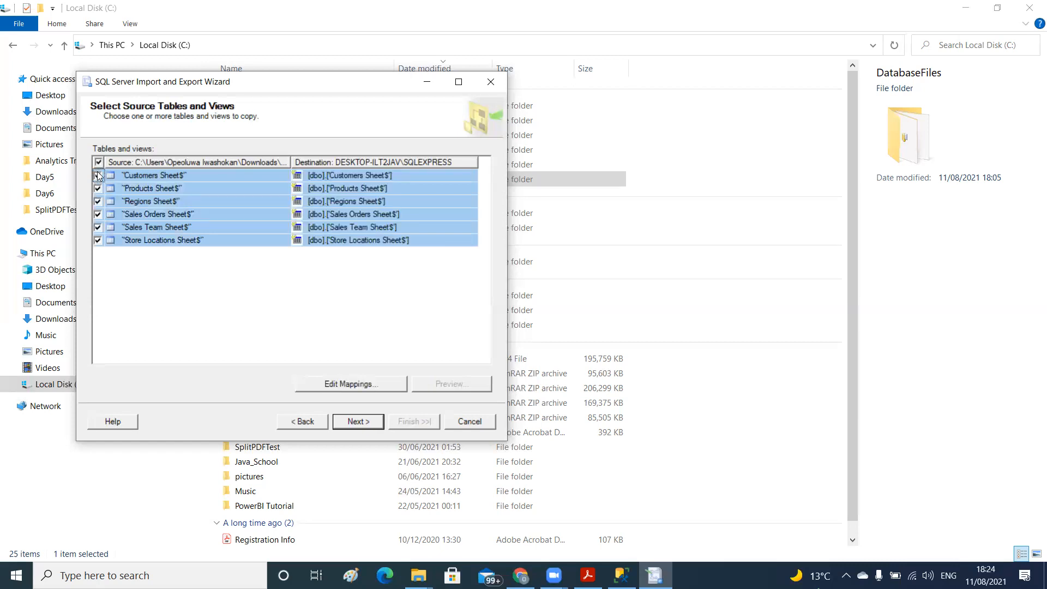
left_click(98, 161)
left_click(99, 175)
left_click(100, 176)
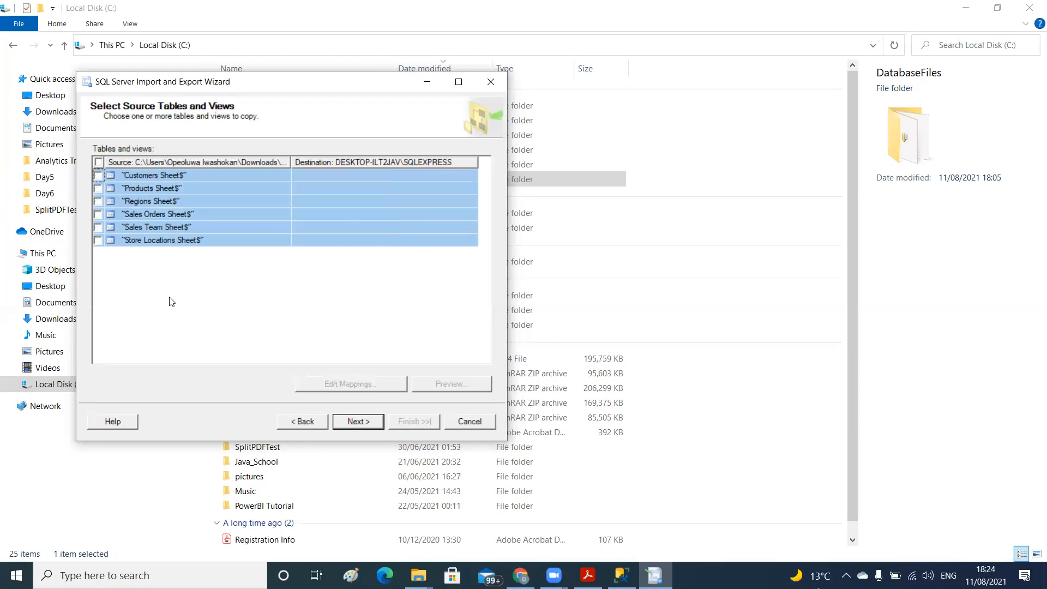
left_click(229, 227)
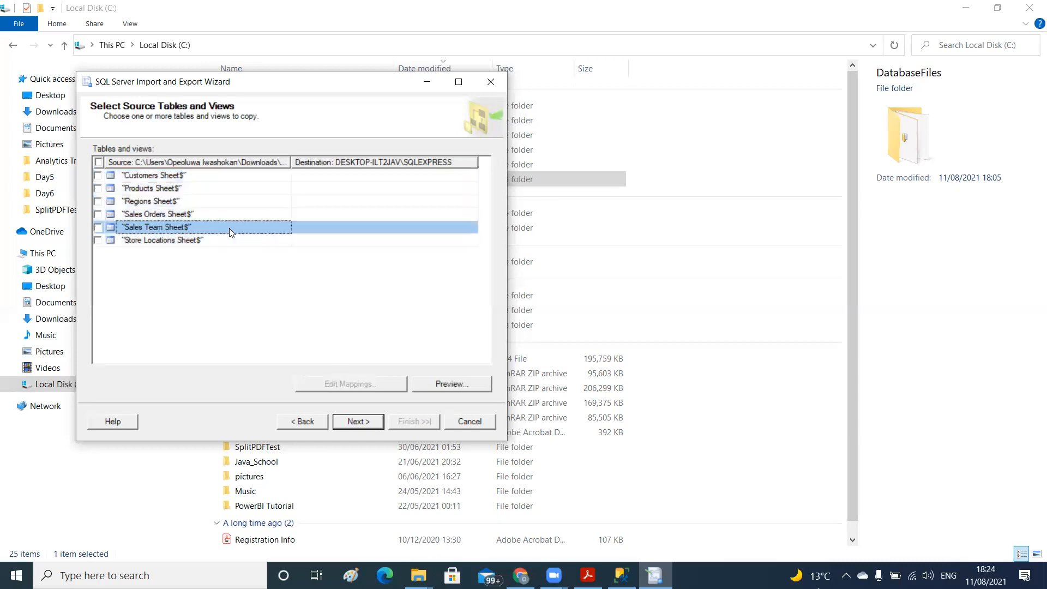
Include the Customers, Products, Regions, Sales Orders, Sales Team and Store Locations sheets one by one in the import
left_click(98, 175)
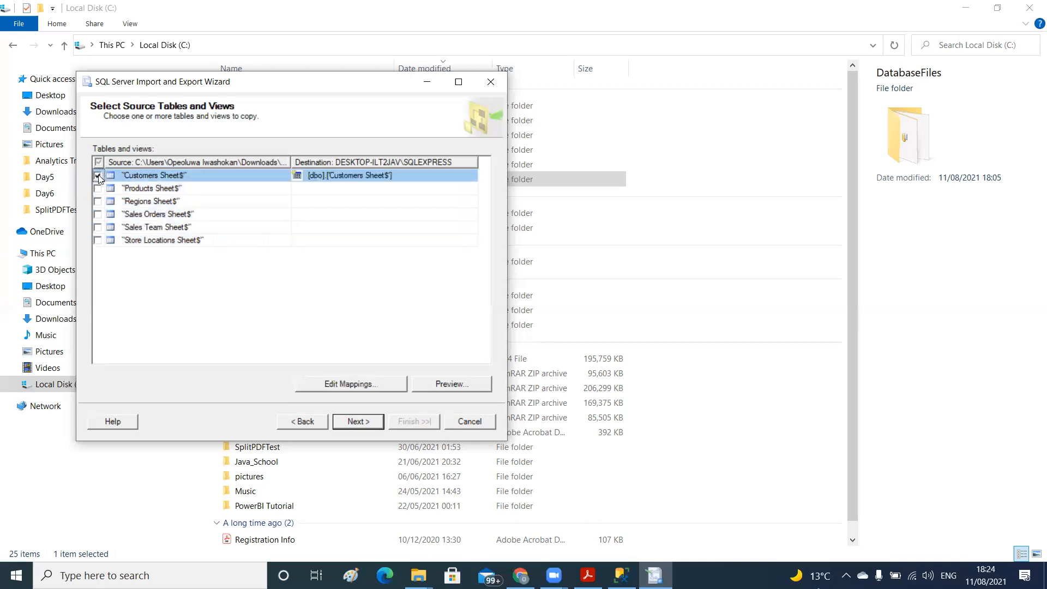
left_click(98, 188)
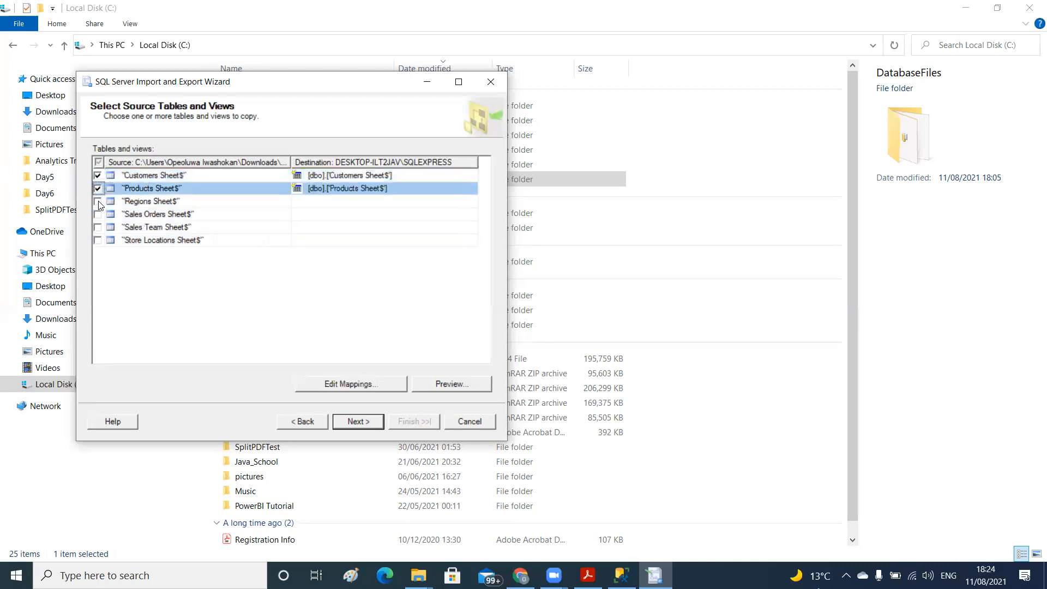
left_click(98, 202)
left_click(98, 215)
left_click(97, 228)
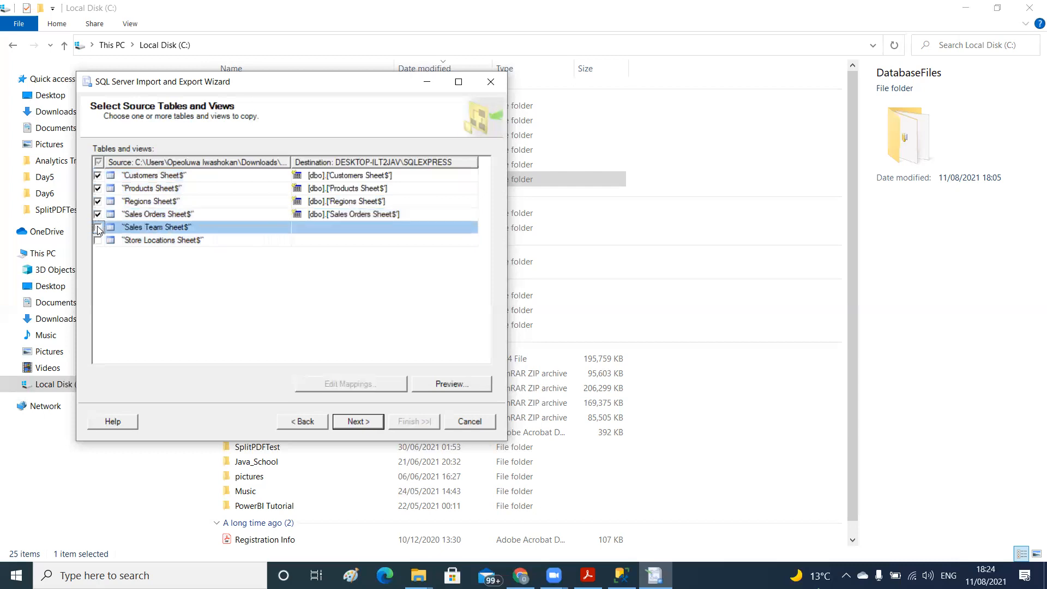
left_click(98, 241)
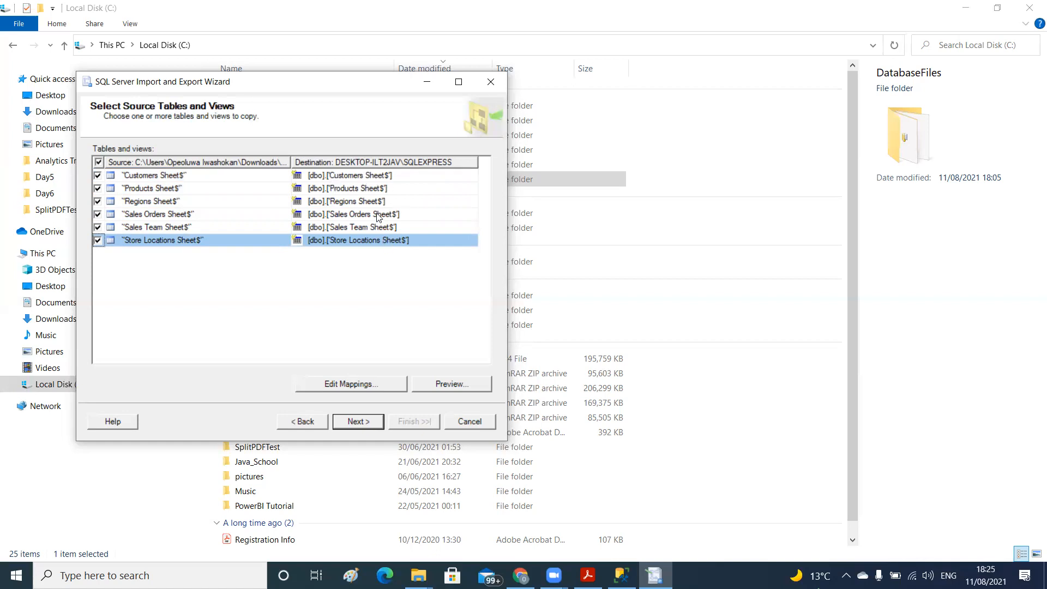
Shorten the destination table name for the Customers sheet to Customers
left_click(388, 176)
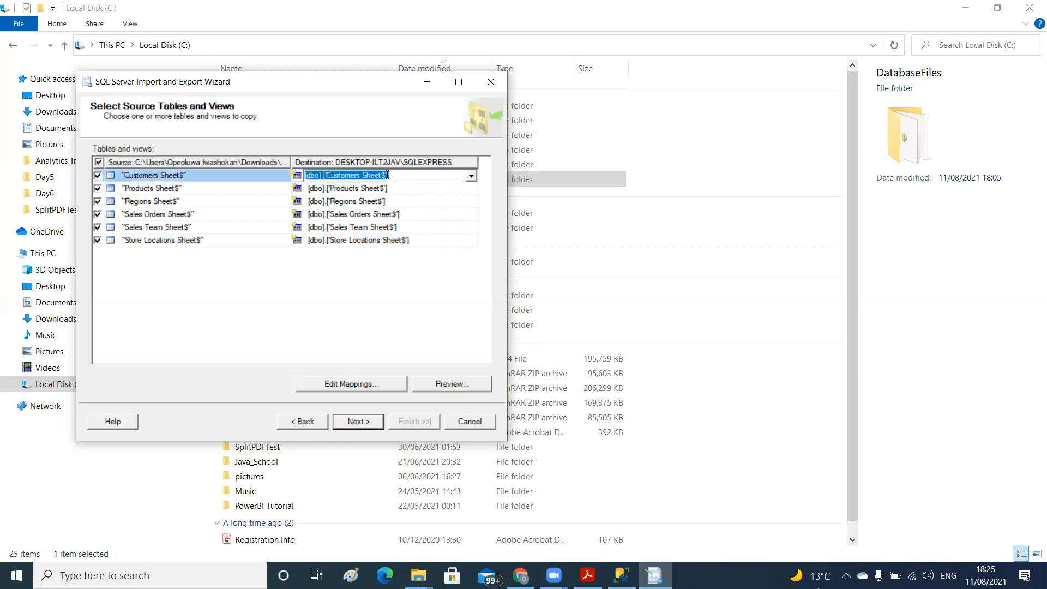
left_click(386, 175)
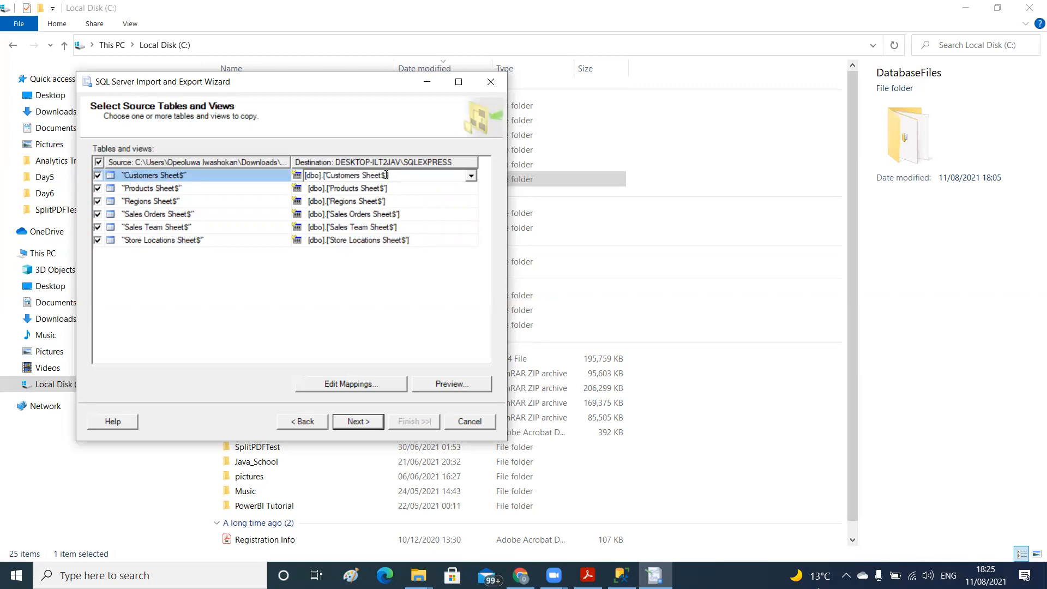
key("BackSpace")
key("BackSpace")
key("BackSpace")
key("BackSpace")
key("BackSpace")
key("BackSpace")
key("BackSpace")
Rename the destination tables for the Products and Regions sheets to Products and Regions
left_click(382, 188)
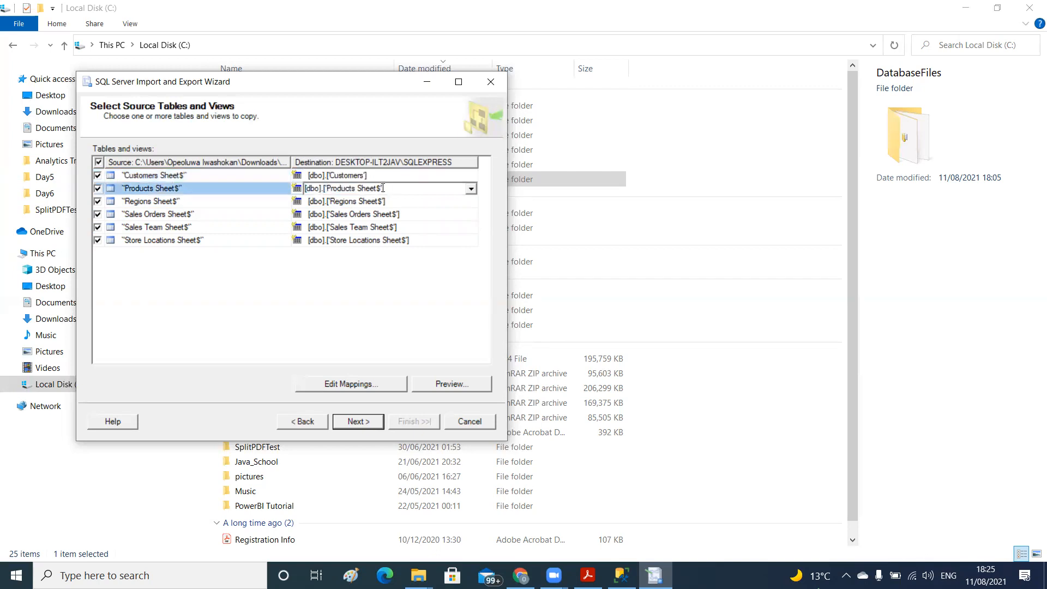
key("BackSpace")
key("BackSpace")
key("BackSpace")
key("BackSpace")
key("BackSpace")
key("BackSpace")
key("BackSpace")
left_click(381, 203)
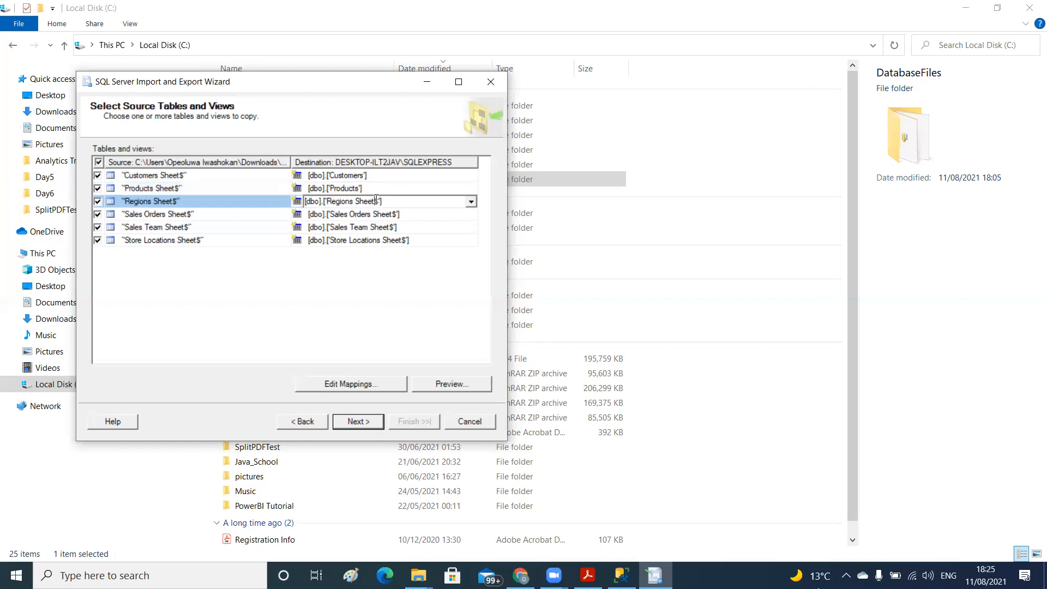
key("BackSpace")
key("BackSpace")
key("BackSpace")
key("BackSpace")
key("BackSpace")
key("BackSpace")
key("BackSpace")
Rename the destination table for the Sales Orders sheet to Sales-Orders
left_click(393, 213)
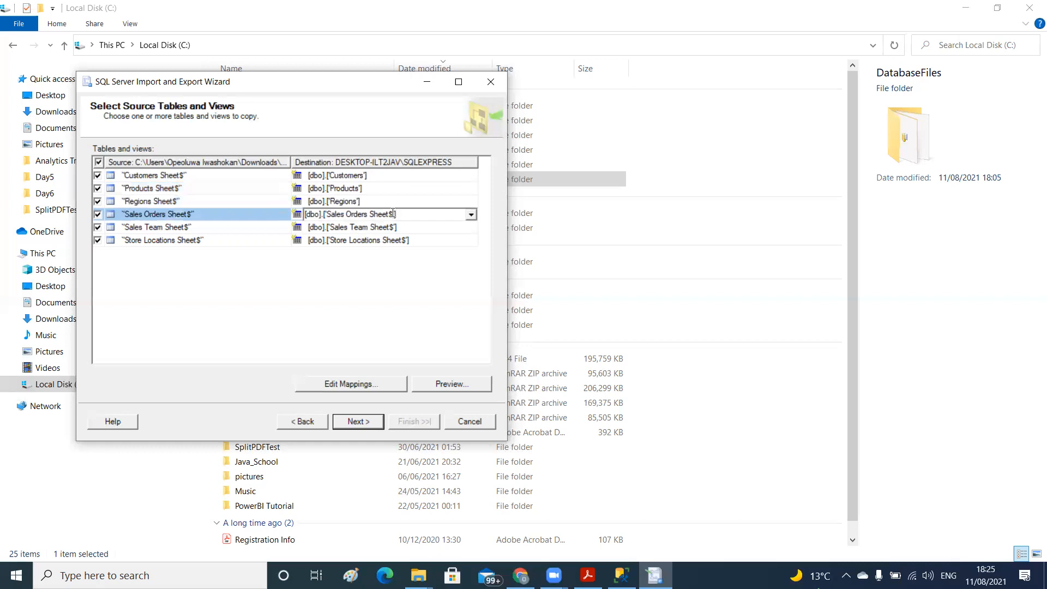
key("BackSpace")
key("BackSpace")
key("BackSpace")
key("BackSpace")
key("BackSpace")
key("BackSpace")
key("BackSpace")
key("Left")
type("-")
key("BackSpace")
type("-")
Rename the destination table for the Sales Team sheet to Sales-Team
left_click(392, 227)
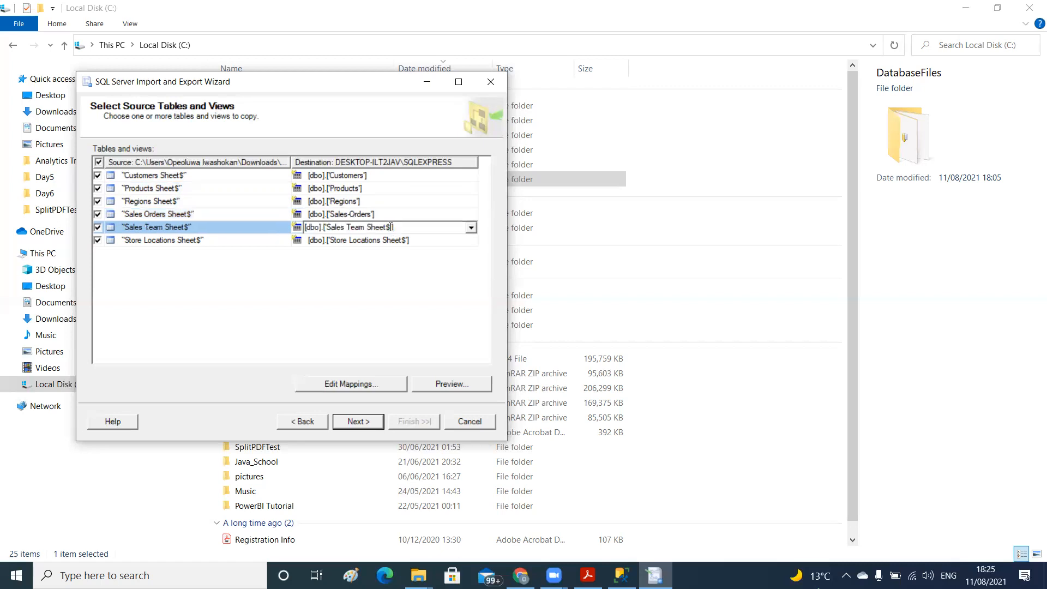
key("BackSpace")
key("BackSpace")
key("BackSpace")
key("BackSpace")
key("BackSpace")
Rename the destination table for the Store Locations sheet to Store-Locations and proceed to the next wizard page
key("BackSpace")
key("BackSpace")
key("BackSpace")
key("Left")
key("Left")
key("Left")
key("BackSpace")
type("-")
left_click(398, 241)
left_click(399, 240)
key("BackSpace")
key("BackSpace")
key("BackSpace")
key("BackSpace")
key("BackSpace")
key("BackSpace")
key("BackSpace")
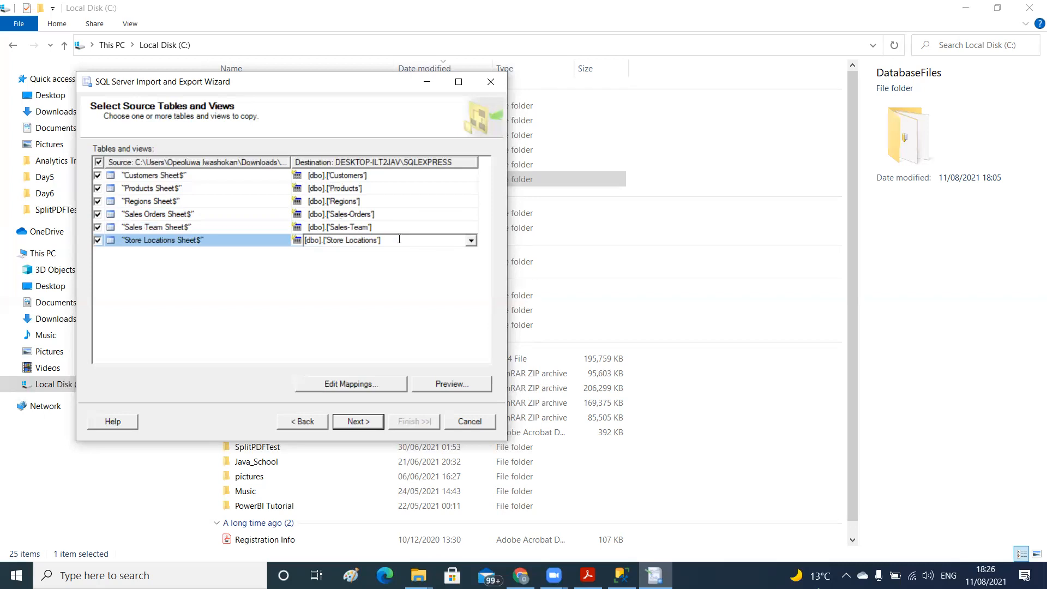
key("Left")
key("Left")
key("Left")
key("Left")
key("Left")
key("Left")
key("Left")
key("BackSpace")
type("-")
left_click(363, 423)
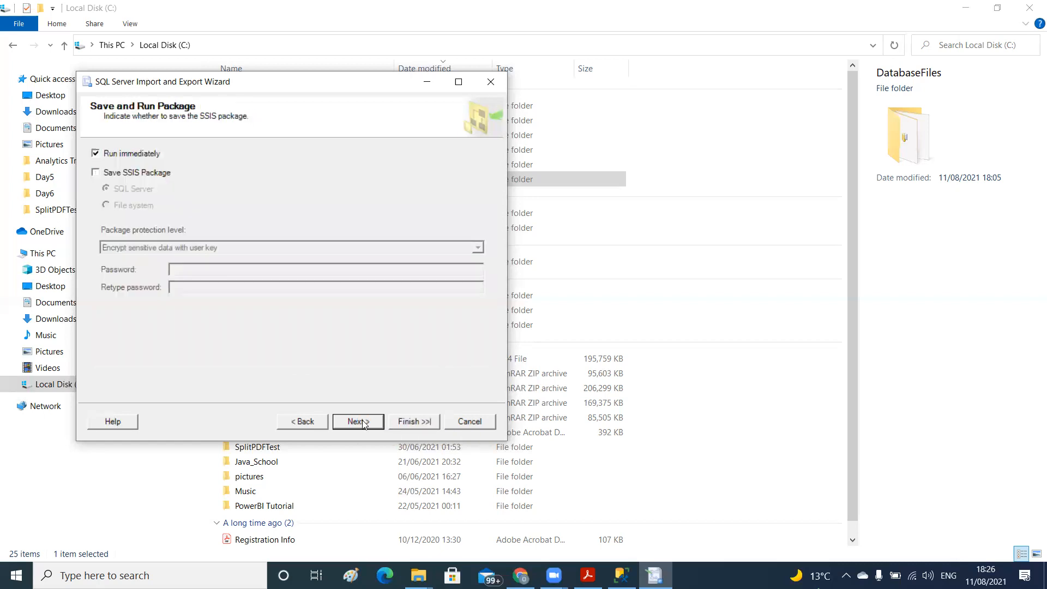
Return to the source table selection and set the Customer Names column size to 50 in the Customers mapping
left_click(308, 423)
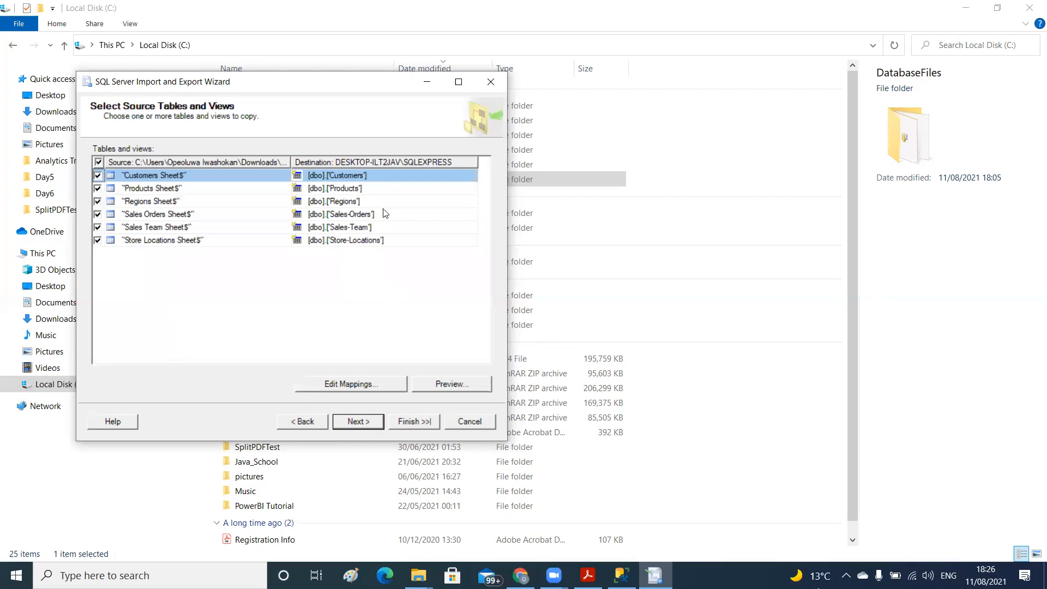
left_click(342, 383)
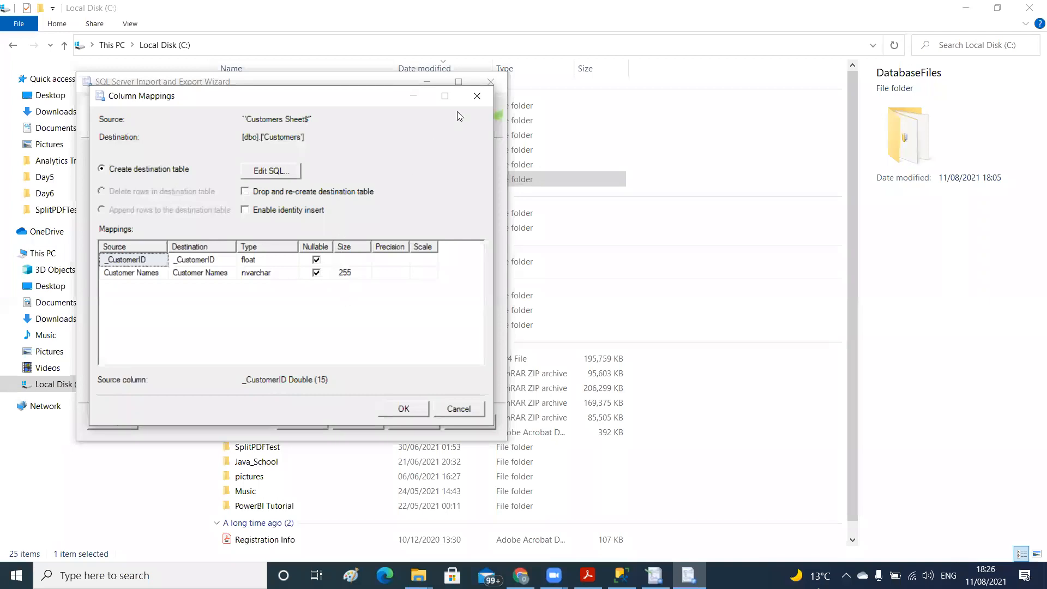
left_click(347, 274)
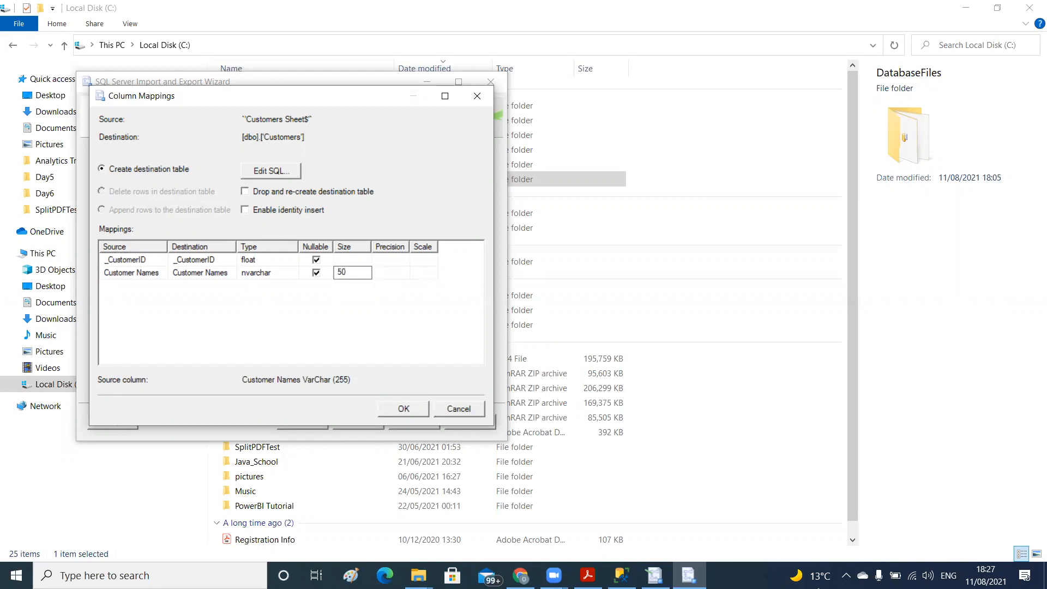
type("50")
left_click(394, 409)
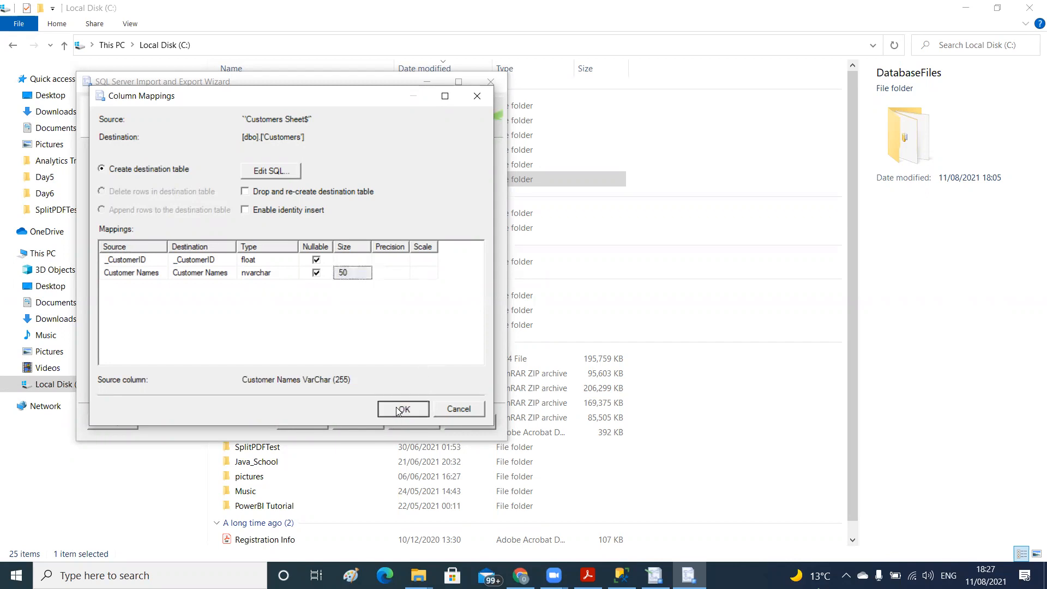
Check the column mappings of the Products sheet and close them without changes
left_click(370, 189)
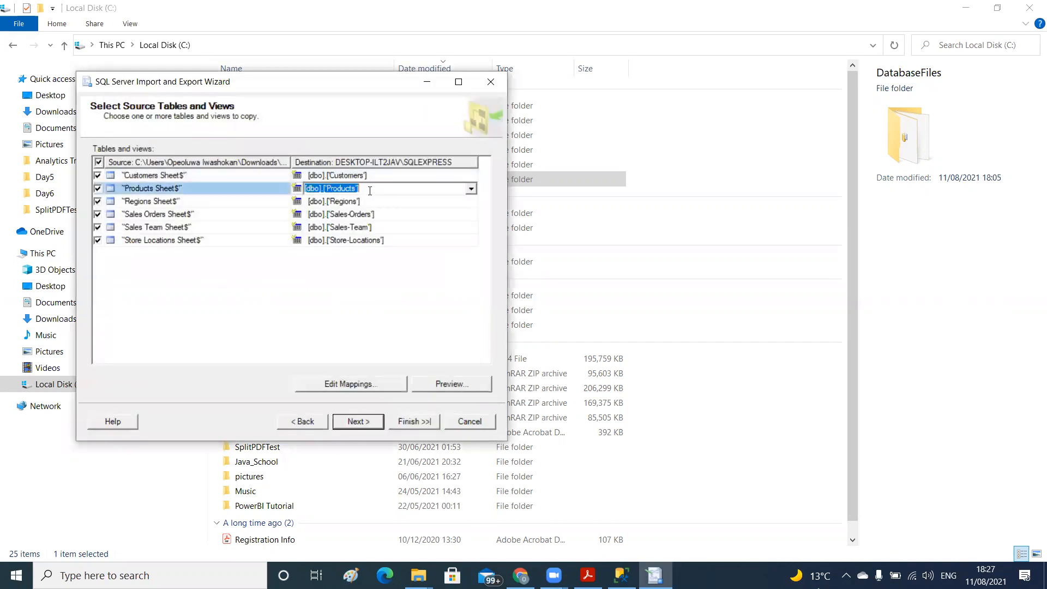
left_click(350, 385)
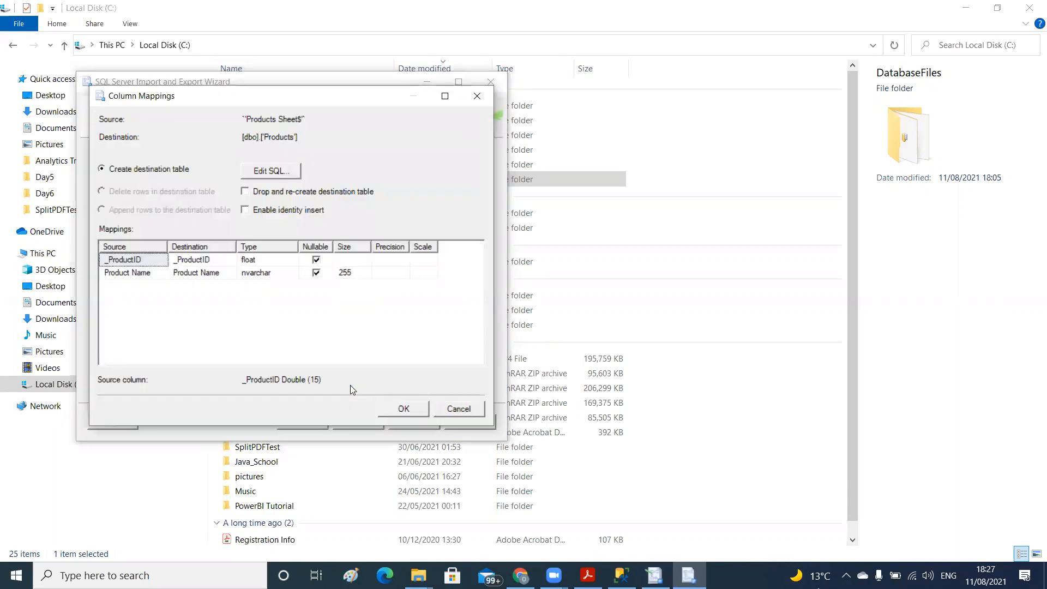
left_click(476, 97)
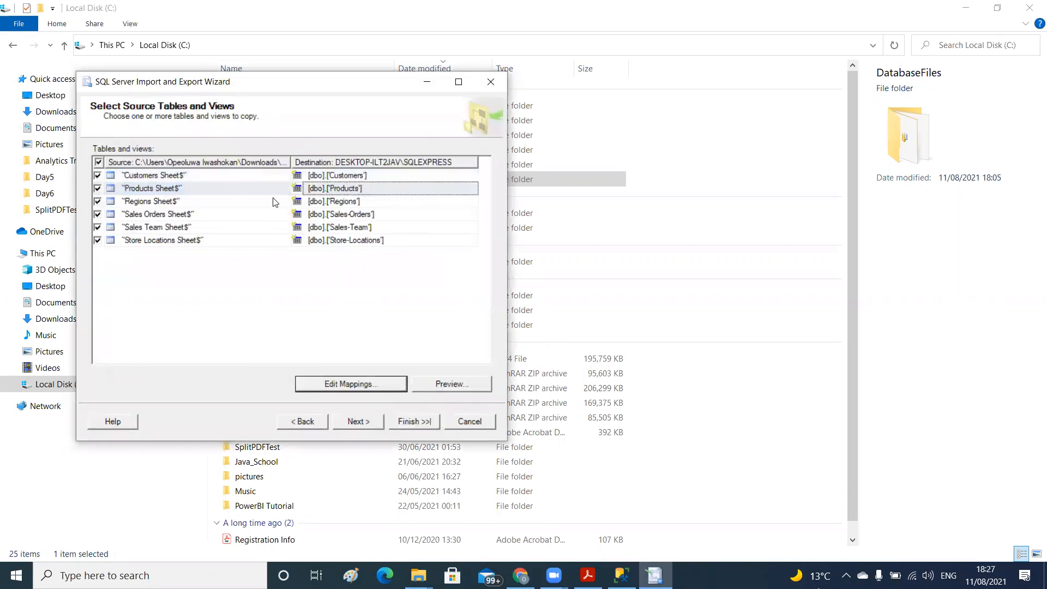
Review the column mappings of the Sales Orders sheet from OrderNumber through the last columns and accept them unchanged
left_click(354, 215)
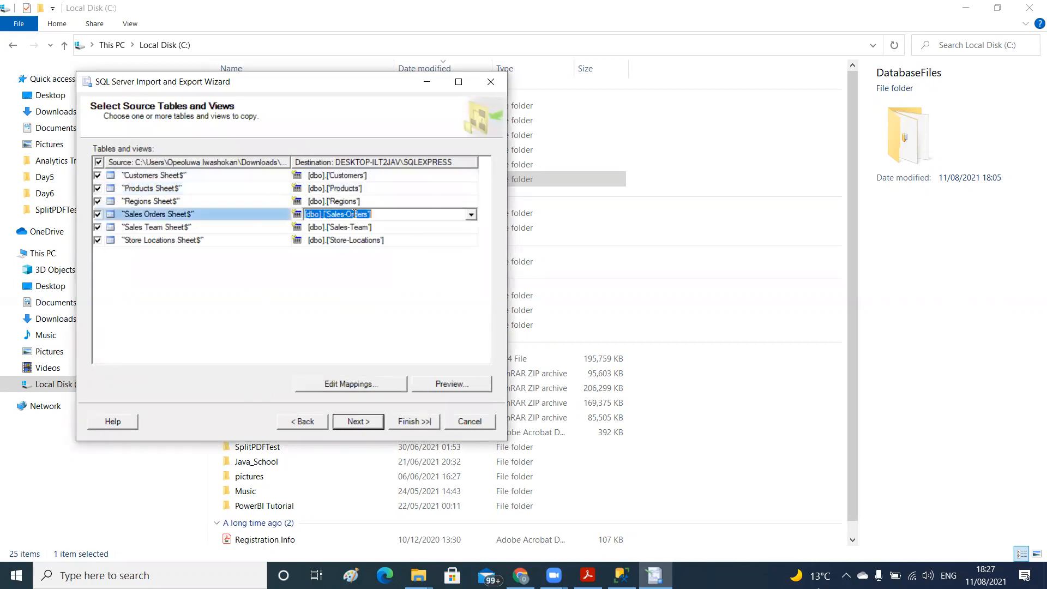
left_click(336, 383)
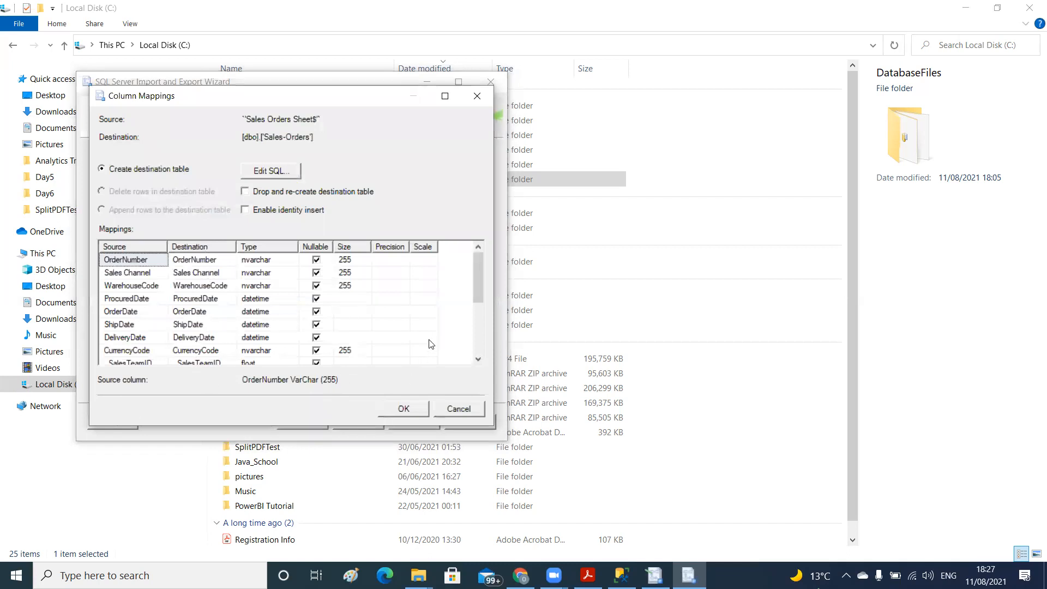
left_click_drag(483, 290, 480, 311)
left_click(190, 326)
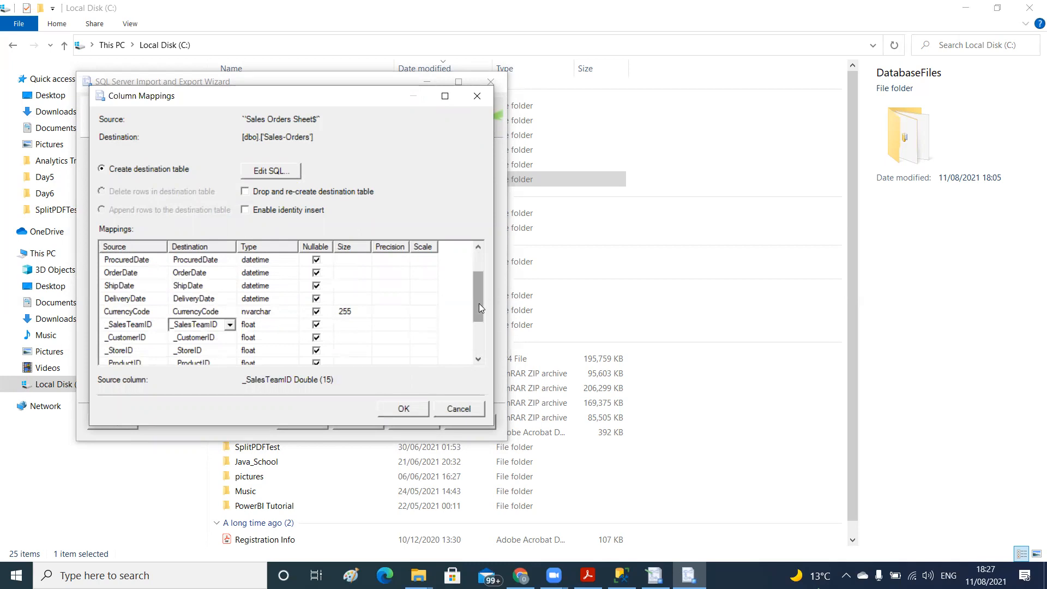
left_click_drag(479, 299, 479, 263)
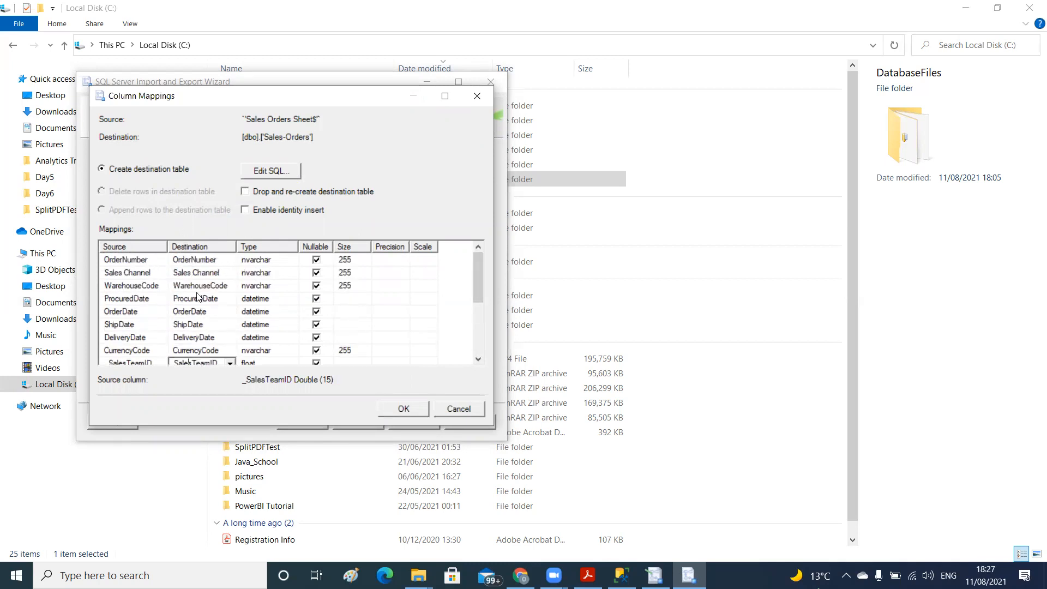
left_click(179, 263)
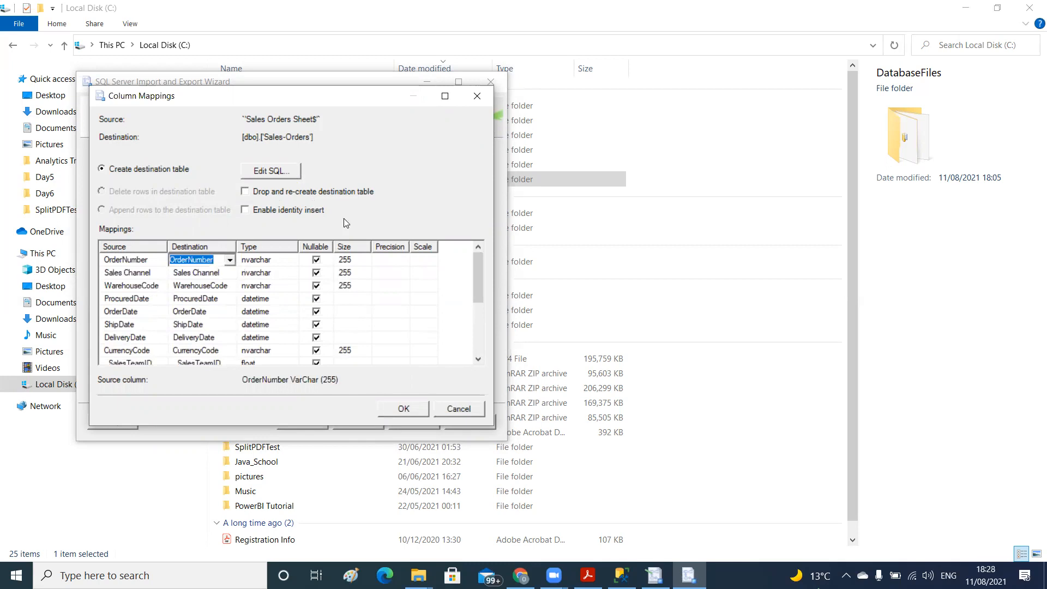
left_click_drag(475, 280, 474, 325)
left_click(403, 408)
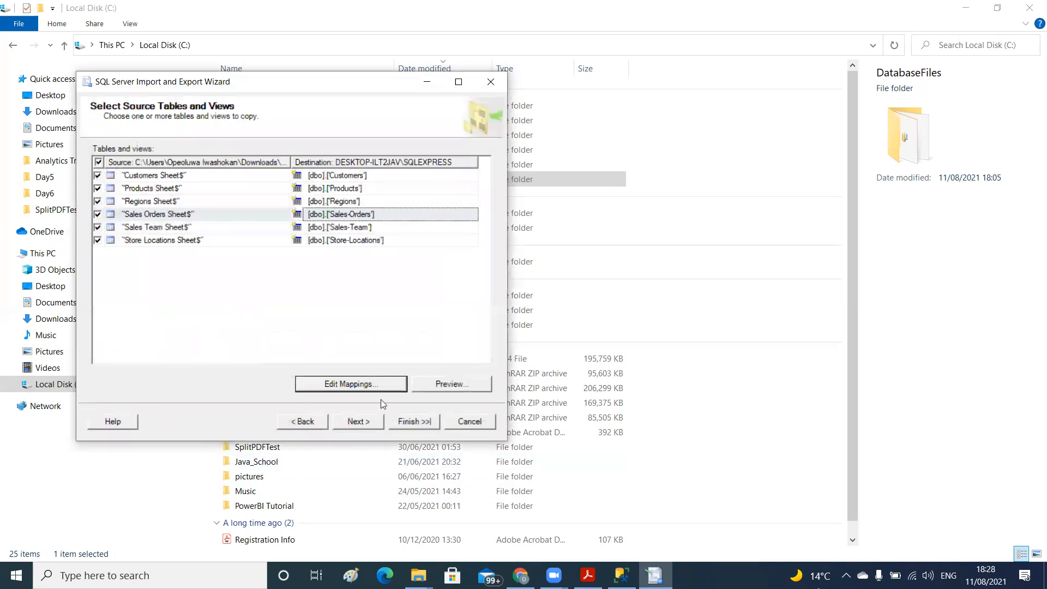
Finish the import wizard with the package set to run immediately, and close it once all six sheets are copied
left_click(369, 422)
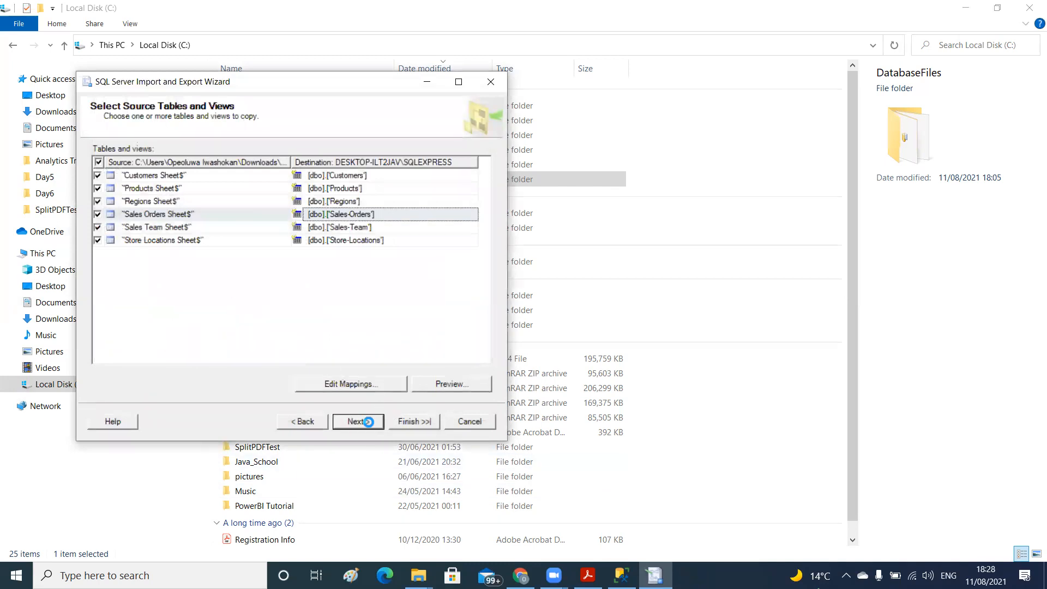
left_click(406, 423)
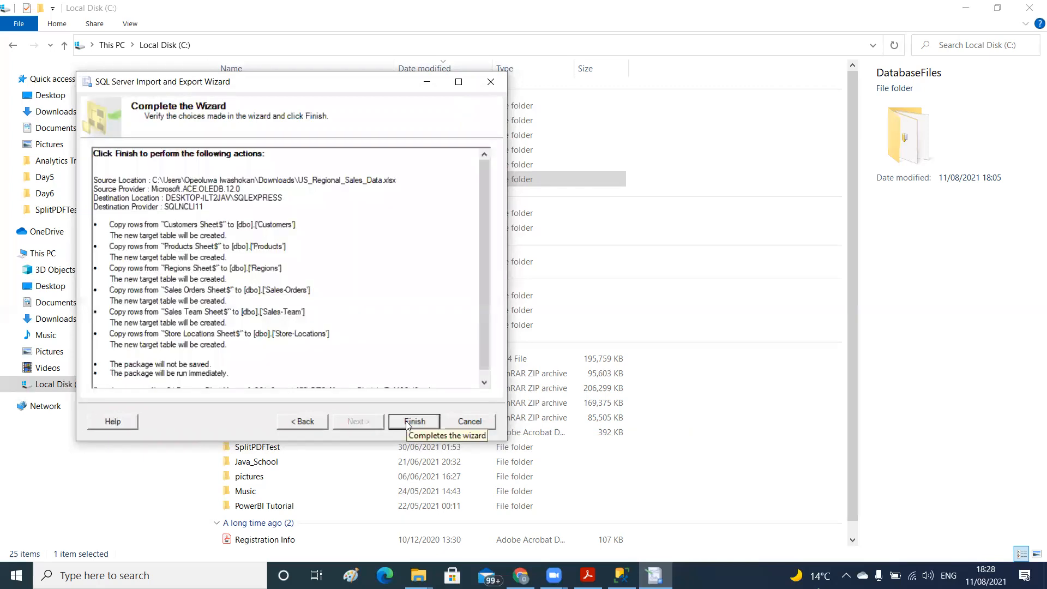
left_click(413, 421)
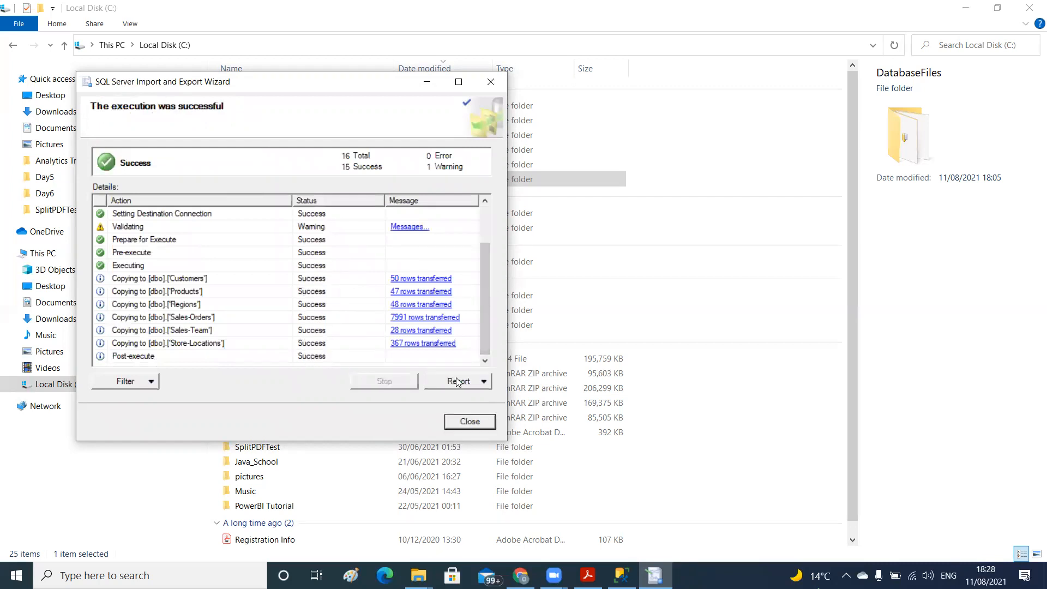
left_click(477, 423)
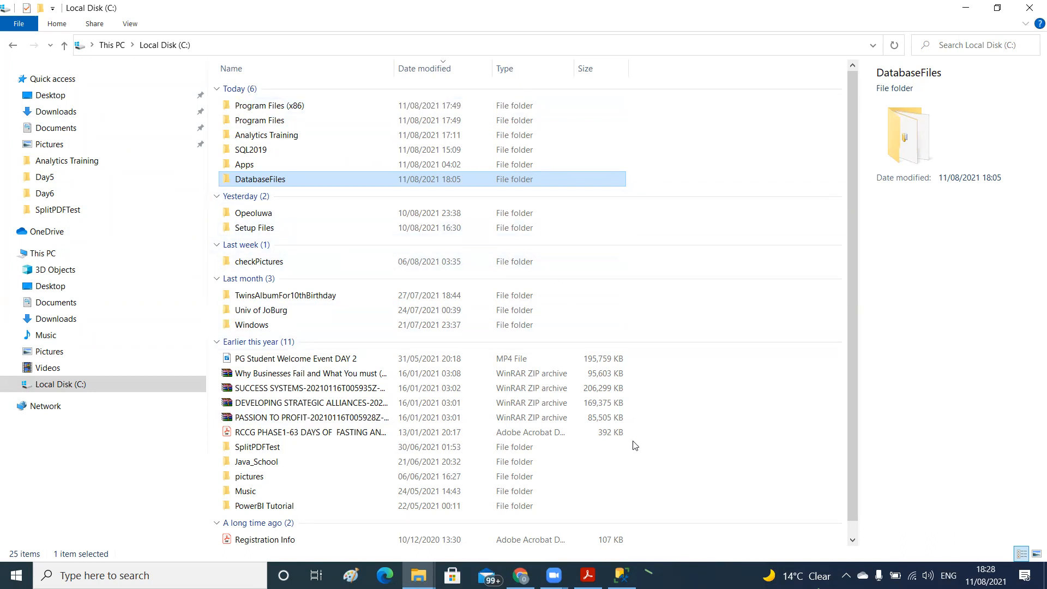
Switch to SQL Server Management Studio, collapse dbo.StudentList and refresh the Tables folder of Test_Database
left_click(627, 570)
left_click(626, 572)
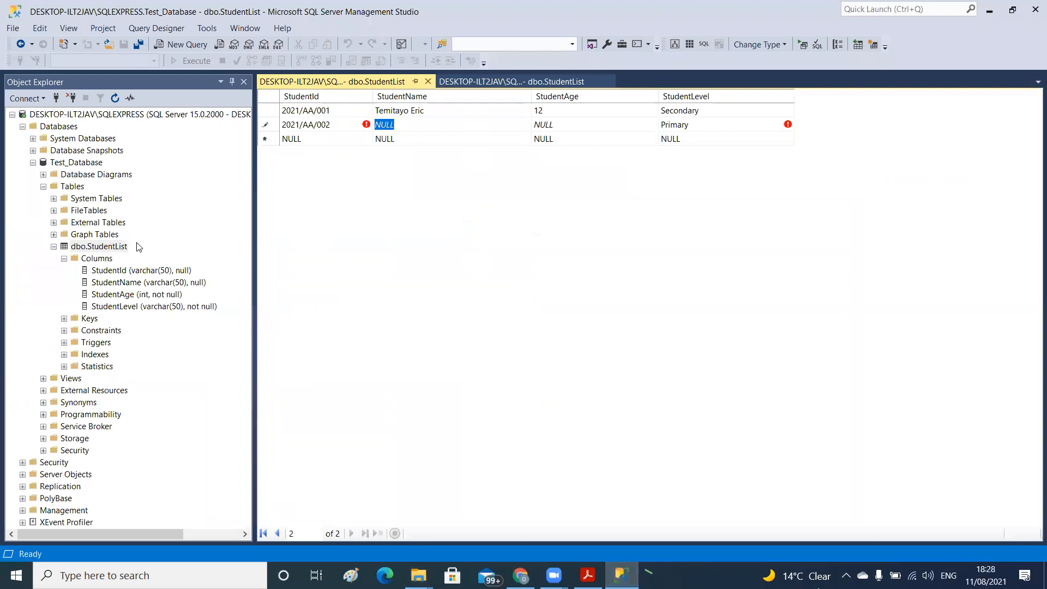
left_click(54, 247)
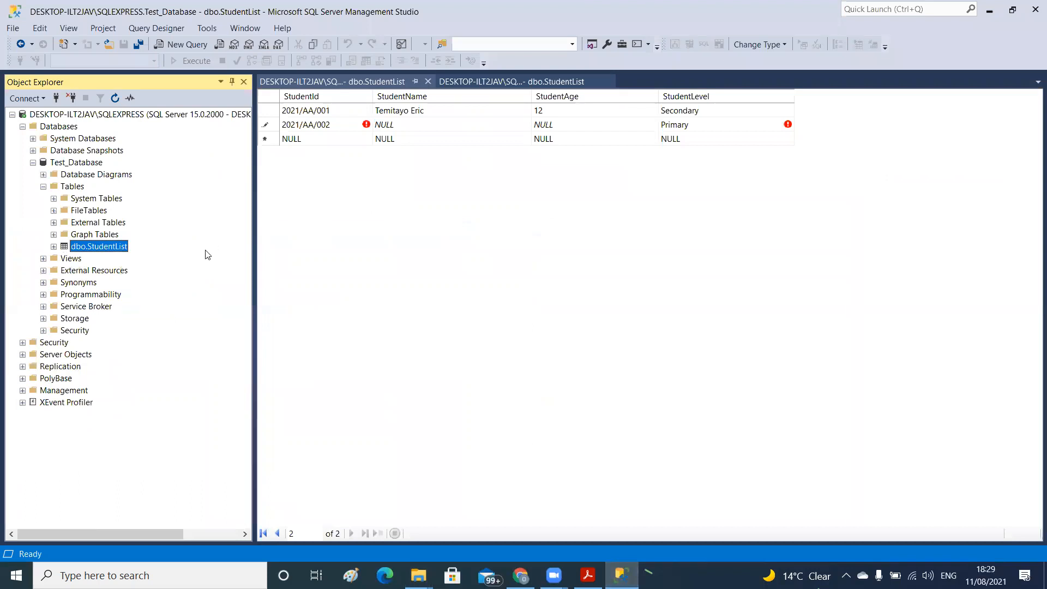
left_click(71, 187)
right_click(70, 188)
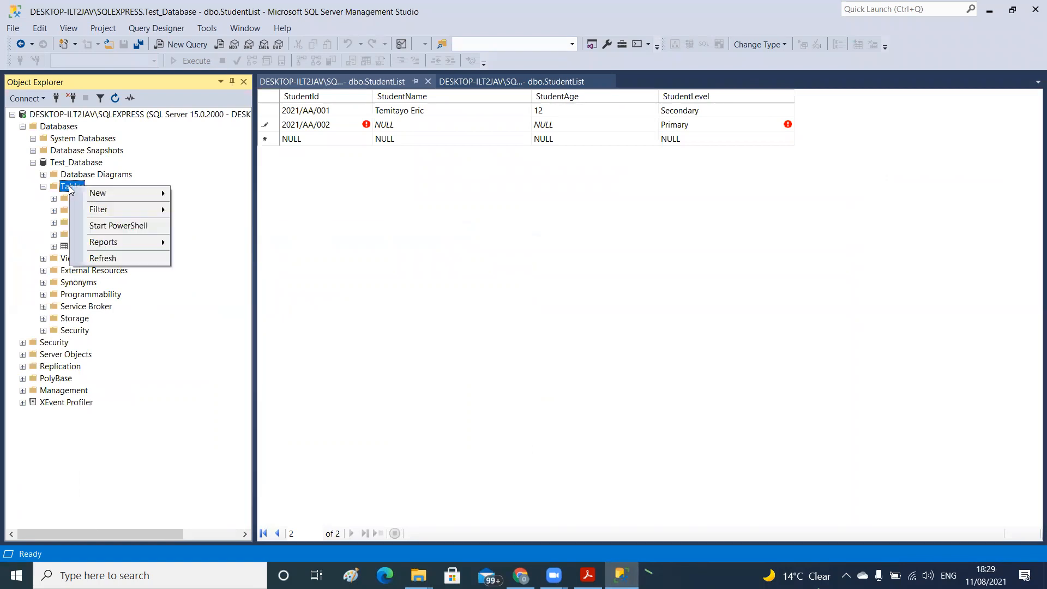
left_click(93, 260)
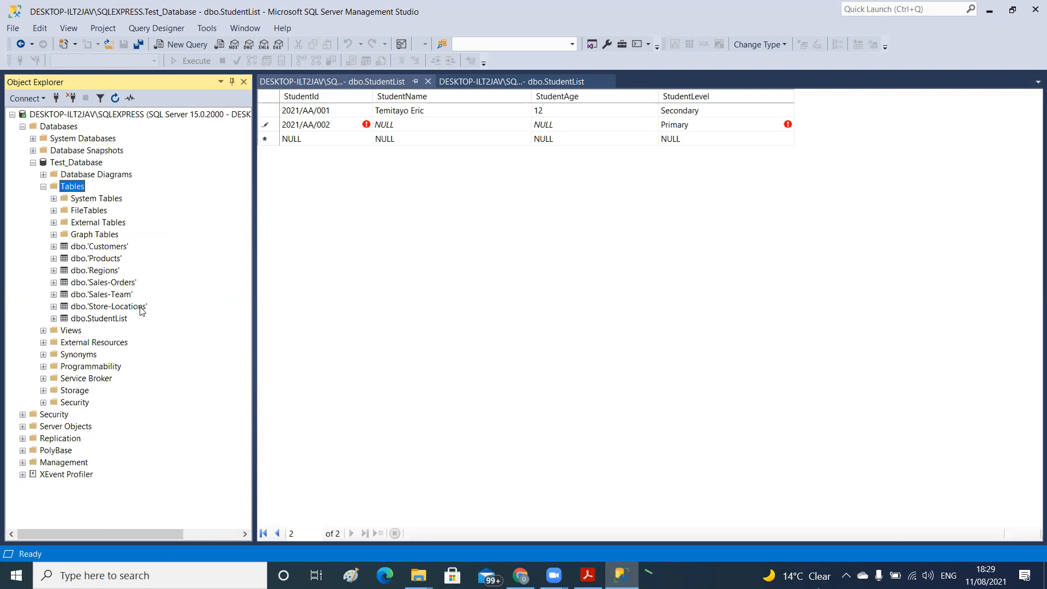
Rename the imported 'Customers' table to Customers without the quotation marks
right_click(104, 249)
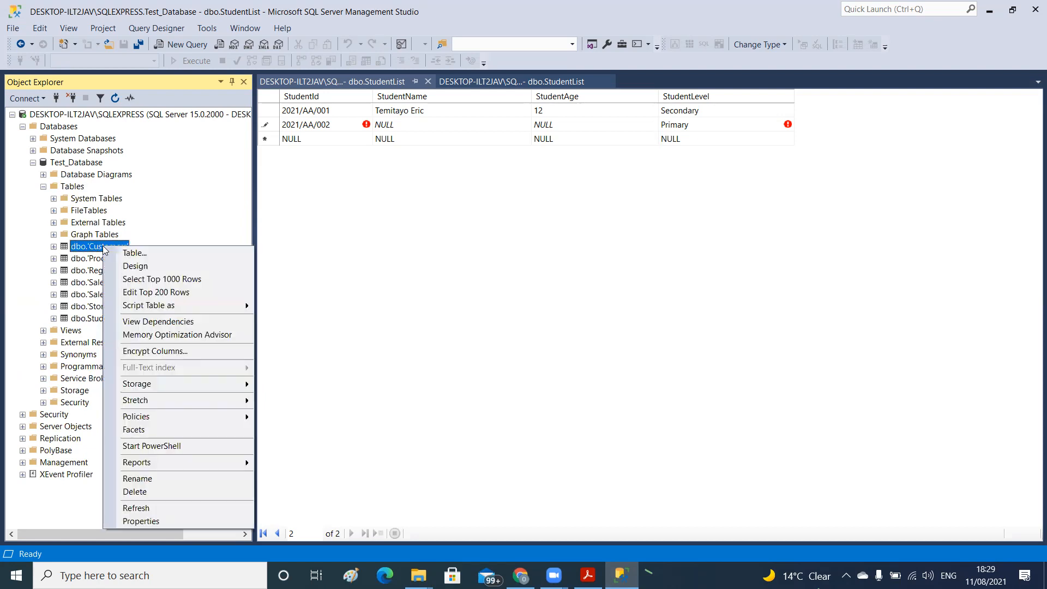
left_click(137, 478)
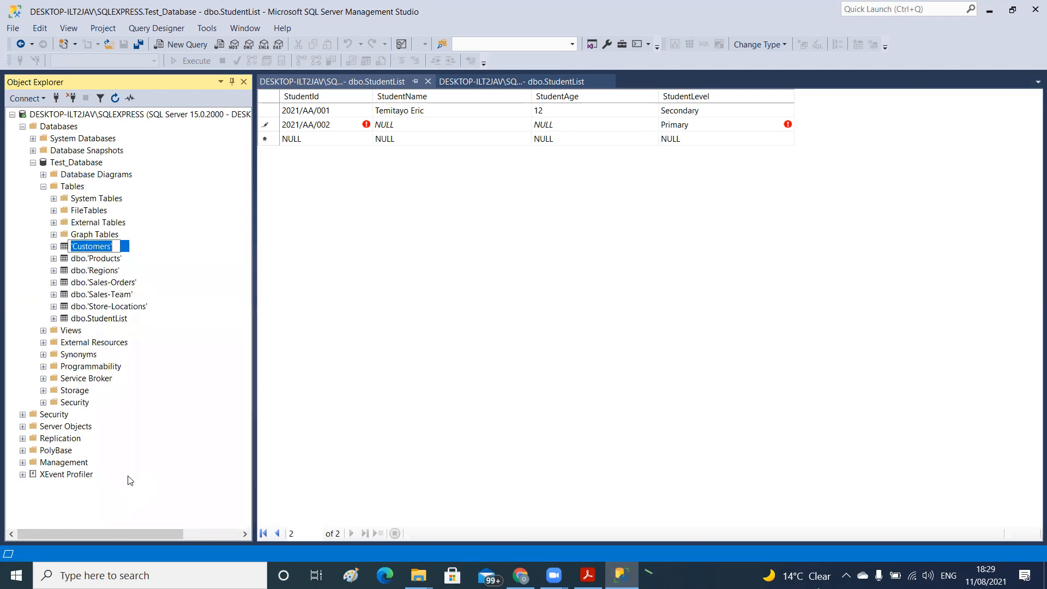
left_click(113, 246)
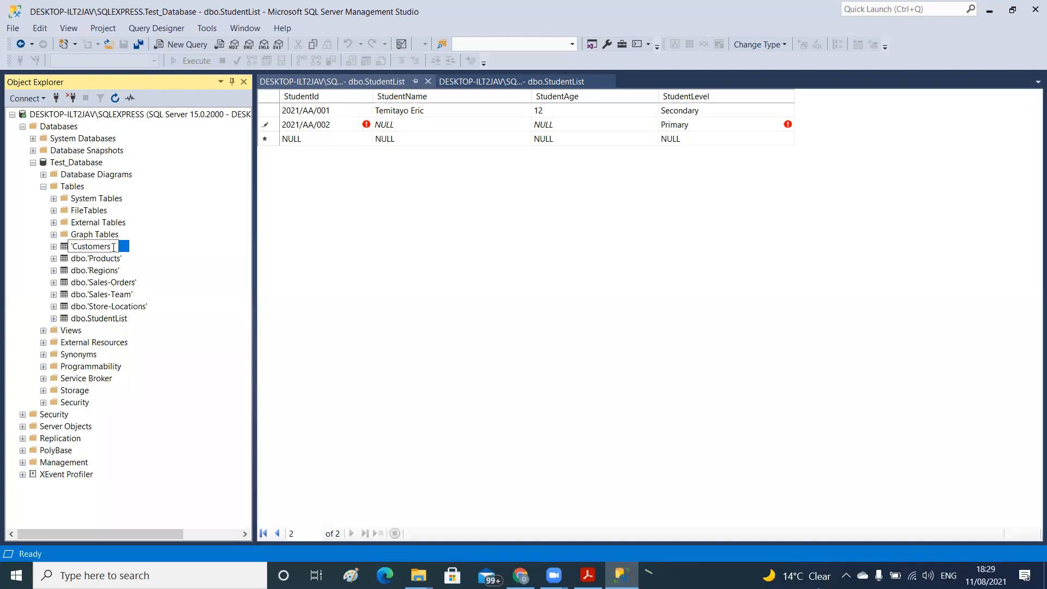
key("Home")
key("Delete")
key("Delete")
key("Return")
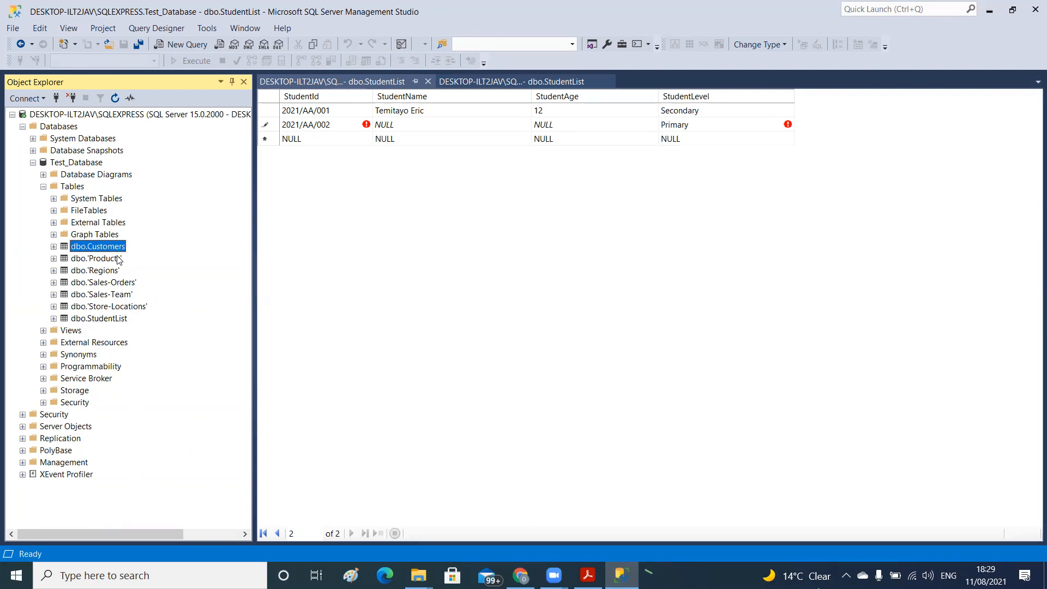
Rename the imported 'Products' table to Products without the quotation marks
left_click(117, 258)
right_click(117, 259)
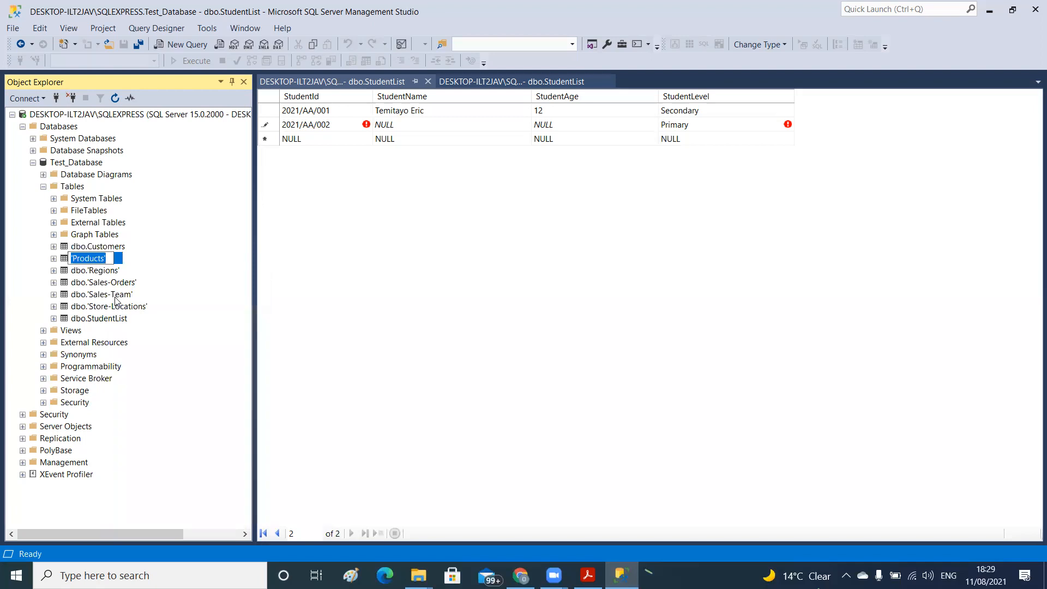
left_click(109, 258)
key("BackSpace")
key("Delete")
key("Return")
Open the top 200 rows of dbo.Customers and of the 'Sales-Orders' table for editing
right_click(99, 245)
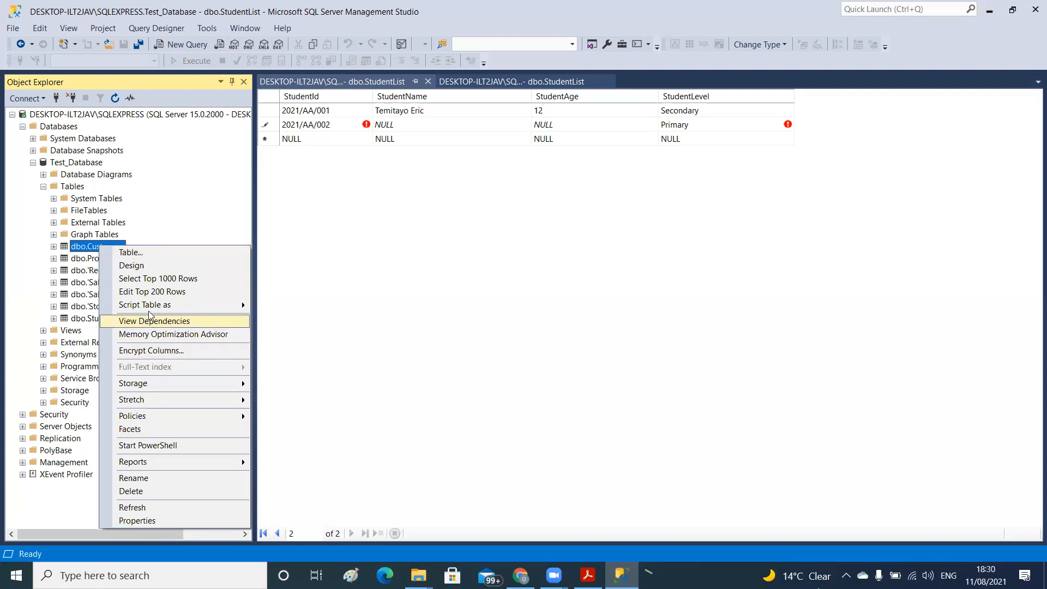
left_click(151, 290)
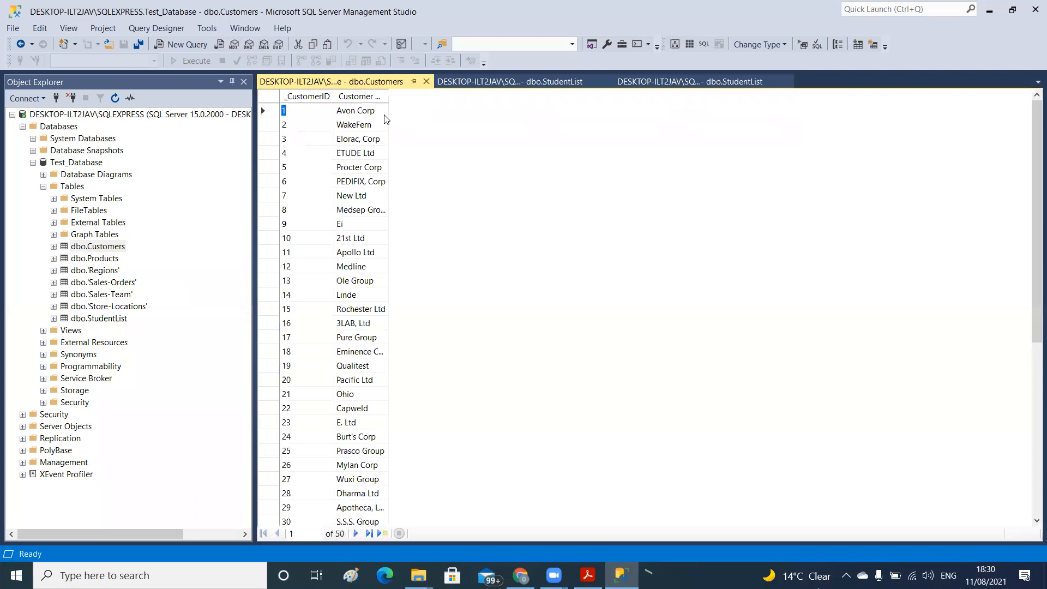
left_click(118, 283)
right_click(118, 285)
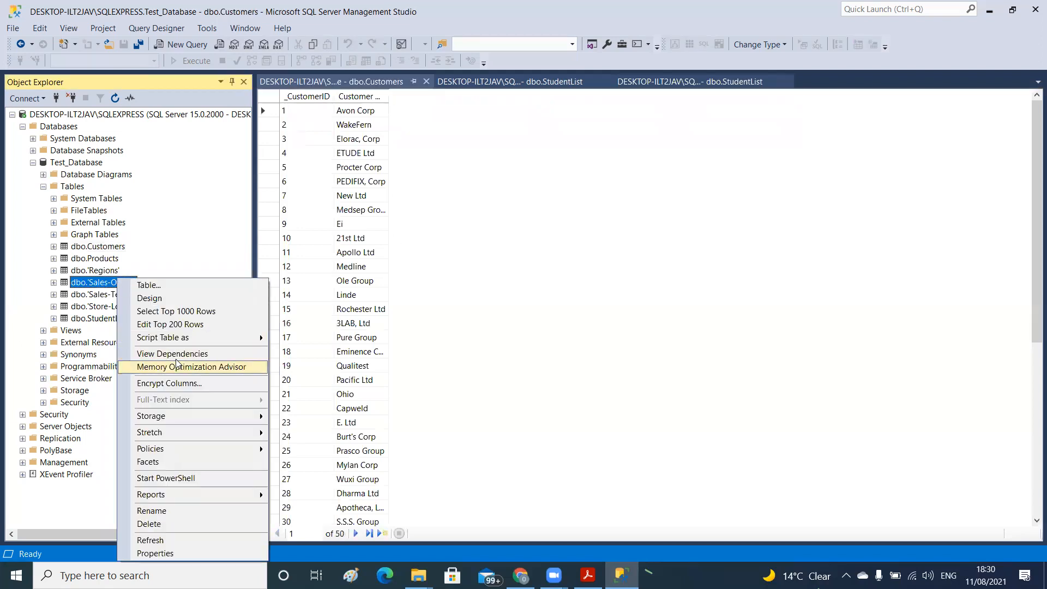
left_click(156, 326)
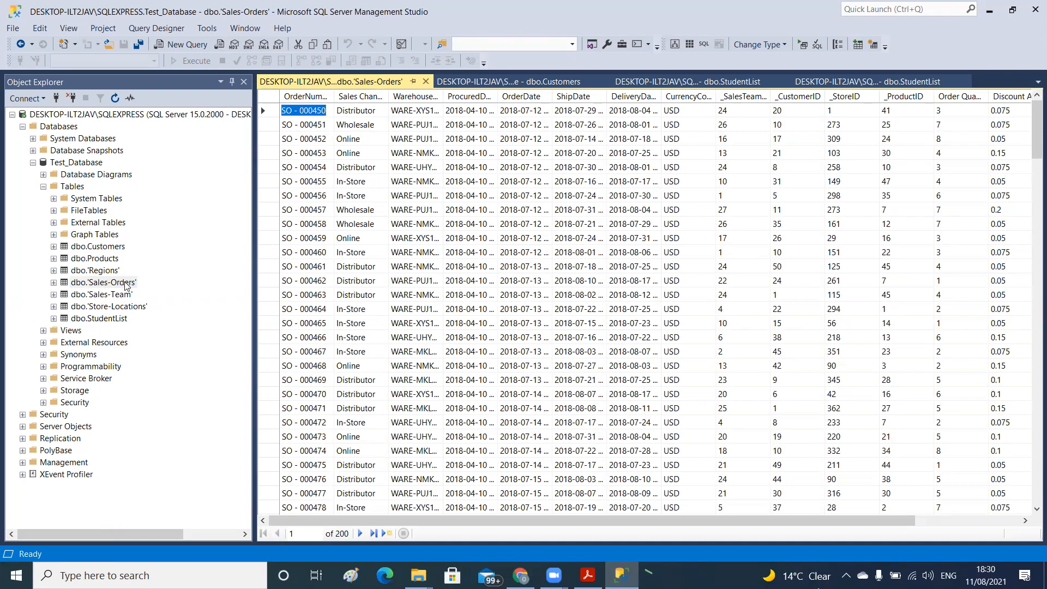
right_click(126, 282)
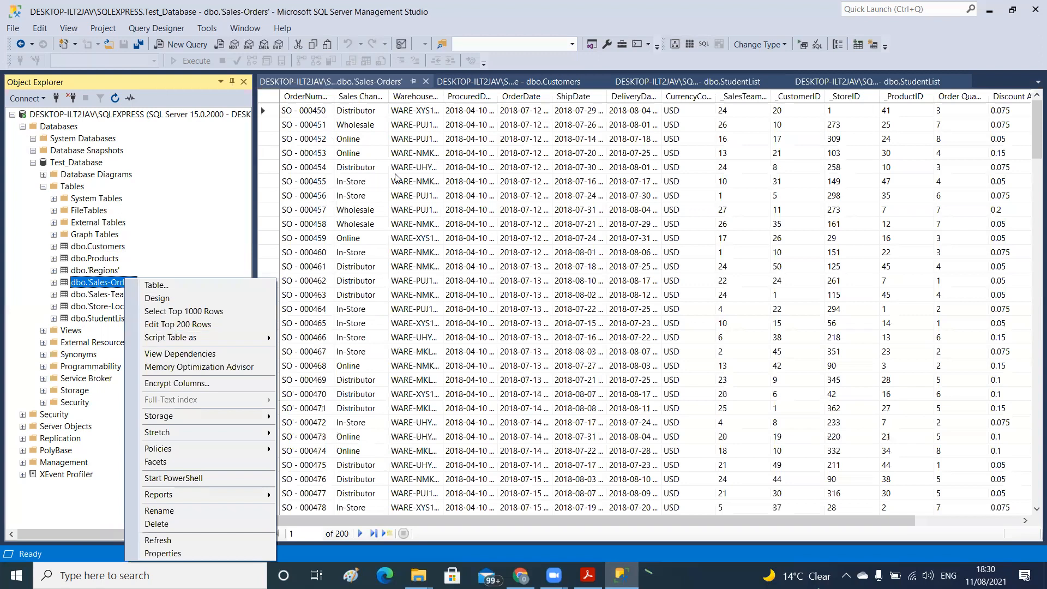
left_click(380, 166)
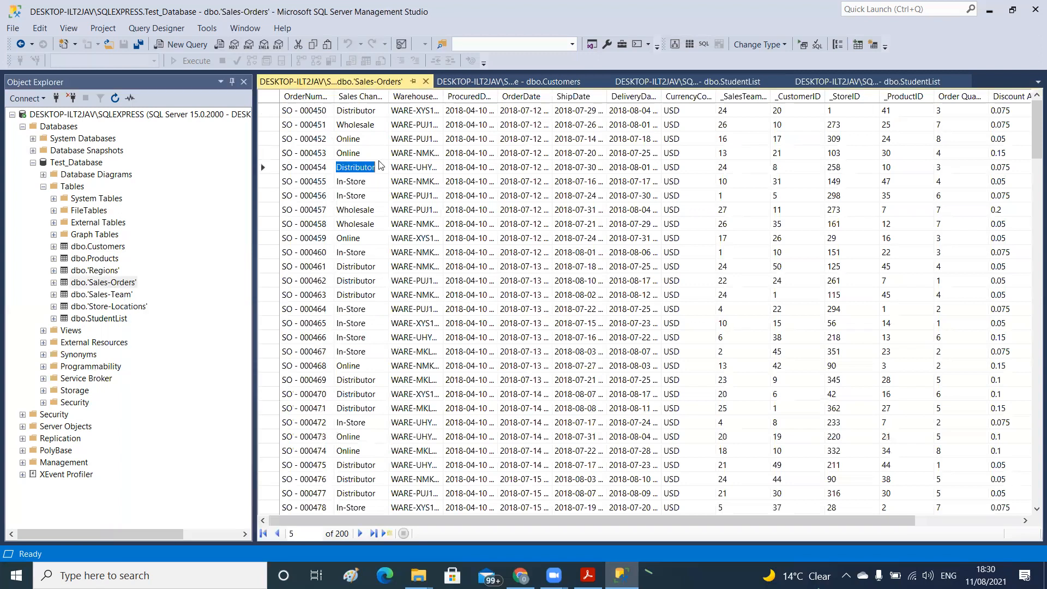
Change the Sales Channel value in the first row of the 'Sales-Orders' table to Distributors123 and commit the edit
left_click(372, 111)
left_click(380, 110)
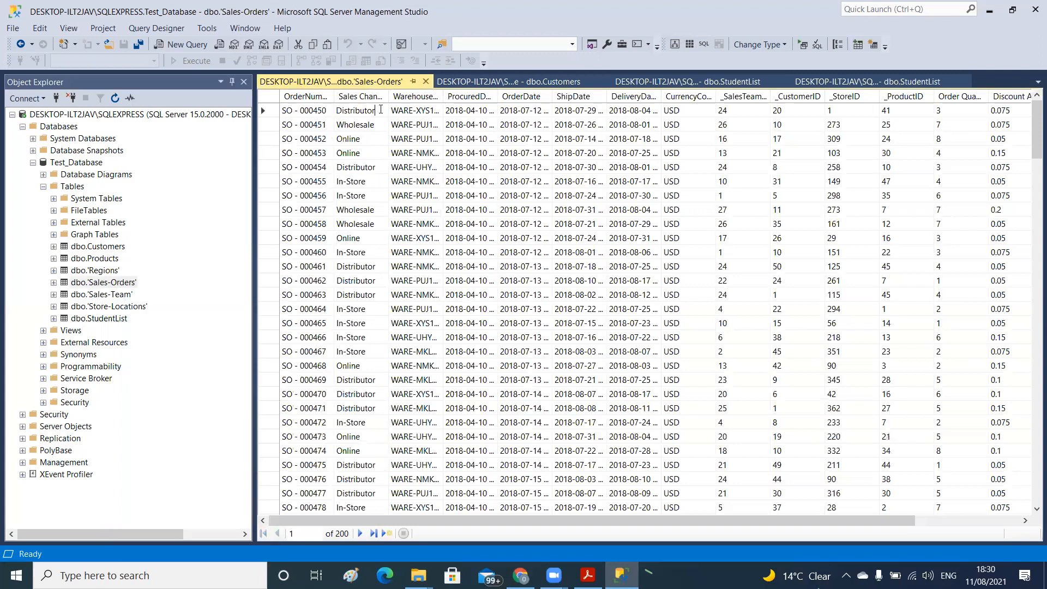
key("BackSpace")
type("rs123")
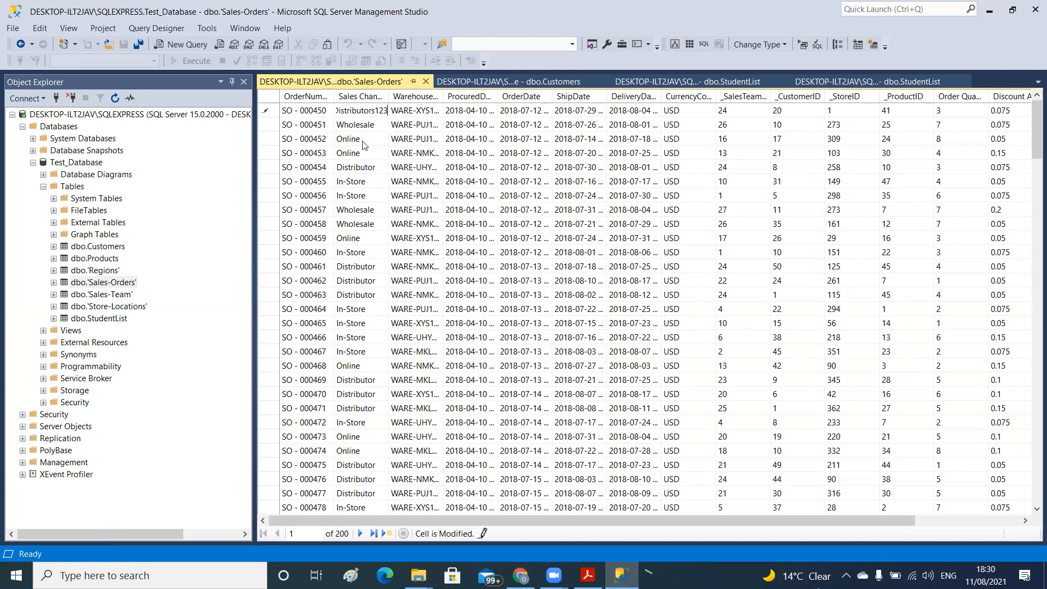
key("Down")
key("Down")
Widen the Sales Channel column in the 'Sales-Orders' grid so that its full values can be read
left_click_drag(388, 96, 437, 99)
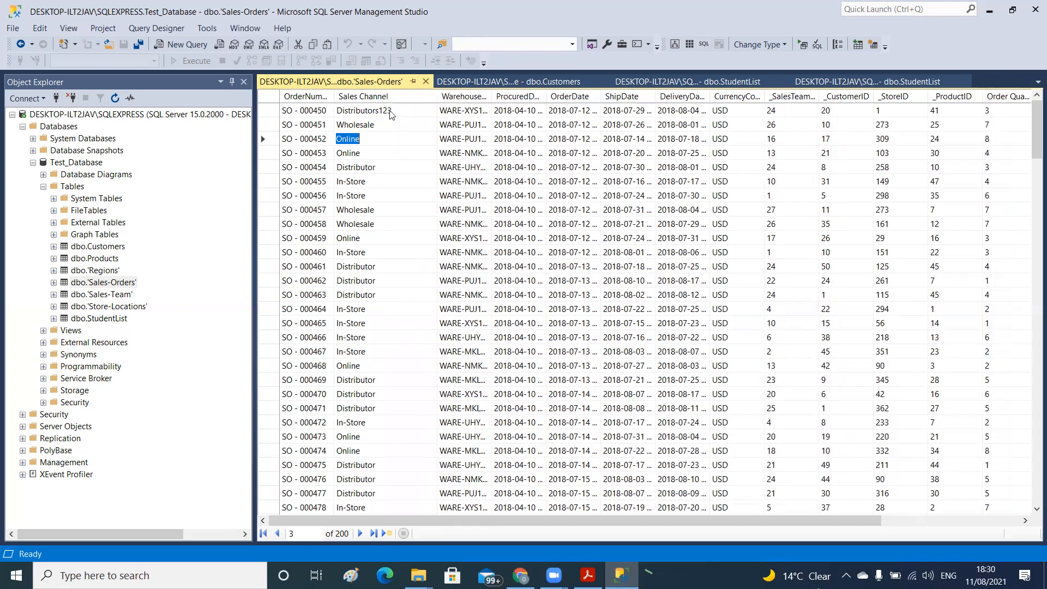
left_click(378, 125)
left_click(401, 142)
left_click(365, 237)
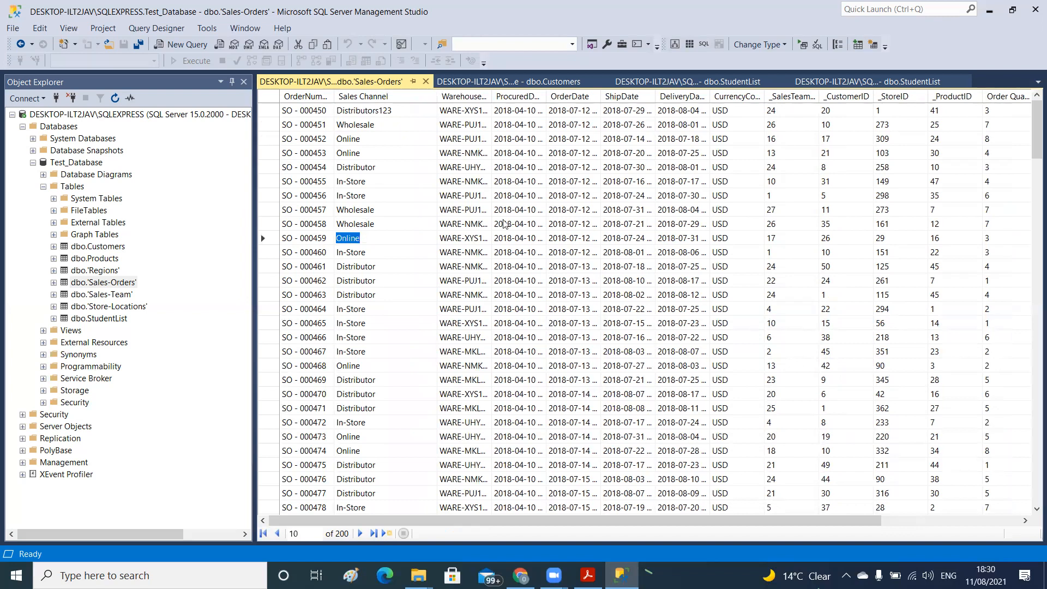
Query the top 1000 rows of the 'Sales-Orders' table and examine the first row's Sales Channel value and the SELECT script
right_click(109, 283)
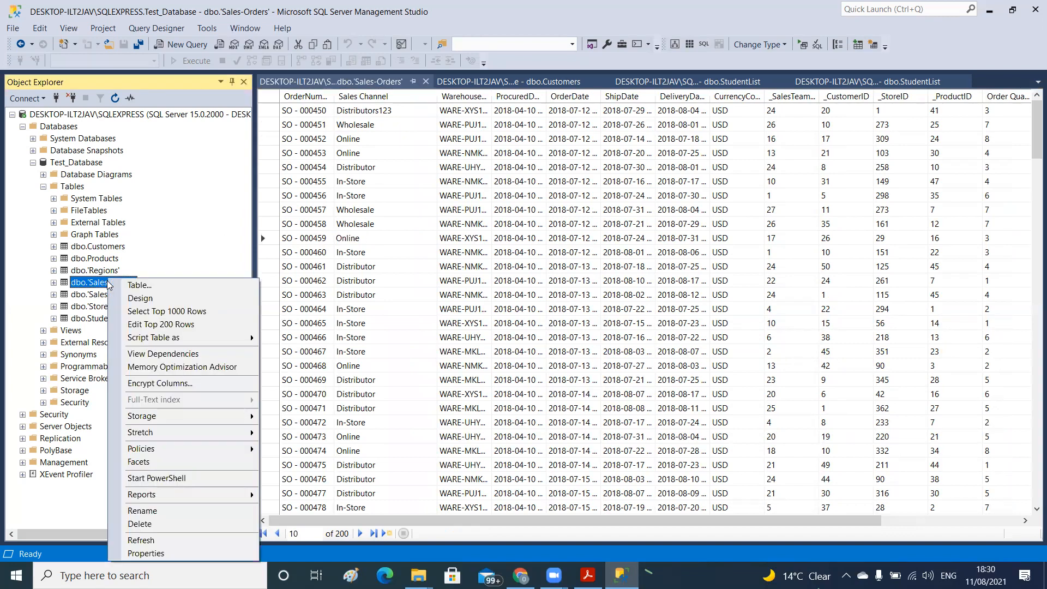
mouse_move(154, 339)
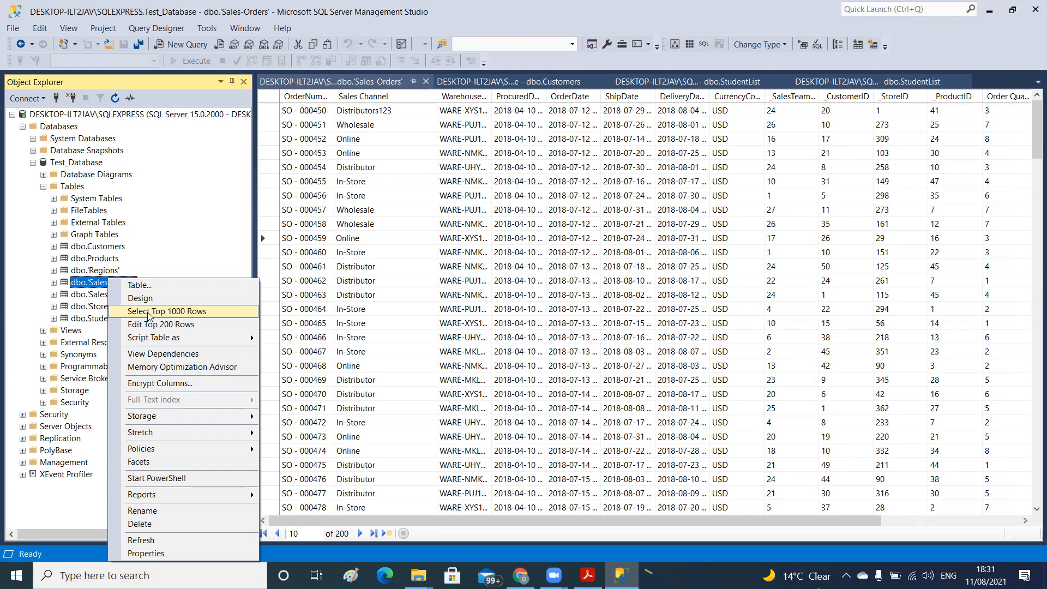
left_click(149, 312)
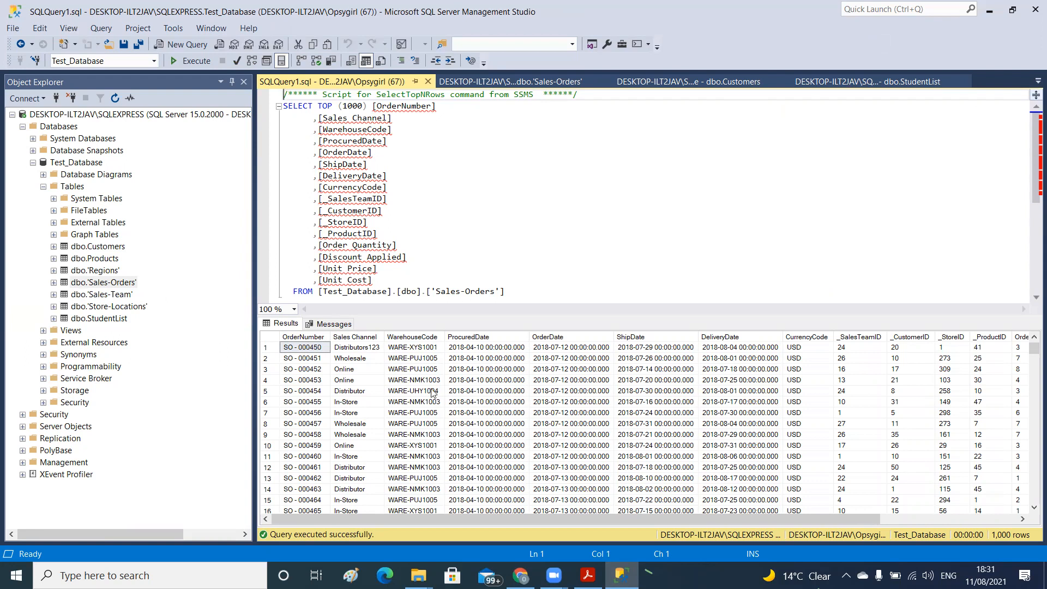
left_click(411, 382)
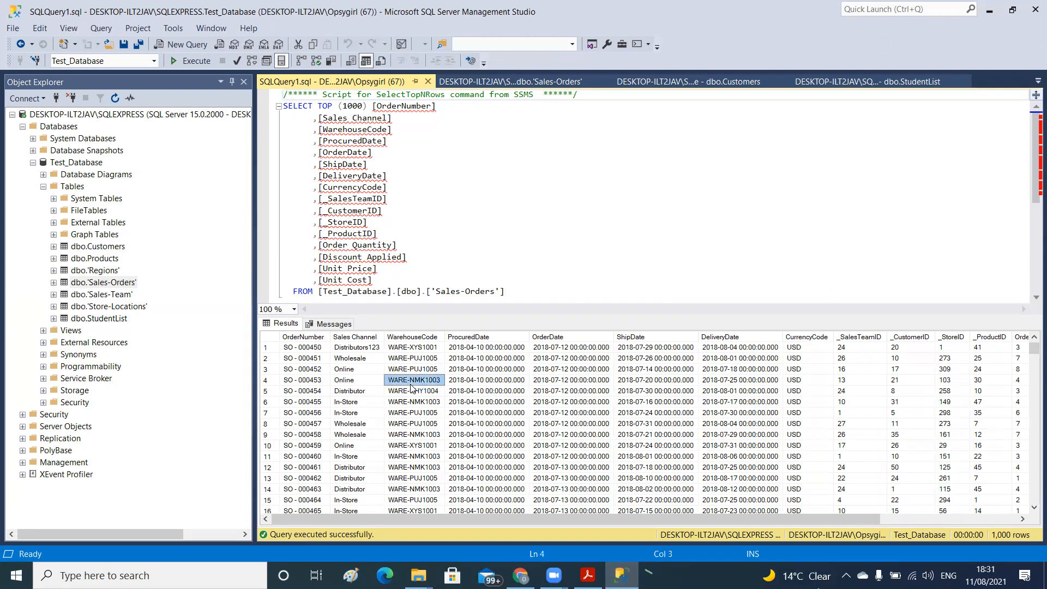
left_click(360, 348)
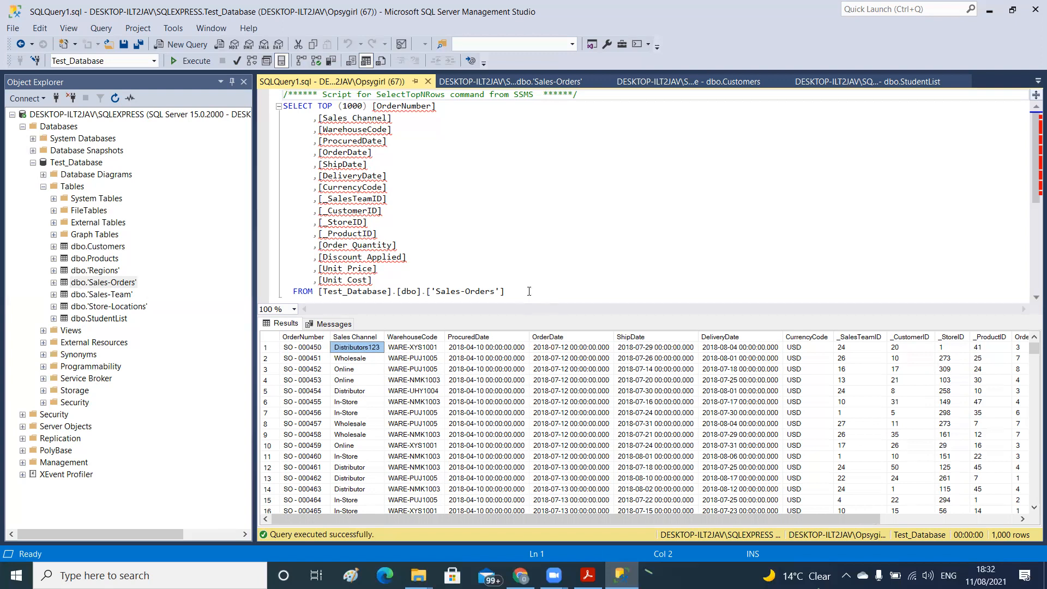
left_click_drag(529, 291, 446, 161)
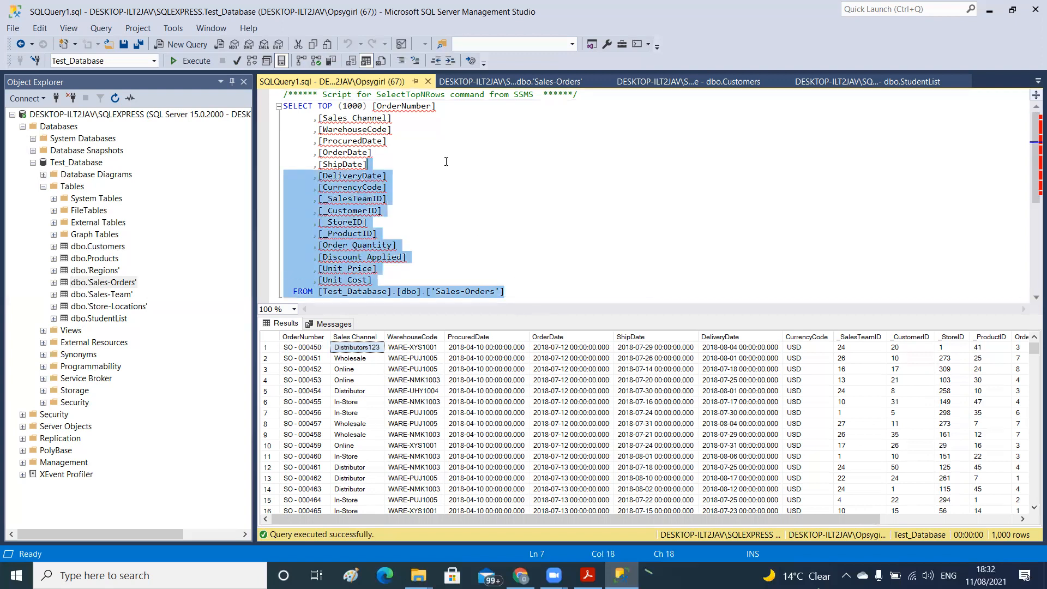
left_click(522, 196)
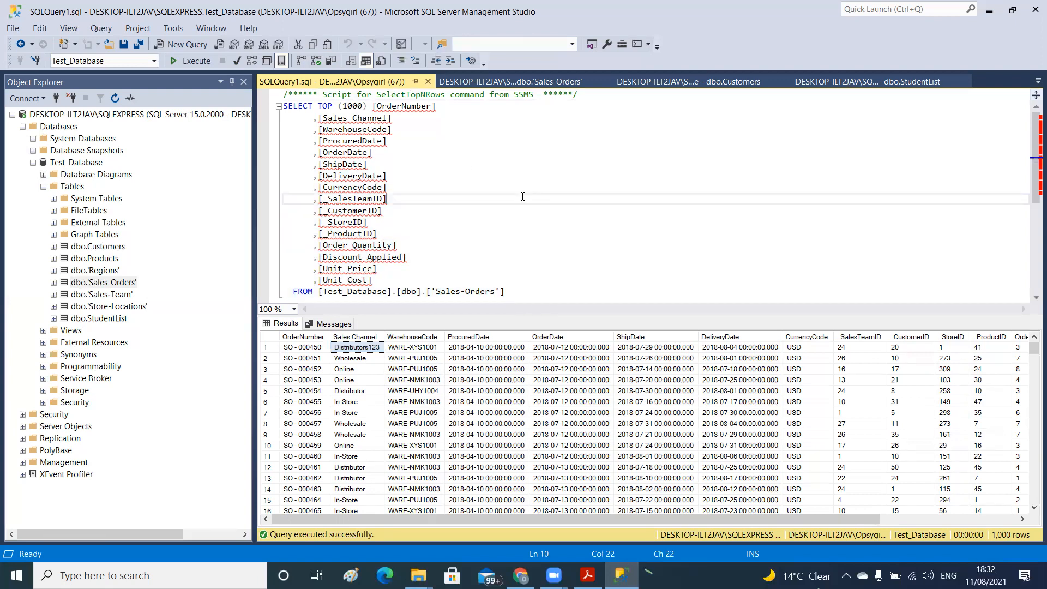